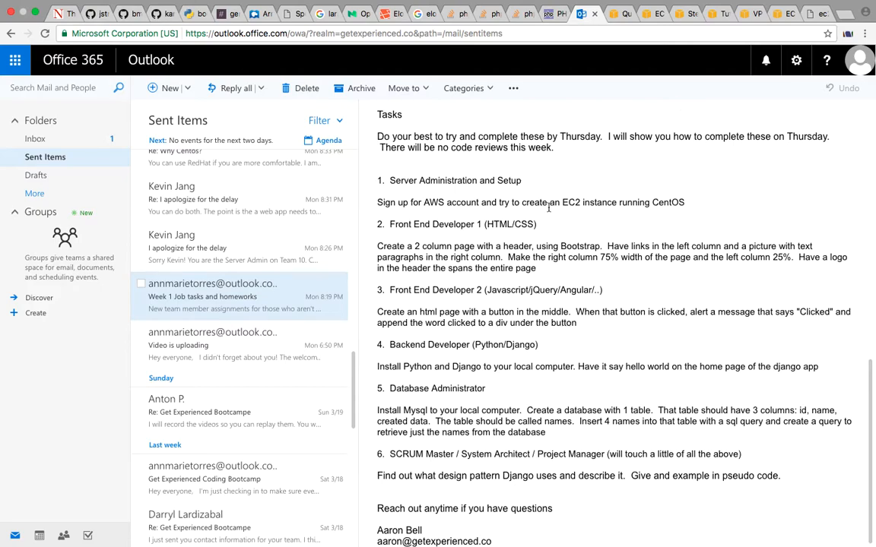
{"action": "left_click", "coordinate": [621, 13]}
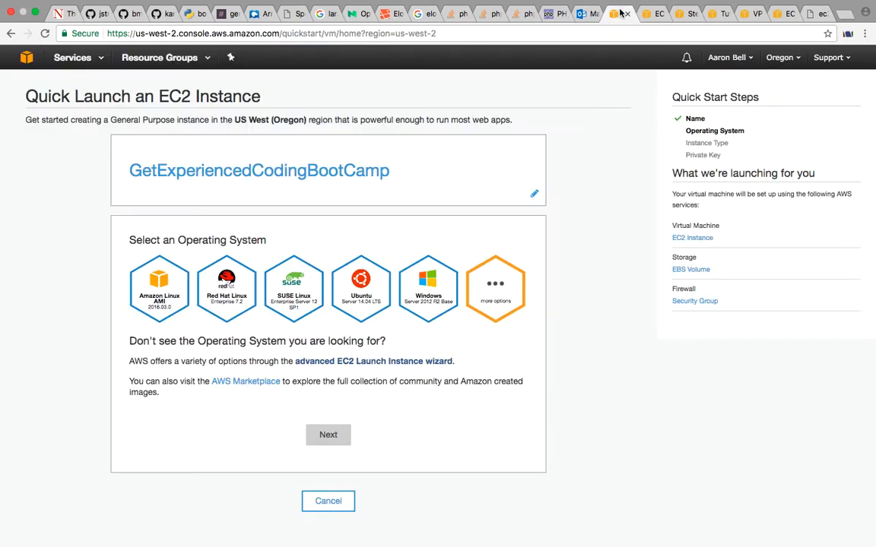
{"action": "left_click", "coordinate": [586, 16]}
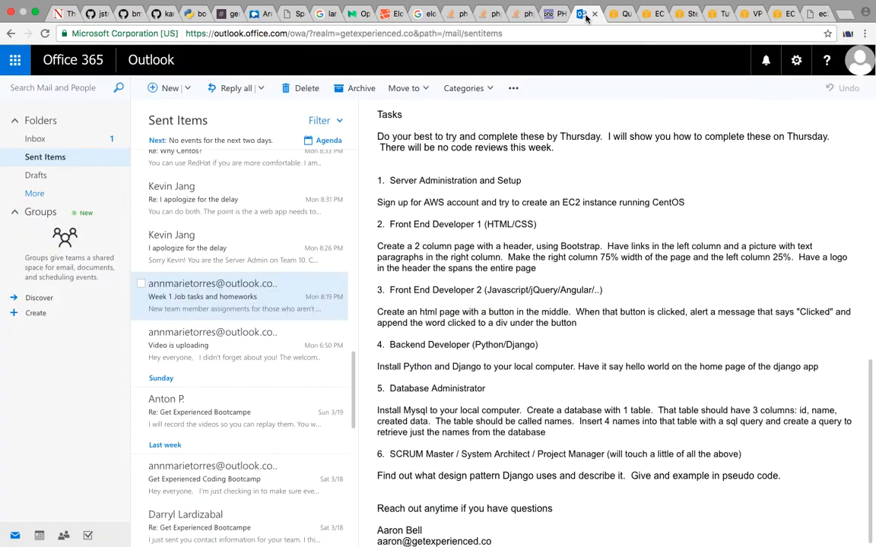
{"action": "left_click", "coordinate": [621, 22]}
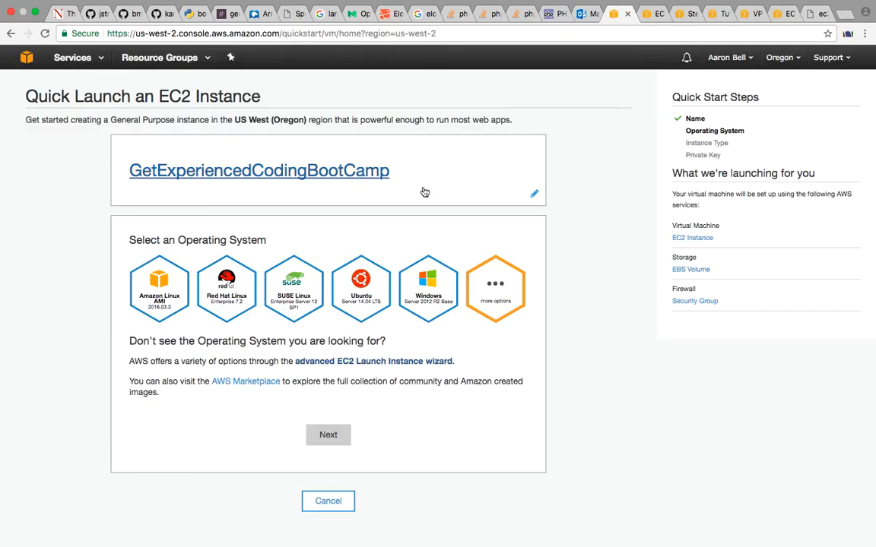
{"action": "left_click", "coordinate": [651, 16]}
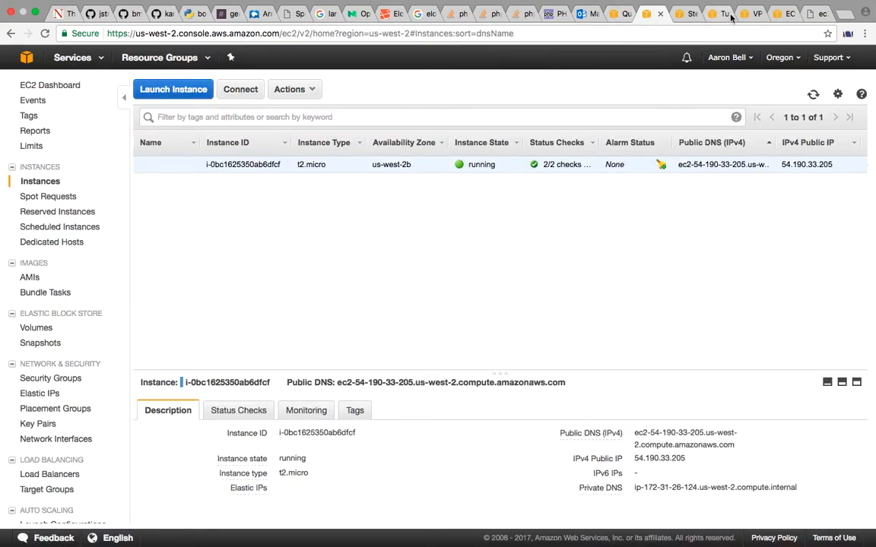
{"action": "left_click", "coordinate": [777, 16]}
{"action": "left_click", "coordinate": [749, 14]}
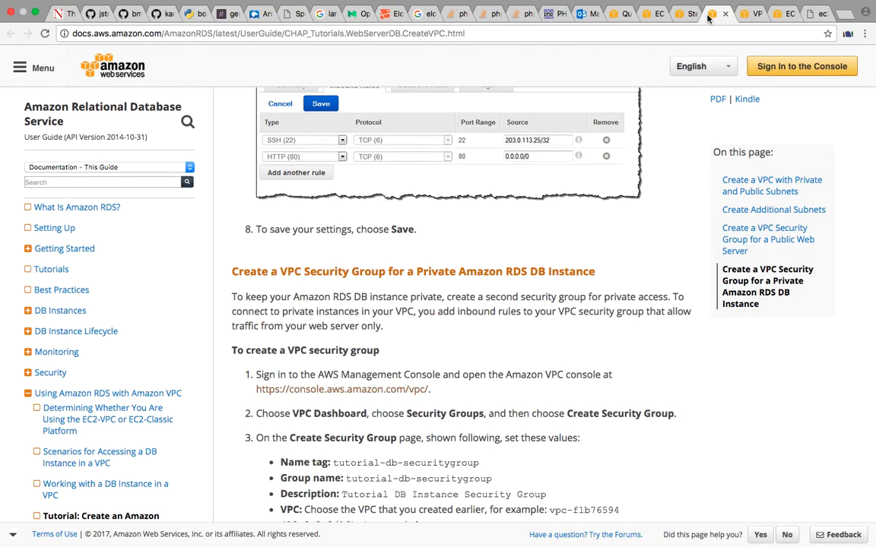
{"action": "left_click", "coordinate": [652, 15]}
{"action": "left_click", "coordinate": [682, 16]}
{"action": "left_click", "coordinate": [652, 16]}
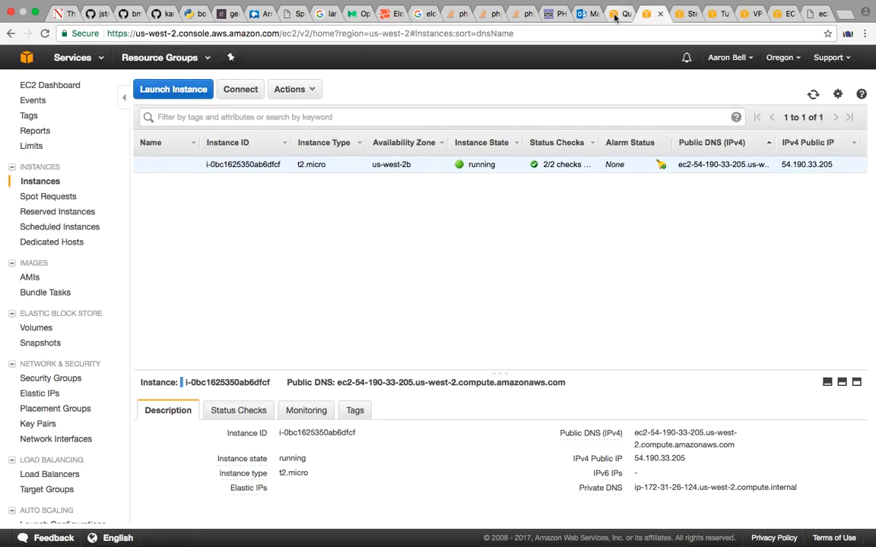
Go back to the AWS console home and start the quick launch wizard for an EC2 virtual machine
{"action": "left_click", "coordinate": [618, 15]}
{"action": "scroll", "coordinate": [492, 181], "scroll_direction": "left", "scroll_amount": 5}
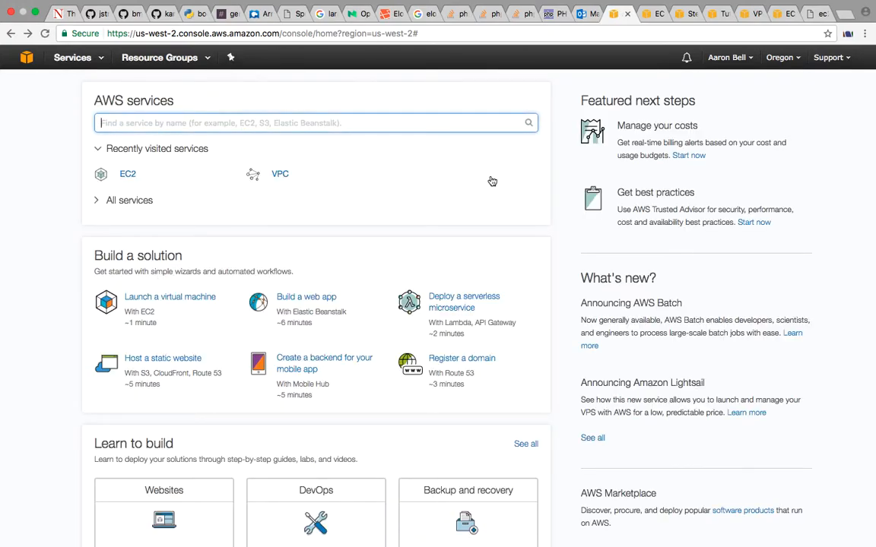
{"action": "left_click", "coordinate": [179, 303]}
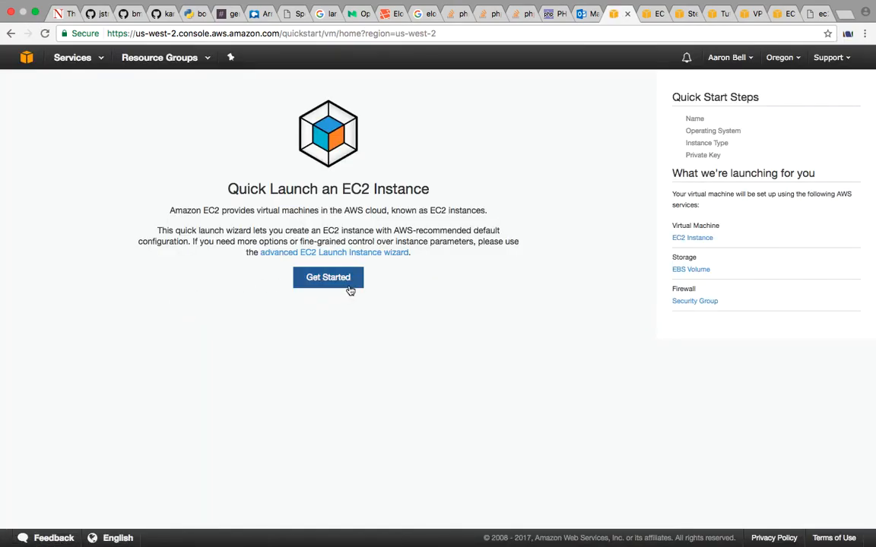
{"action": "left_click", "coordinate": [346, 284]}
Name the new EC2 instance TestInstance and accept the name
{"action": "left_click", "coordinate": [393, 208]}
{"action": "type", "text": "TestINstan"}
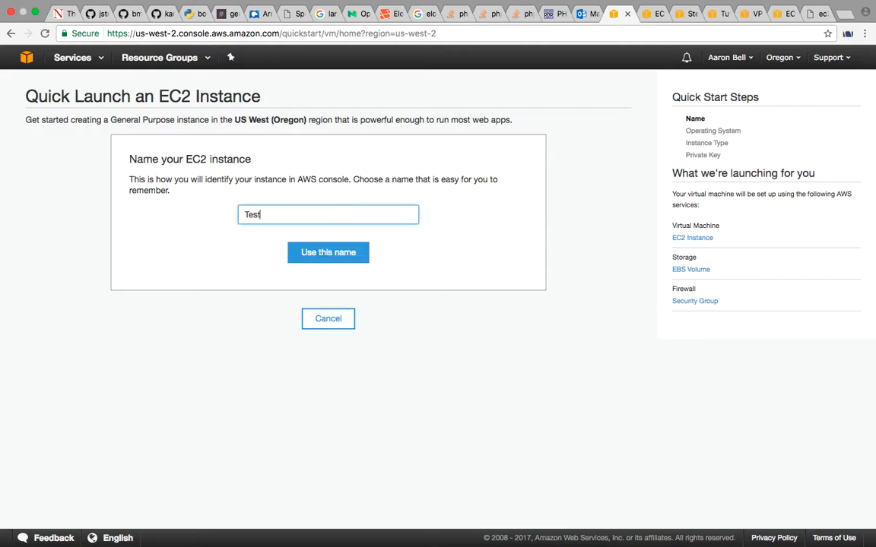
{"action": "key", "text": "BackSpace"}
{"action": "key", "text": "BackSpace"}
{"action": "key", "text": "BackSpace"}
{"action": "key", "text": "BackSpace"}
{"action": "key", "text": "BackSpace"}
{"action": "type", "text": "nstance"}
{"action": "left_click", "coordinate": [337, 255]}
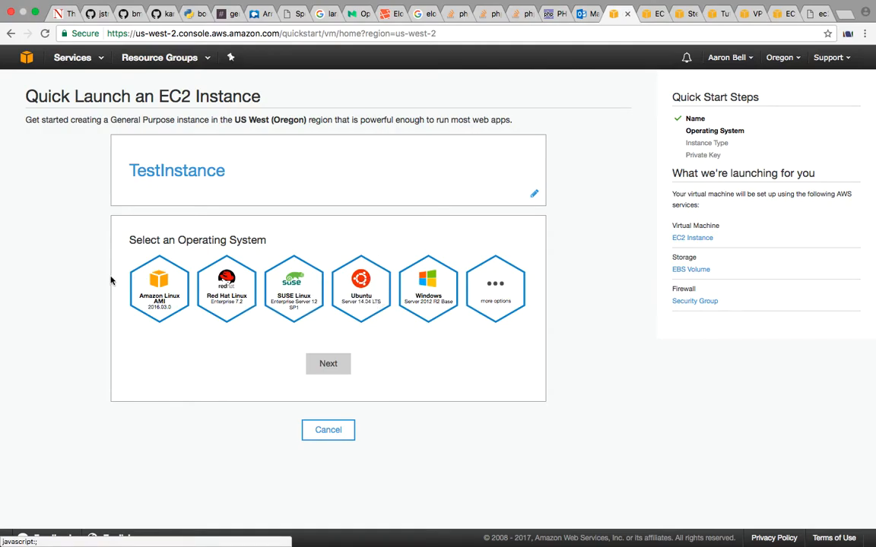
Choose Red Hat Linux Enterprise 7.2 as the operating system and accept the t2.micro instance type
{"action": "left_click", "coordinate": [238, 288]}
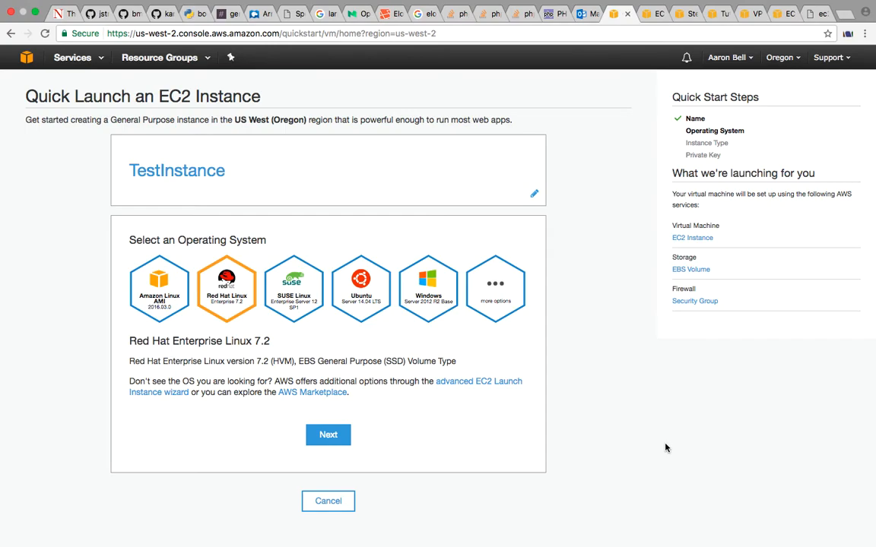
{"action": "left_click", "coordinate": [329, 435]}
{"action": "scroll", "coordinate": [341, 439], "scroll_direction": "down", "scroll_amount": 4}
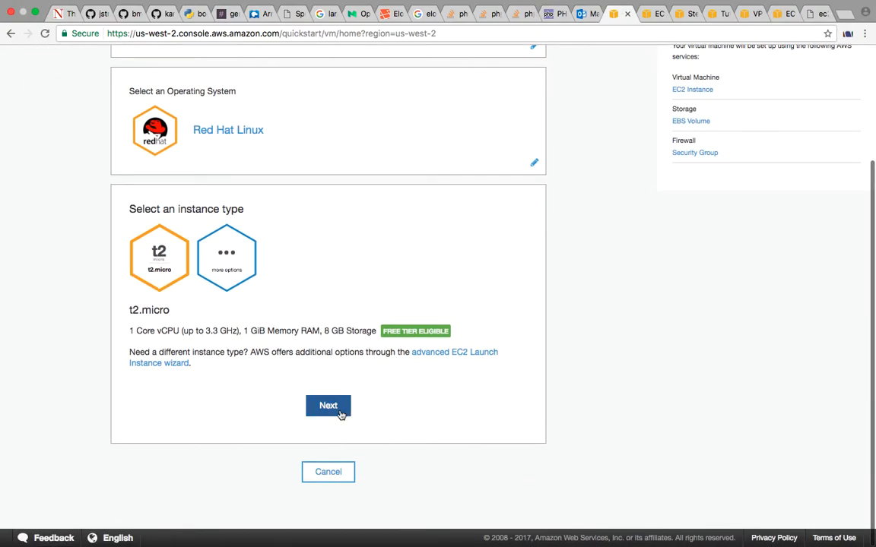
{"action": "left_click", "coordinate": [340, 414]}
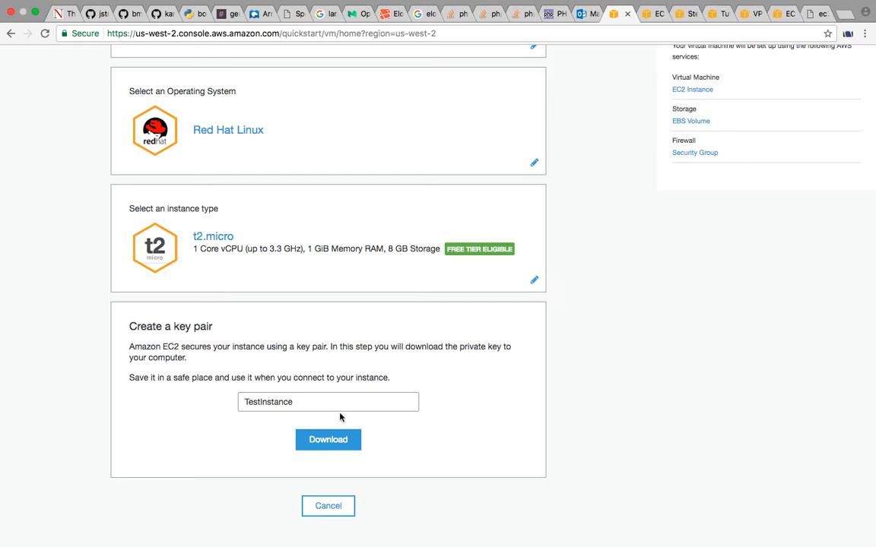
Create the TestInstance key pair and download its private key file
{"action": "left_click", "coordinate": [343, 439]}
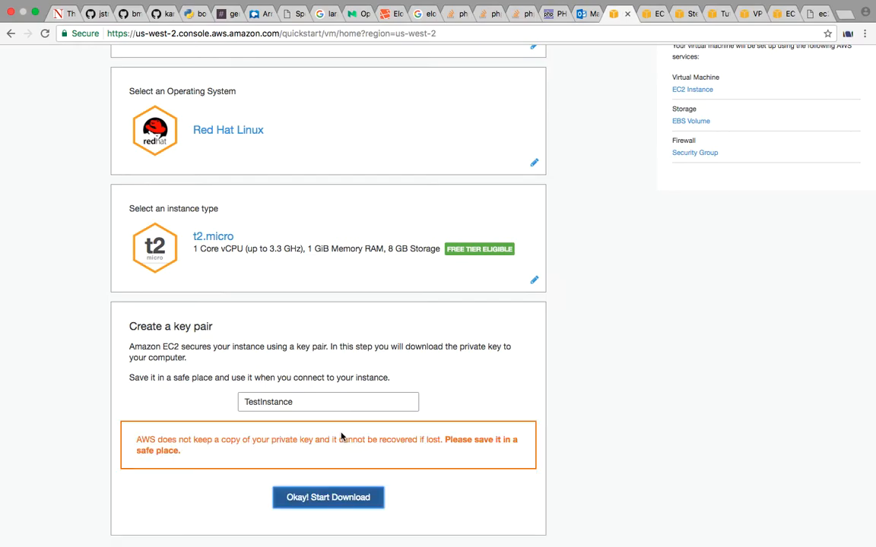
{"action": "scroll", "coordinate": [342, 437], "scroll_direction": "down", "scroll_amount": 2}
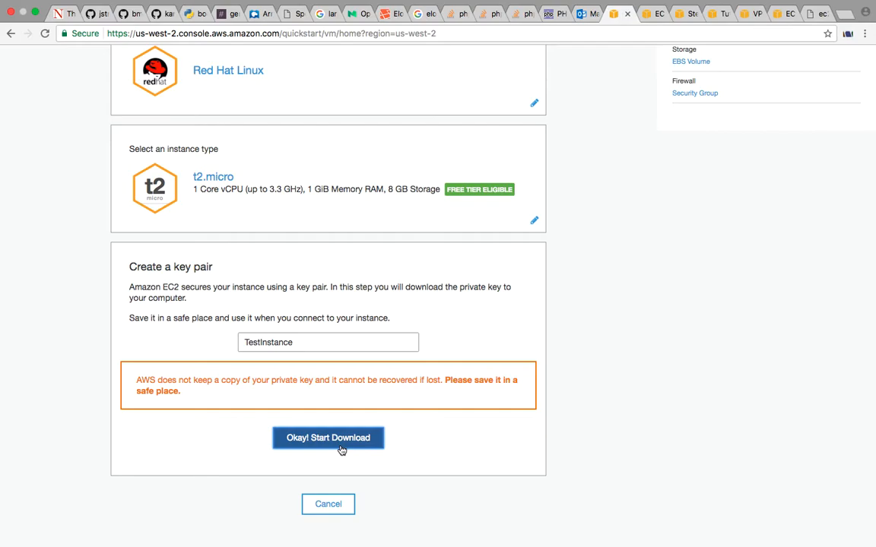
{"action": "left_click", "coordinate": [342, 449]}
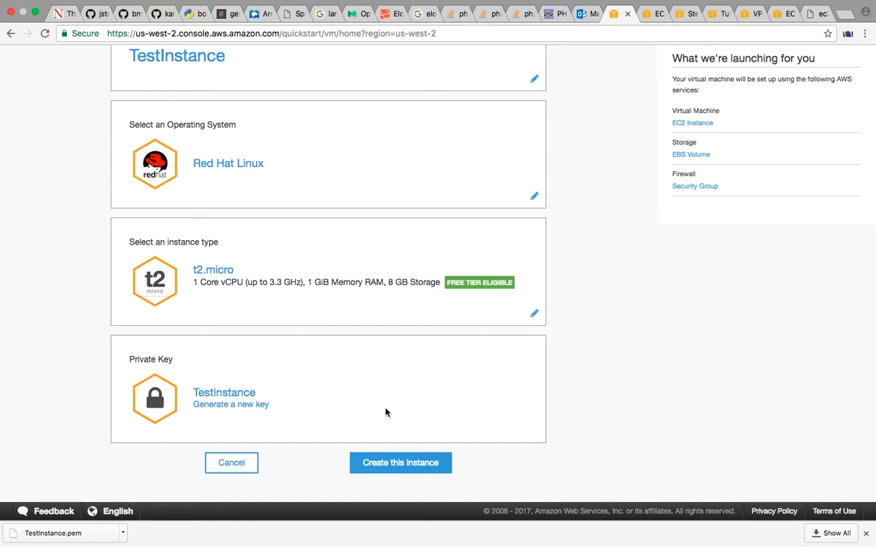
Switch to the terminal and clear its screen
{"action": "key", "text": "ctrl+Right"}
{"action": "key", "text": "ctrl+Right"}
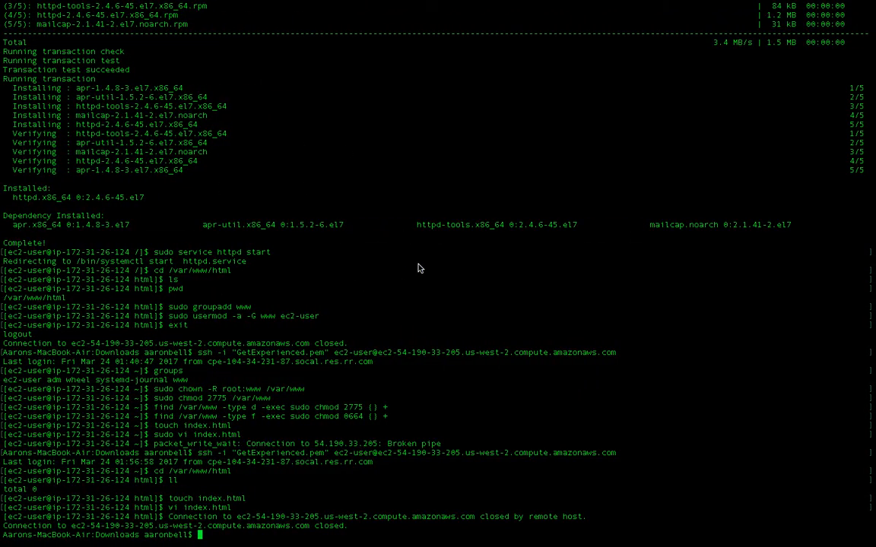
{"action": "type", "text": "clear"}
{"action": "key", "text": "Return"}
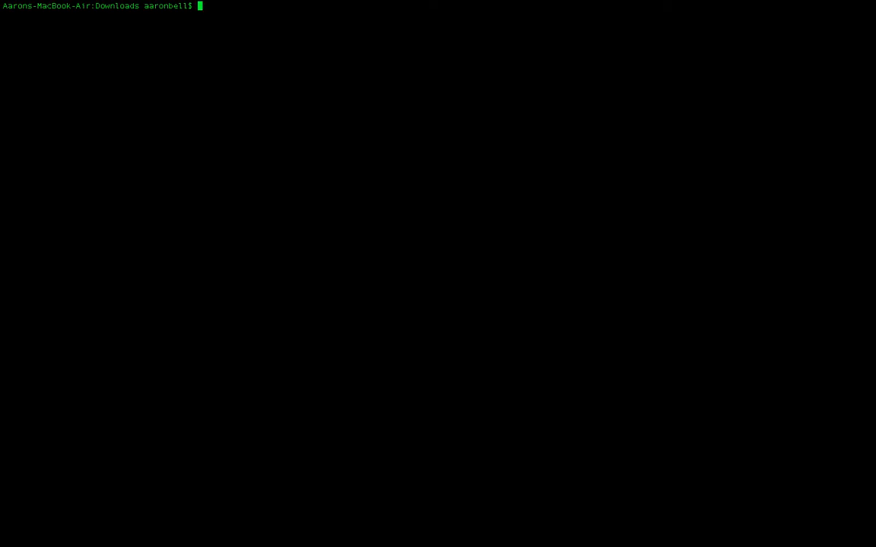
Switch back to the browser and create the configured TestInstance
{"action": "key", "text": "ctrl+Left"}
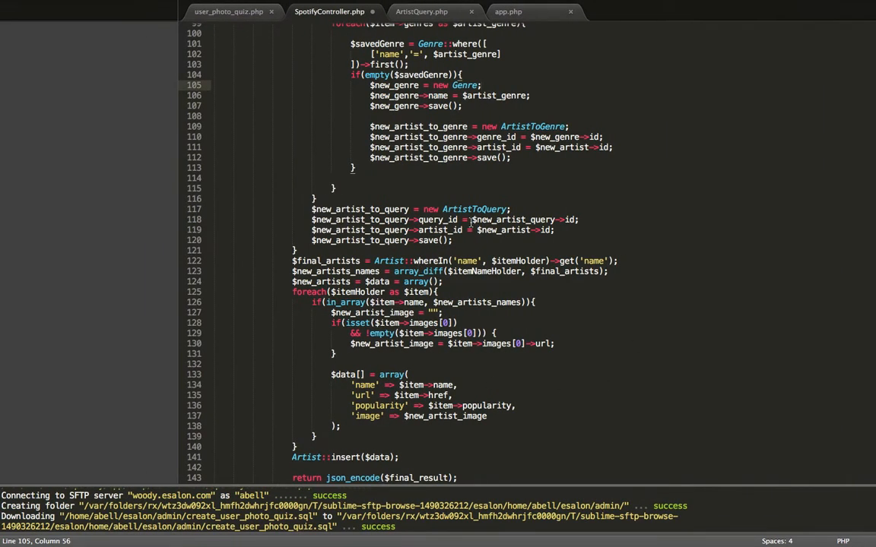
{"action": "key", "text": "ctrl+Right"}
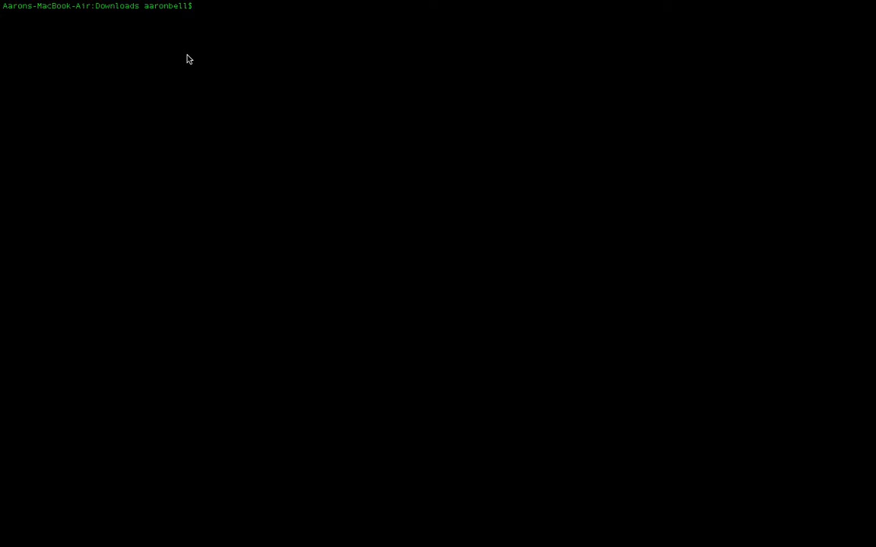
{"action": "key", "text": "ctrl+Left"}
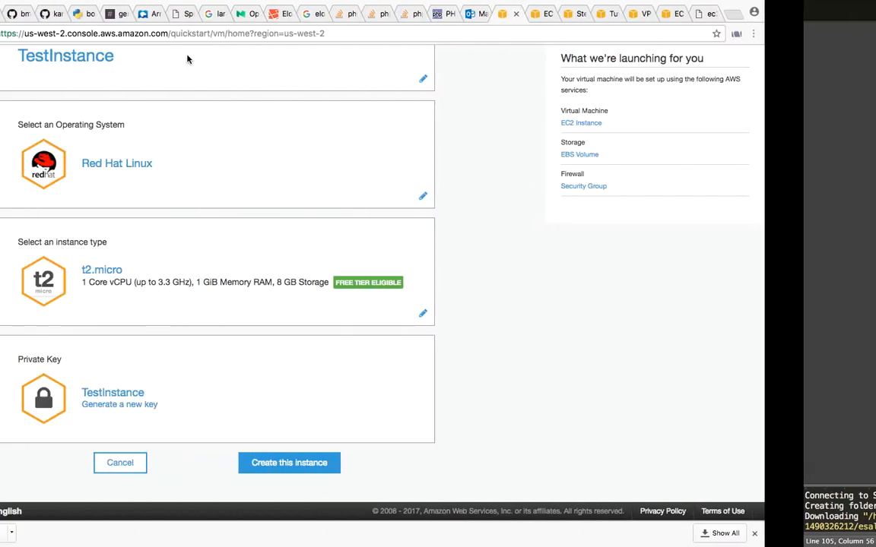
{"action": "left_click", "coordinate": [417, 465]}
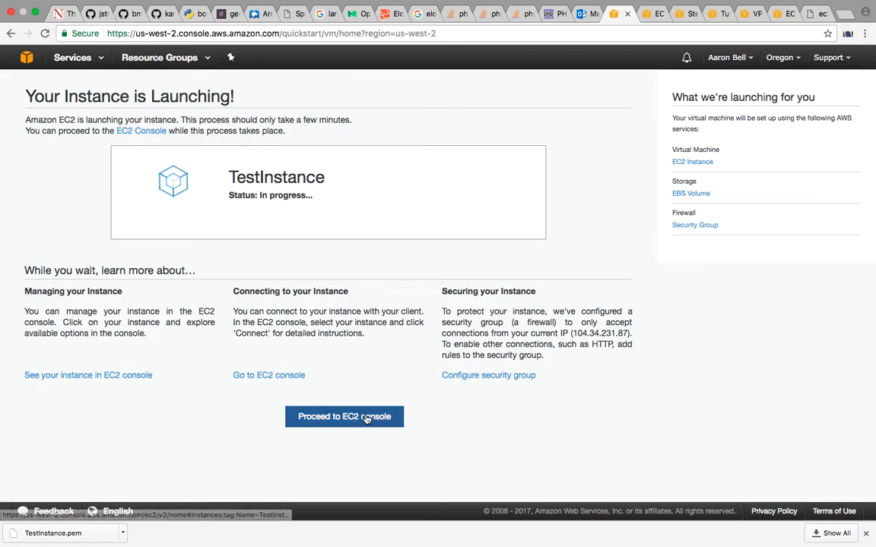
Proceed to the EC2 console, list all instances without the name filter, and check the launch status of TestInstance
{"action": "mouse_move", "coordinate": [553, 536]}
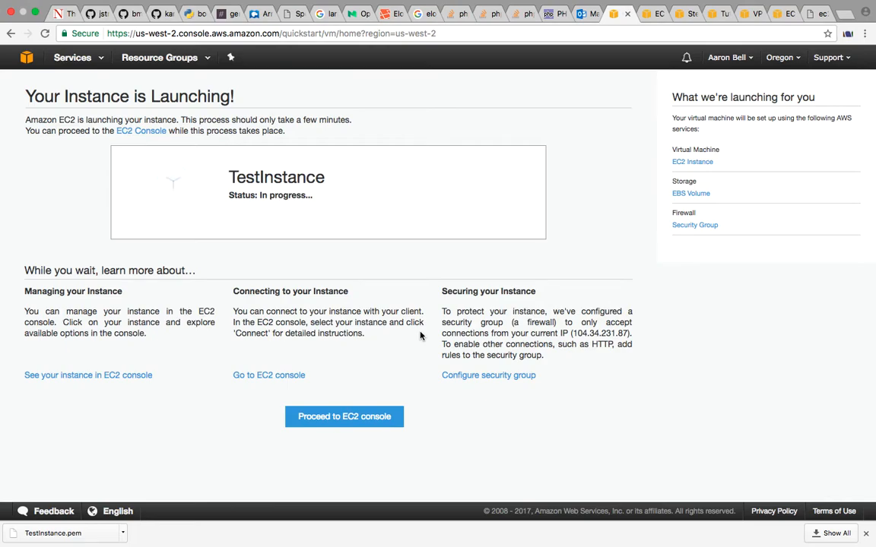
{"action": "left_click", "coordinate": [376, 429]}
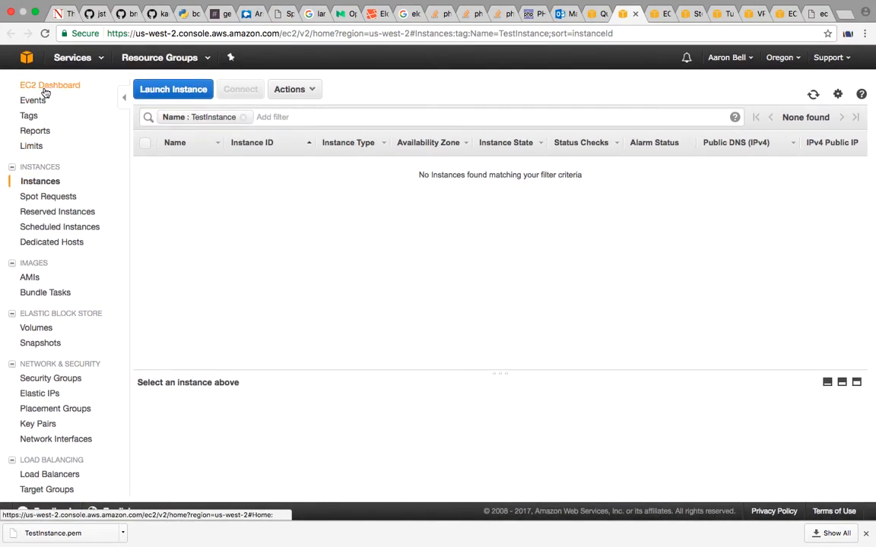
{"action": "left_click", "coordinate": [52, 182]}
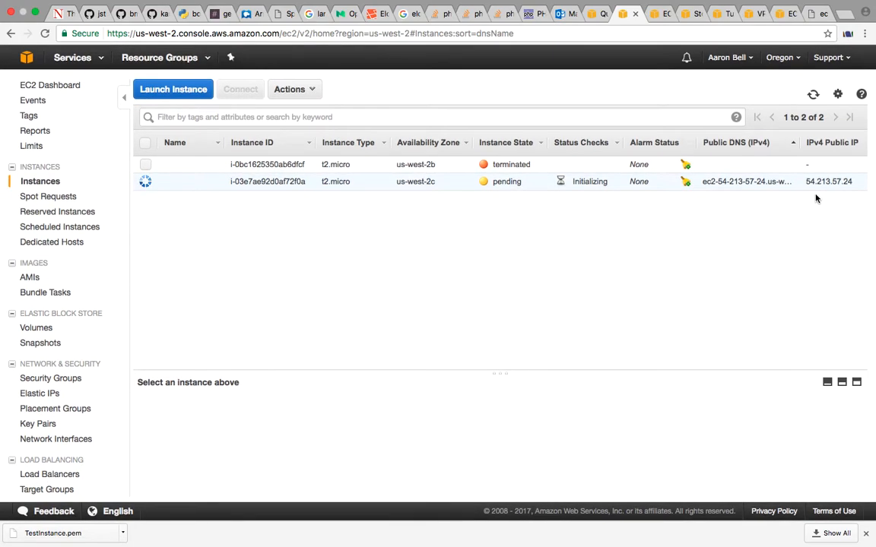
{"action": "left_click", "coordinate": [592, 15]}
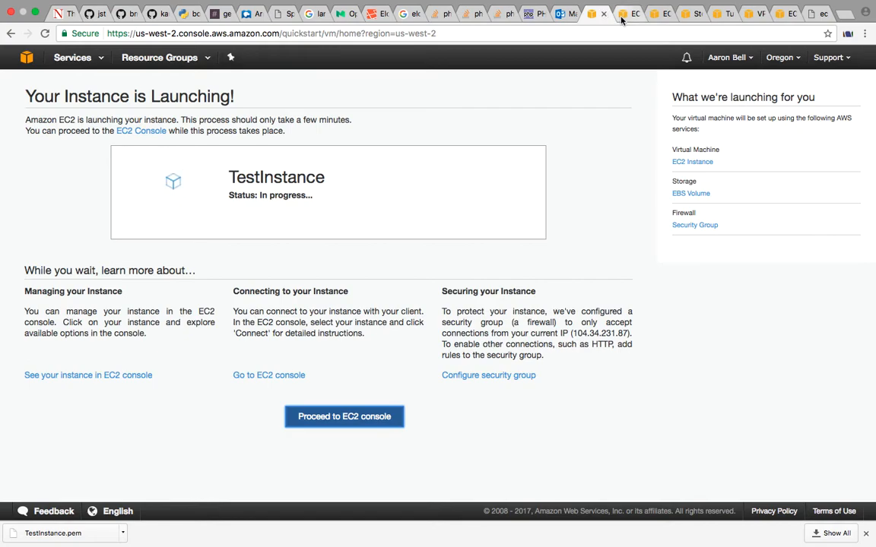
{"action": "left_click", "coordinate": [621, 17]}
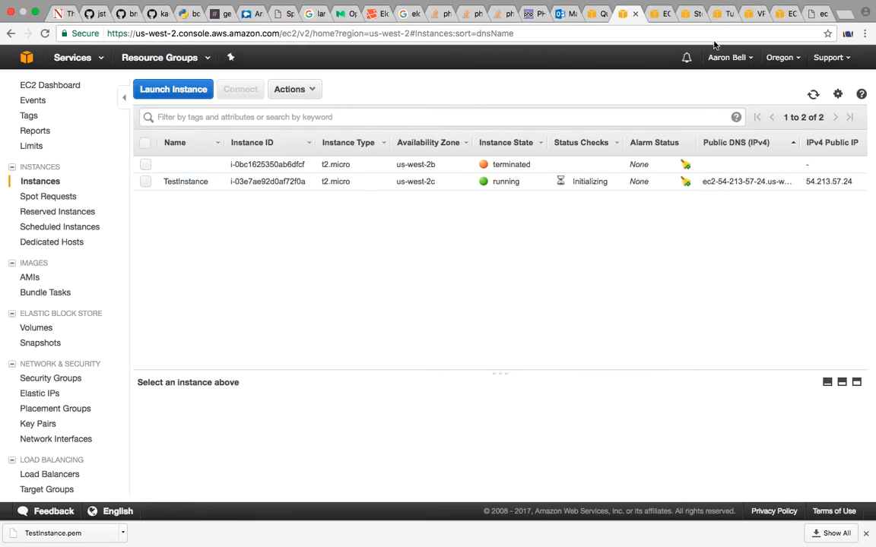
{"action": "left_click", "coordinate": [721, 12]}
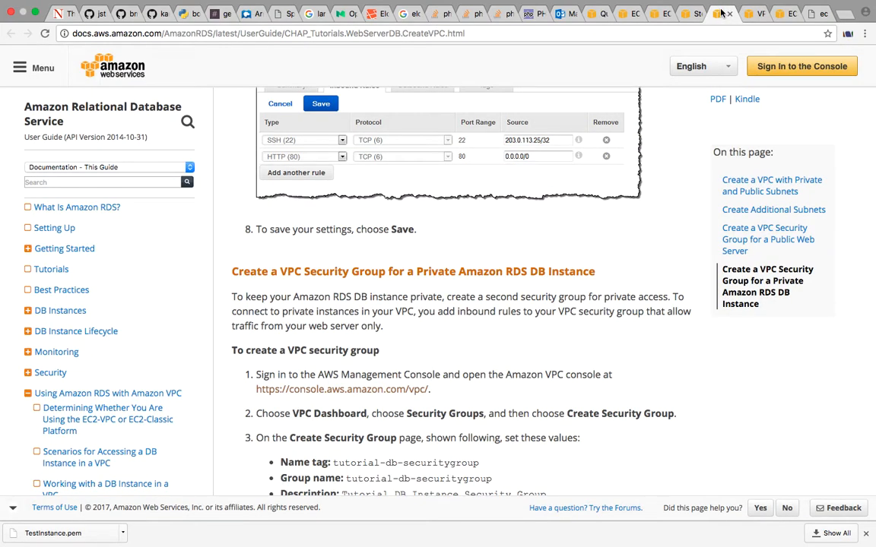
{"action": "key", "text": "ctrl+shift+Tab"}
{"action": "key", "text": "ctrl+shift+Tab"}
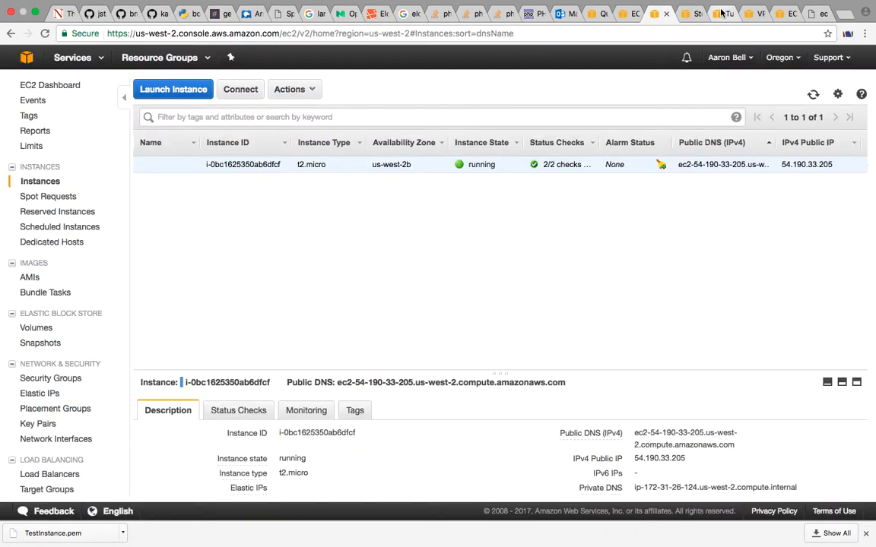
{"action": "left_click", "coordinate": [721, 12]}
{"action": "key", "text": "ctrl+Tab"}
{"action": "key", "text": "ctrl+Tab"}
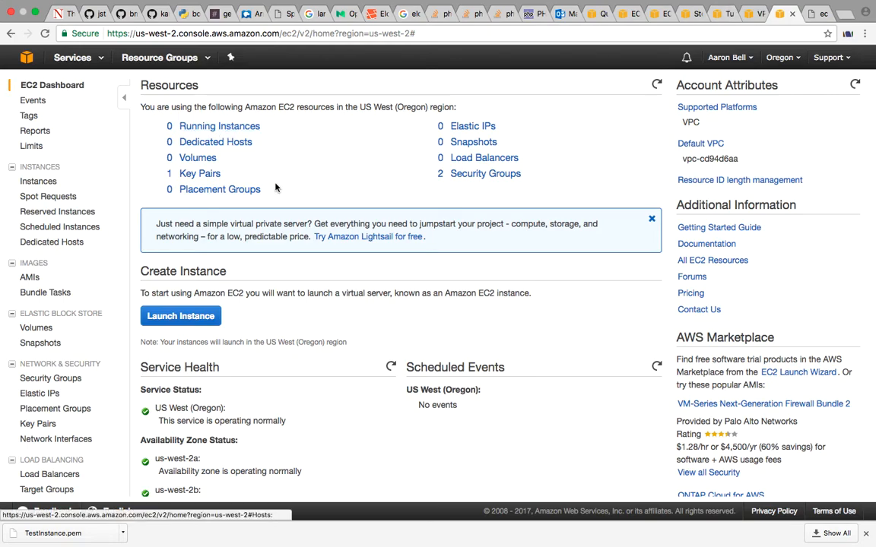
View the security groups listed from the EC2 Dashboard's resources and return to the dashboard
{"action": "left_click", "coordinate": [623, 13]}
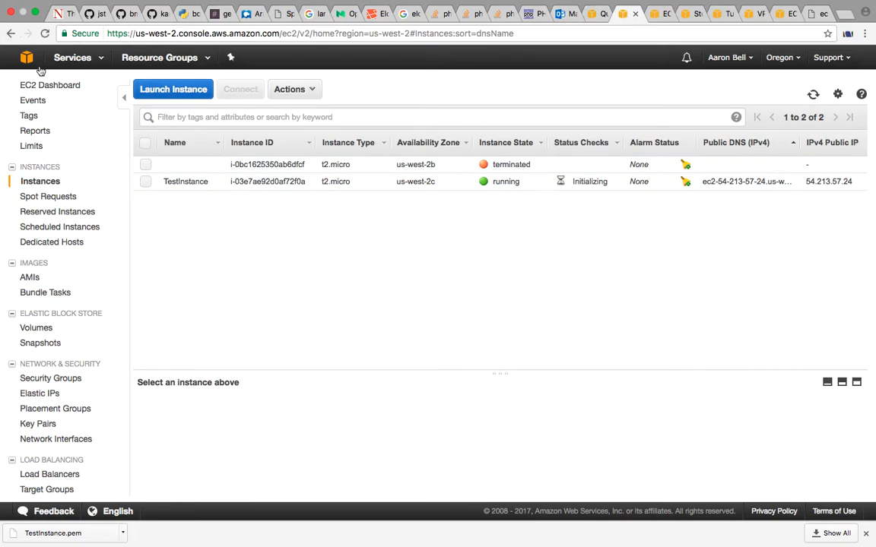
{"action": "left_click", "coordinate": [73, 89]}
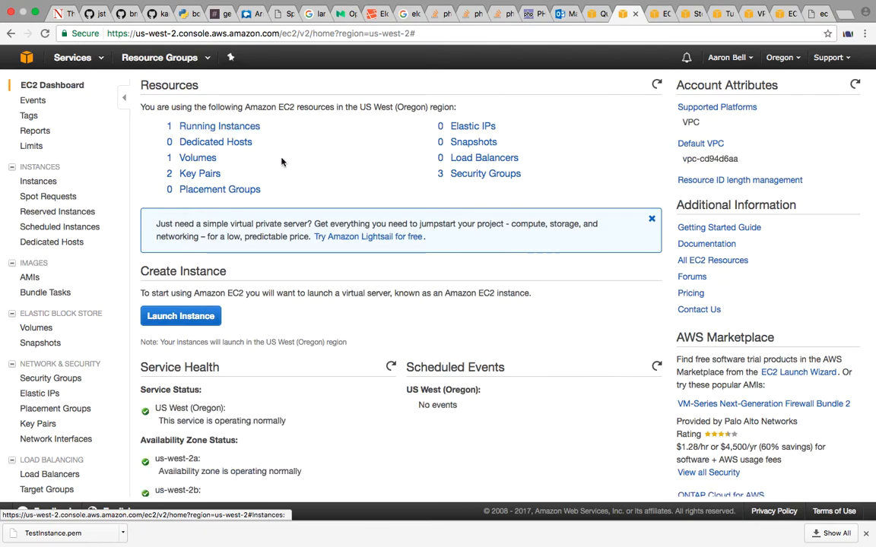
{"action": "left_click", "coordinate": [498, 174]}
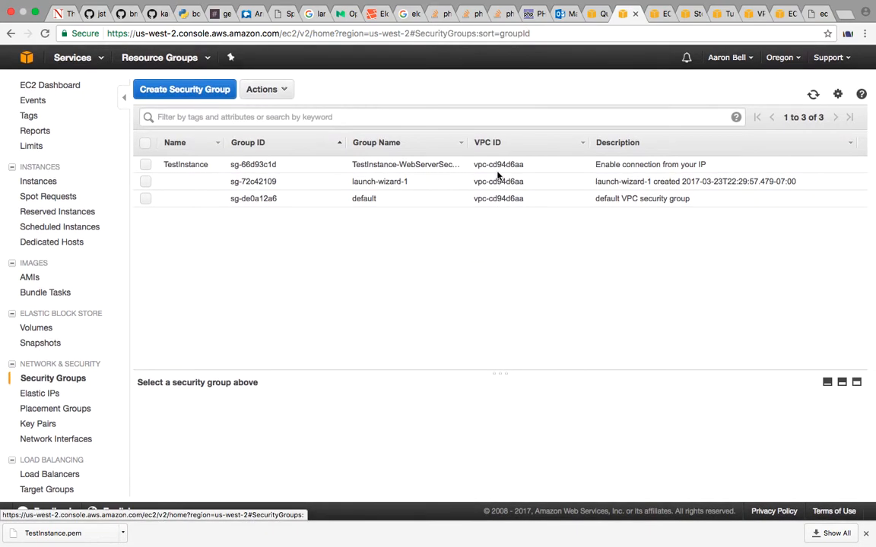
{"action": "scroll", "coordinate": [498, 176], "scroll_direction": "left", "scroll_amount": 2}
{"action": "left_click", "coordinate": [72, 87]}
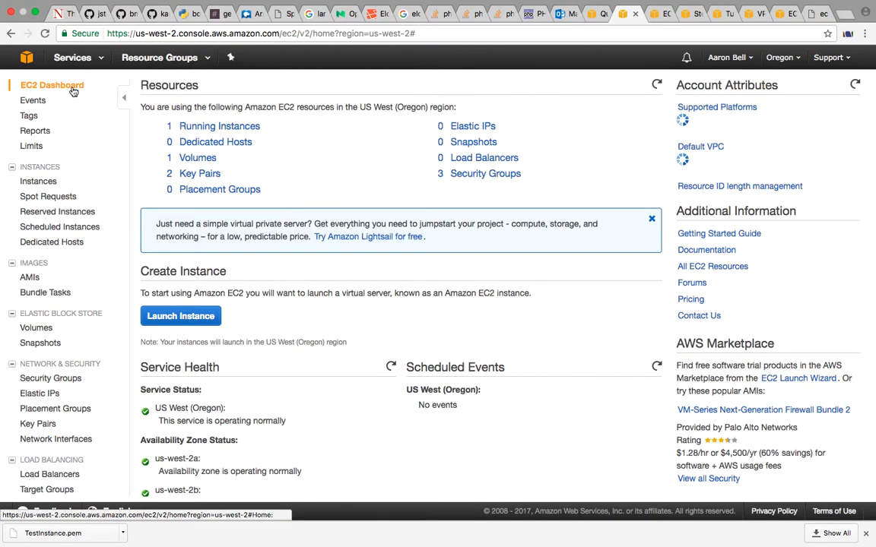
Open the security groups from the dashboard resources and show the inbound rules of the TestInstance group
{"action": "left_click", "coordinate": [475, 176]}
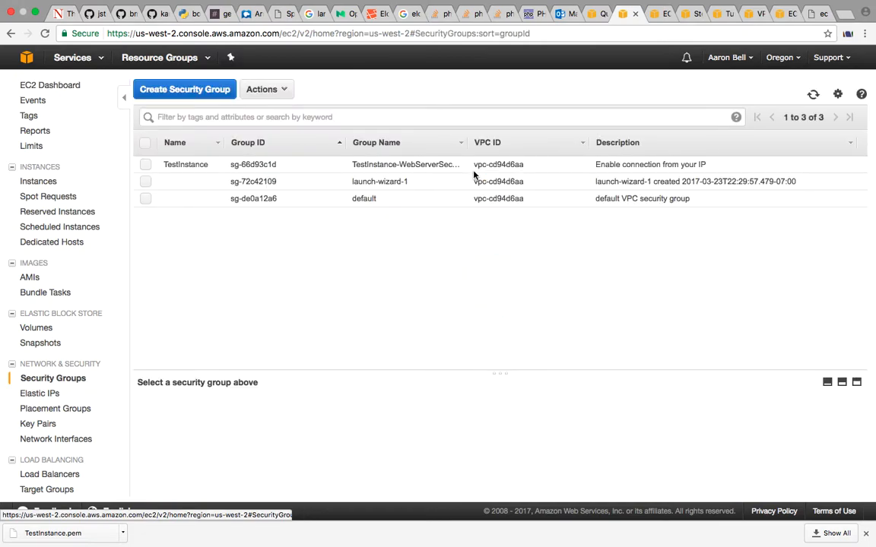
{"action": "left_click", "coordinate": [402, 165]}
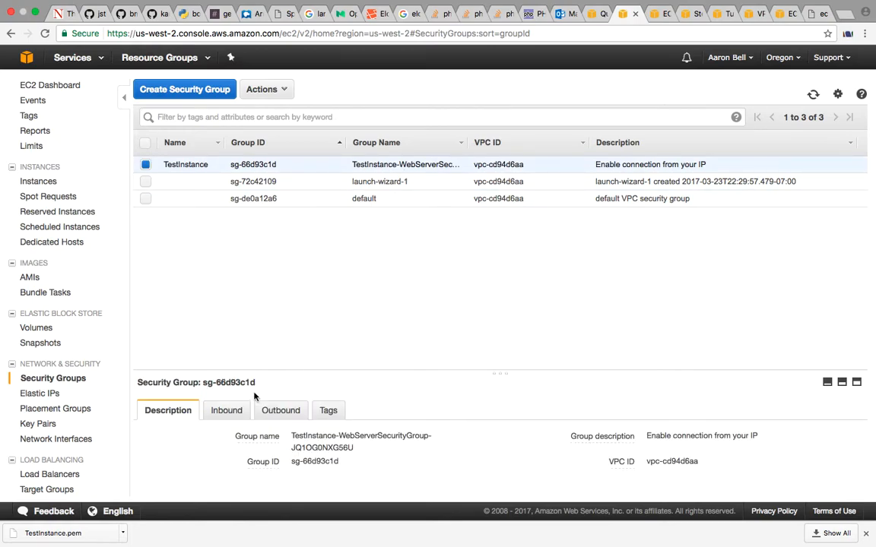
{"action": "left_click", "coordinate": [247, 410]}
{"action": "scroll", "coordinate": [247, 410], "scroll_direction": "down", "scroll_amount": 1}
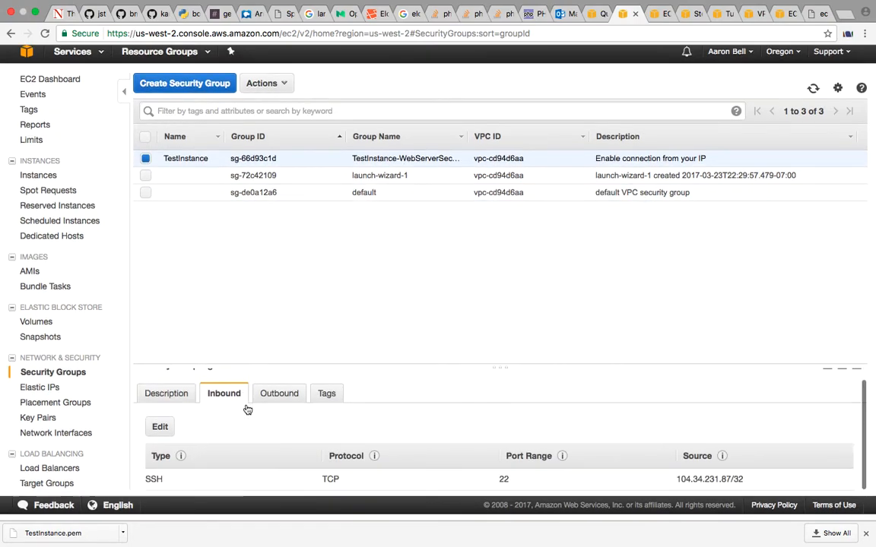
Add an inbound HTTP rule on port 80 with source 0.0.0.0/0, ::/0 to the TestInstance security group and save it
{"action": "left_click", "coordinate": [161, 435]}
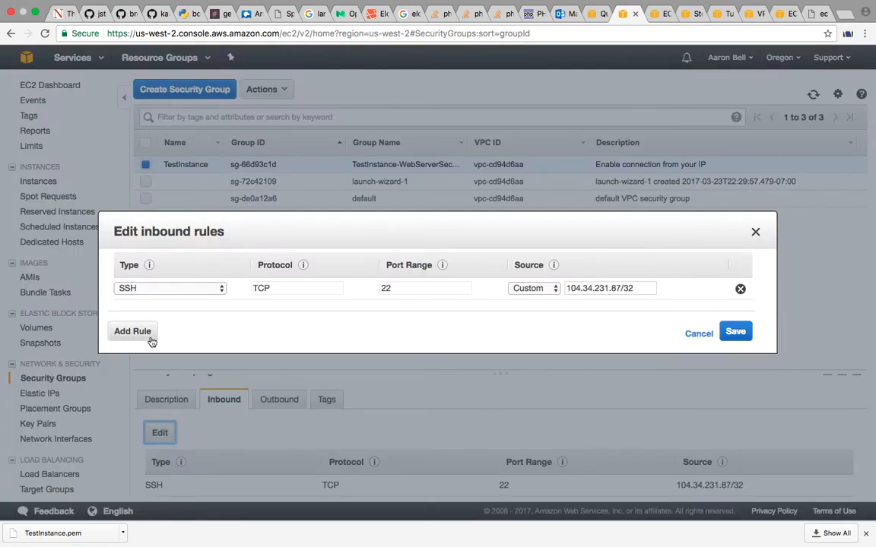
{"action": "left_click", "coordinate": [146, 338]}
{"action": "left_click", "coordinate": [205, 314]}
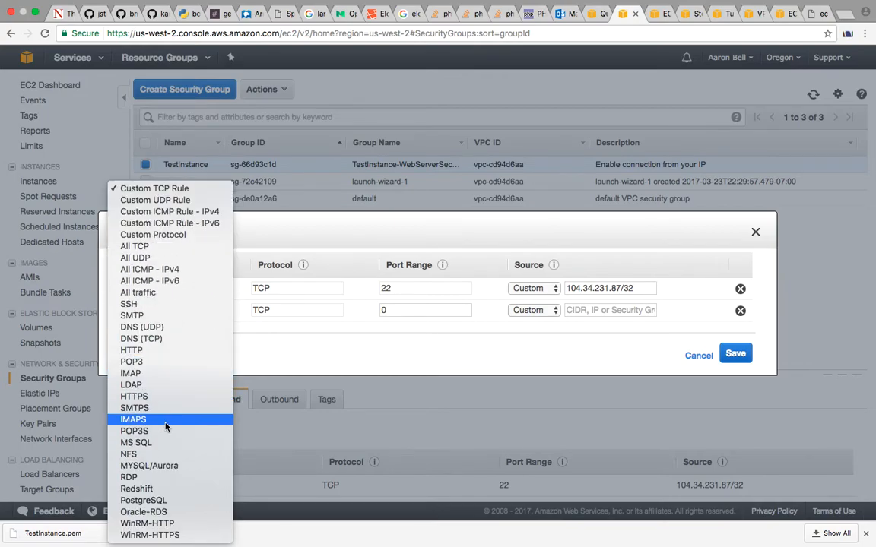
{"action": "left_click", "coordinate": [161, 351]}
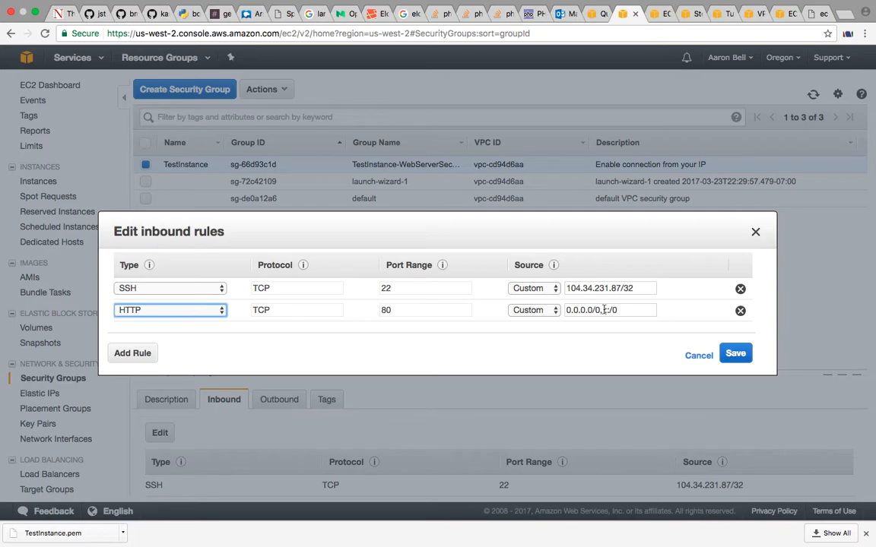
{"action": "left_click", "coordinate": [630, 311]}
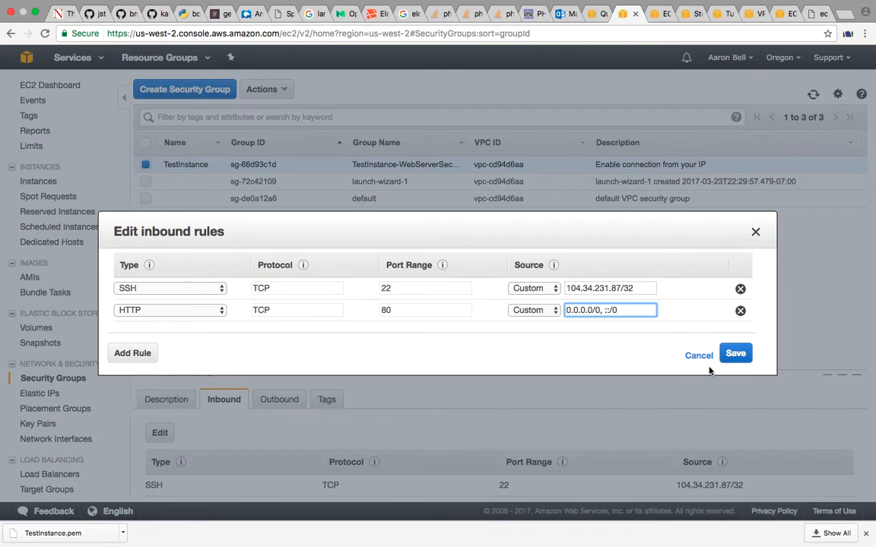
{"action": "left_click", "coordinate": [736, 355]}
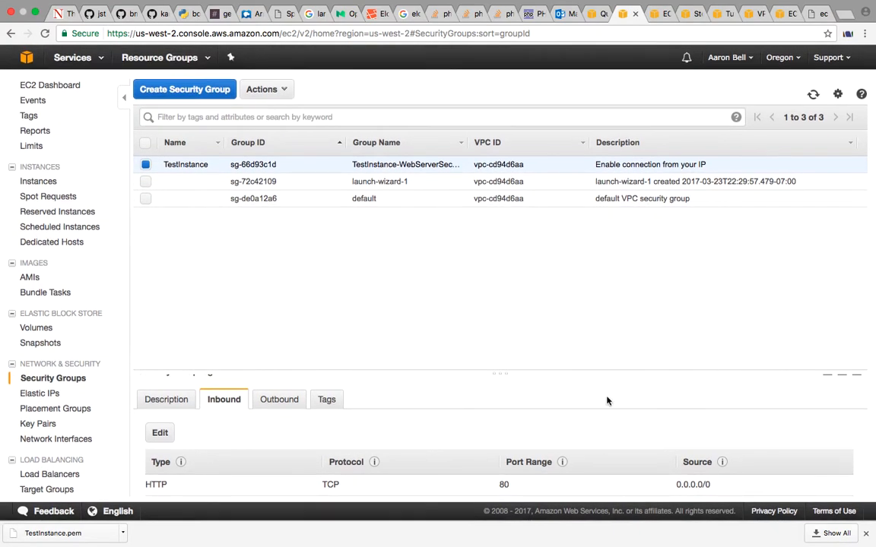
Delete the inbound HTTP rule with source ::/0 from the TestInstance security group and save the rules
{"action": "scroll", "coordinate": [539, 434], "scroll_direction": "down", "scroll_amount": 2}
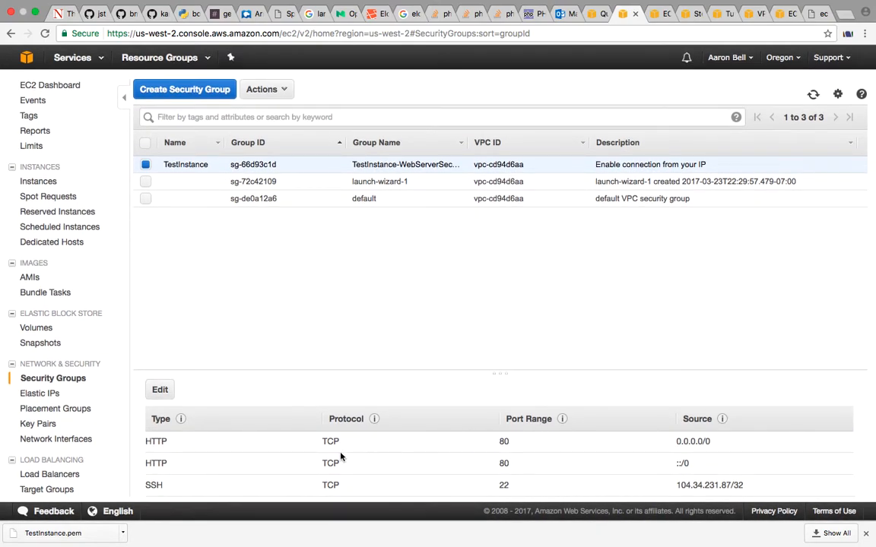
{"action": "left_click", "coordinate": [159, 392]}
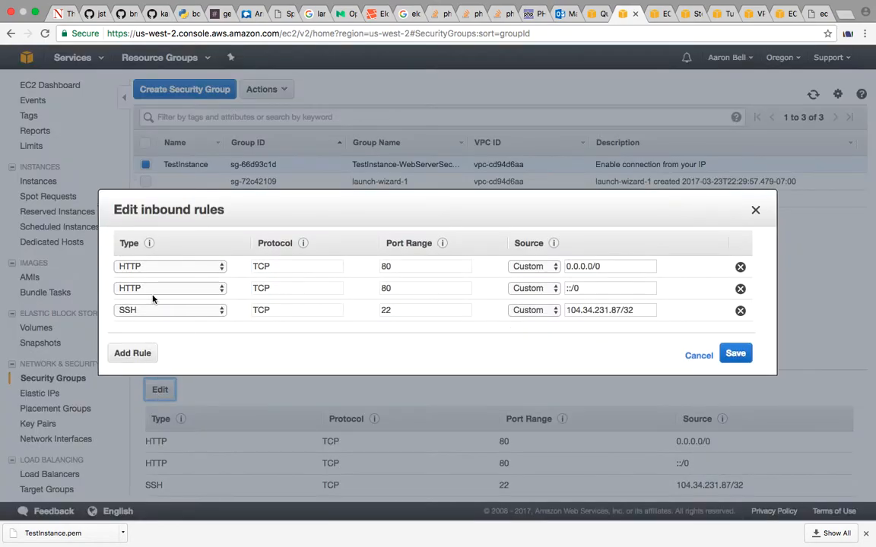
{"action": "left_click", "coordinate": [740, 289]}
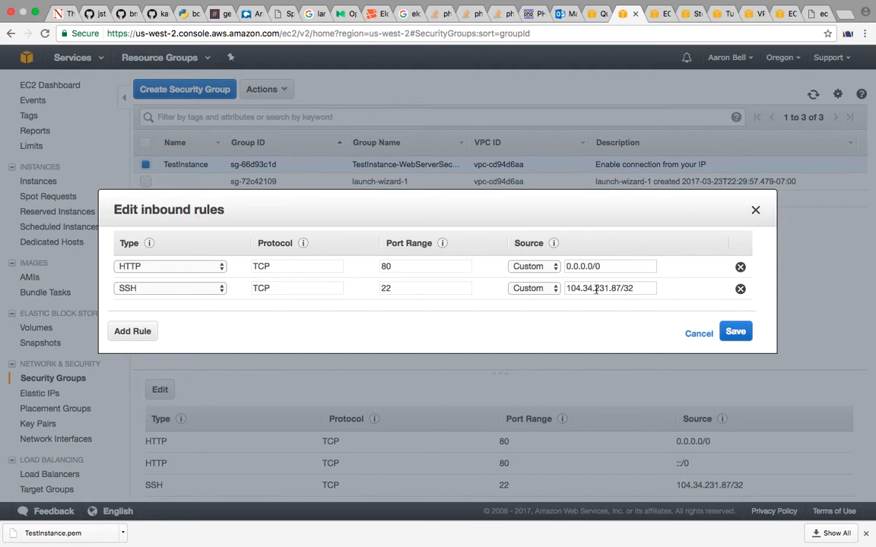
{"action": "left_click", "coordinate": [727, 331]}
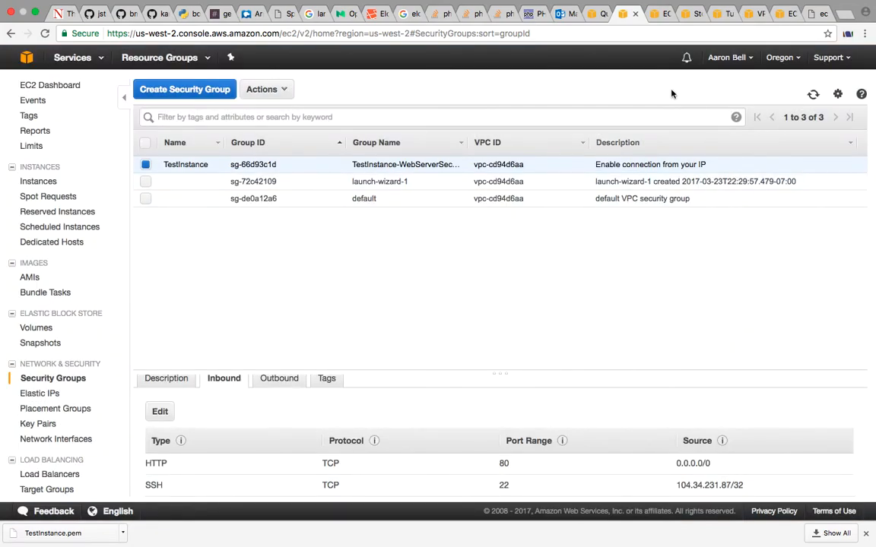
Return to the instance launch page, go to TestInstance in the EC2 console and open its connection instructions
{"action": "left_click", "coordinate": [595, 18]}
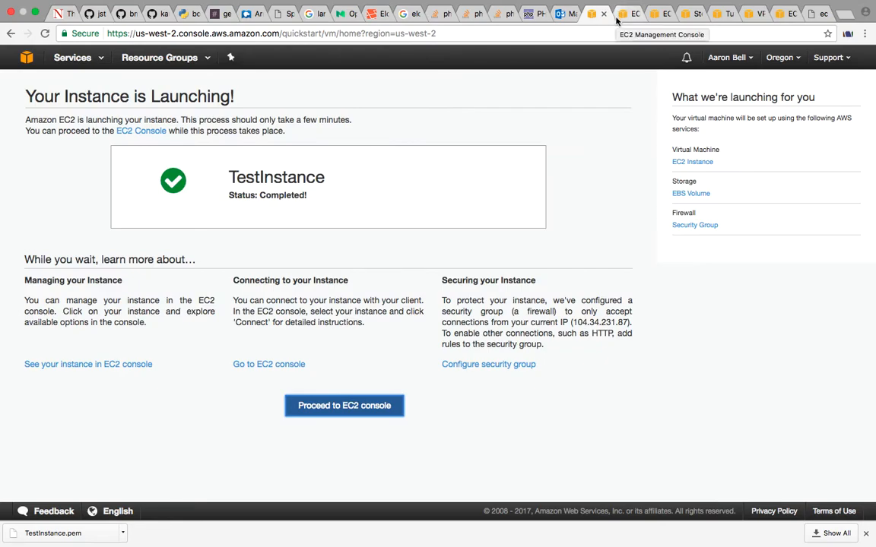
{"action": "left_click", "coordinate": [292, 364]}
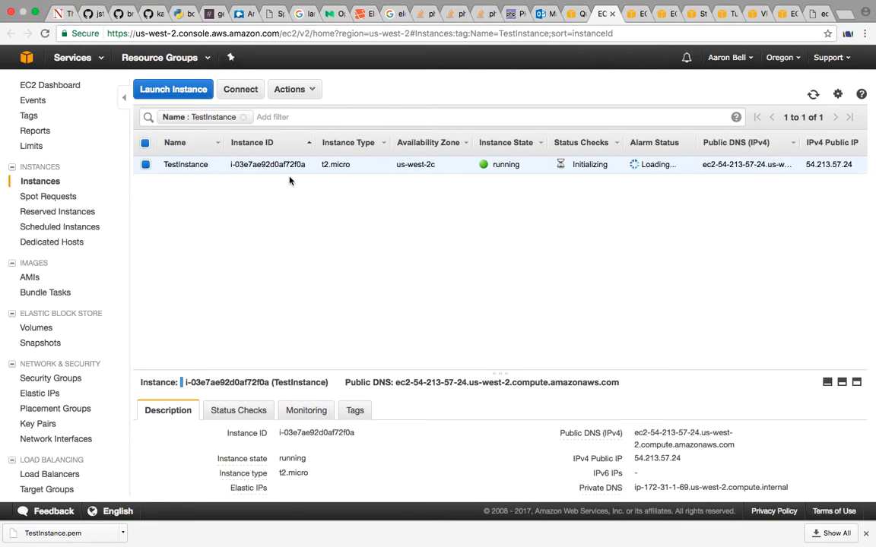
{"action": "left_click", "coordinate": [238, 90]}
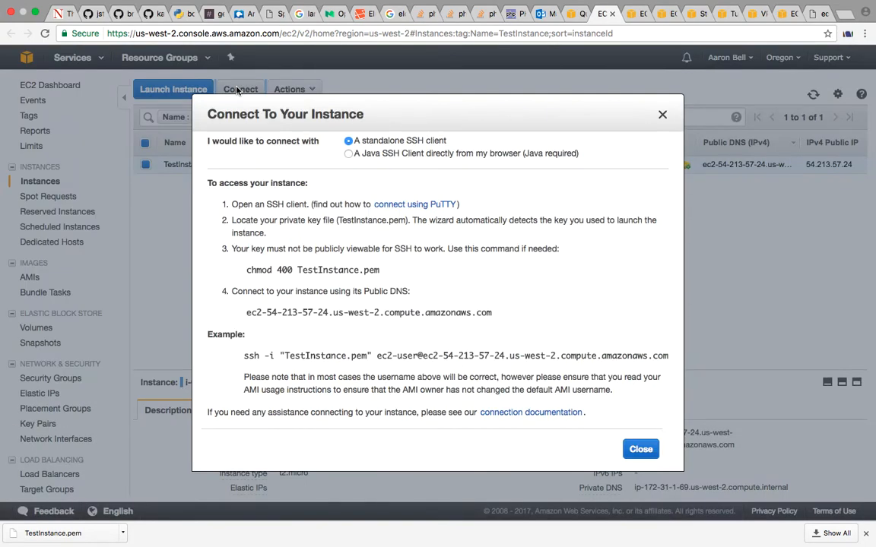
{"action": "left_click", "coordinate": [661, 115]}
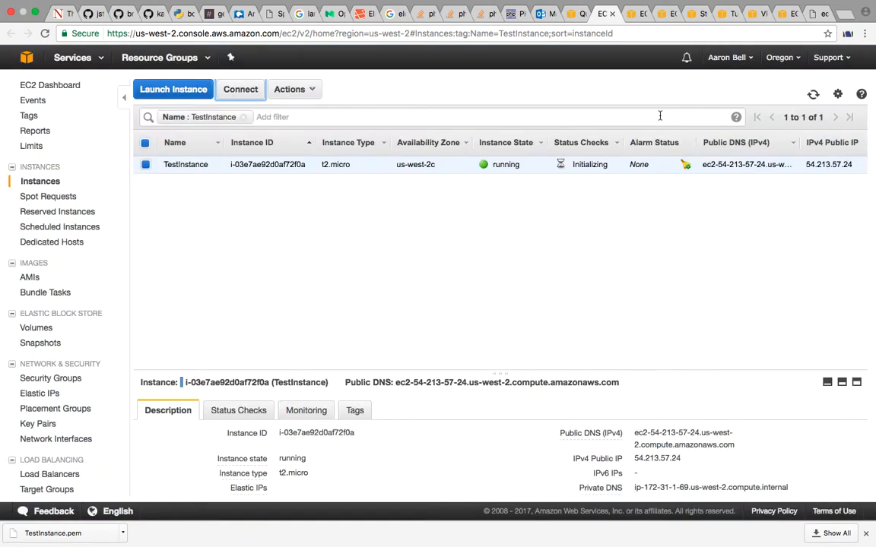
{"action": "left_click", "coordinate": [245, 89]}
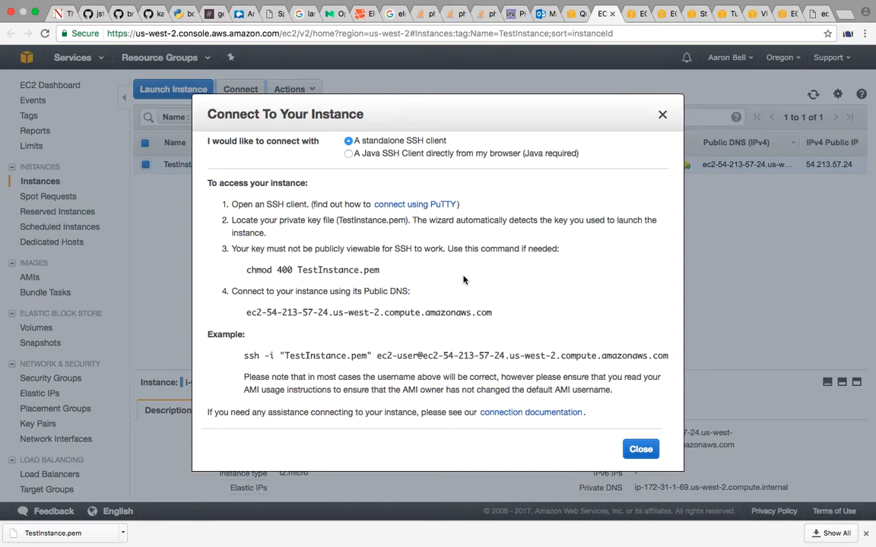
Check the terminal, return to the browser and examine the chmod command in the connection instructions
{"action": "key", "text": "ctrl+Up"}
{"action": "left_click", "coordinate": [485, 57]}
{"action": "key", "text": "ctrl+Up"}
{"action": "left_click", "coordinate": [571, 53]}
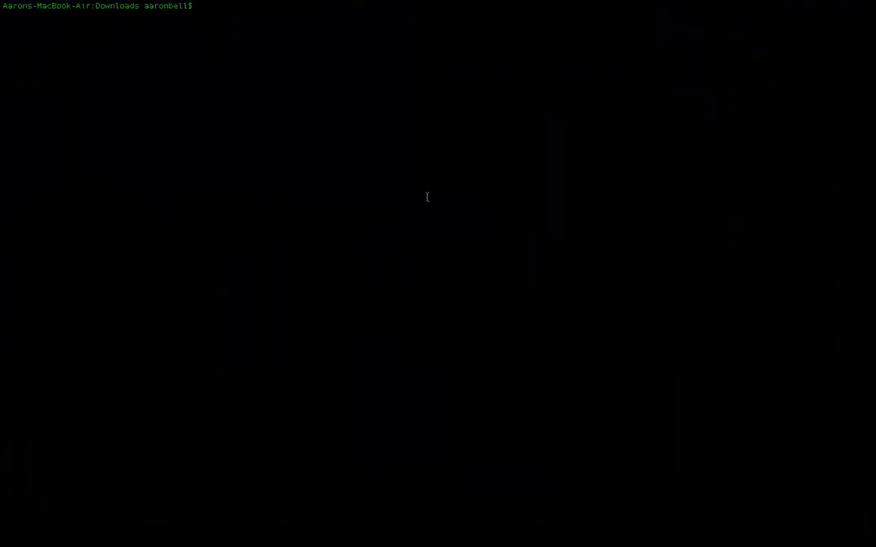
{"action": "key", "text": "ctrl+Left"}
{"action": "key", "text": "ctrl+Left"}
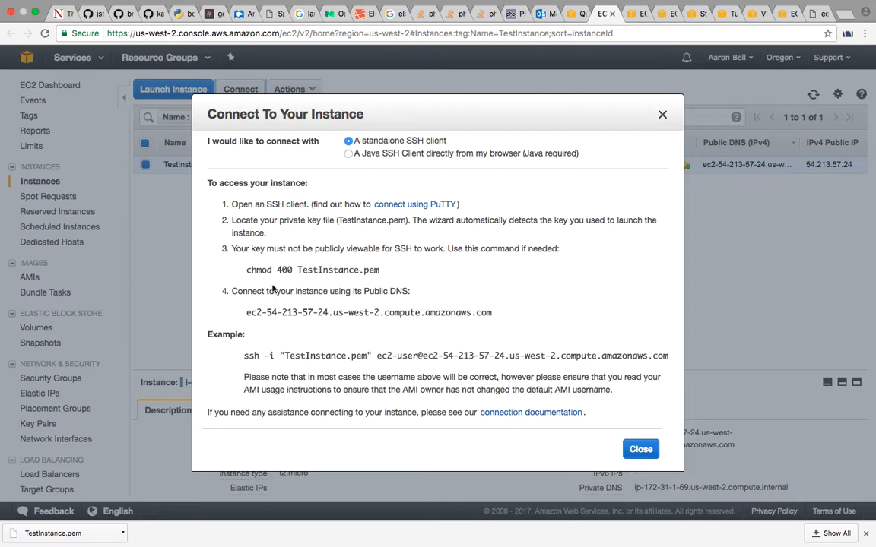
{"action": "left_click_drag", "start_coordinate": [246, 270], "coordinate": [446, 271]}
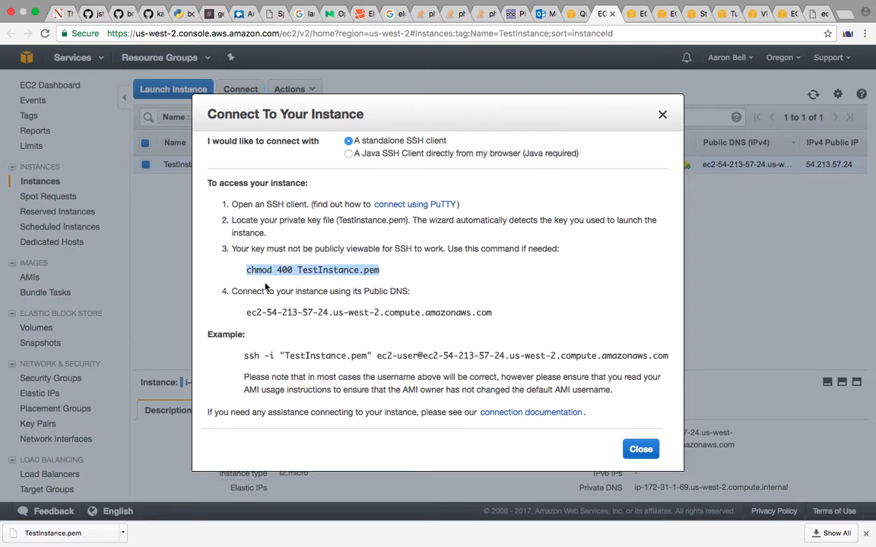
{"action": "left_click", "coordinate": [246, 286]}
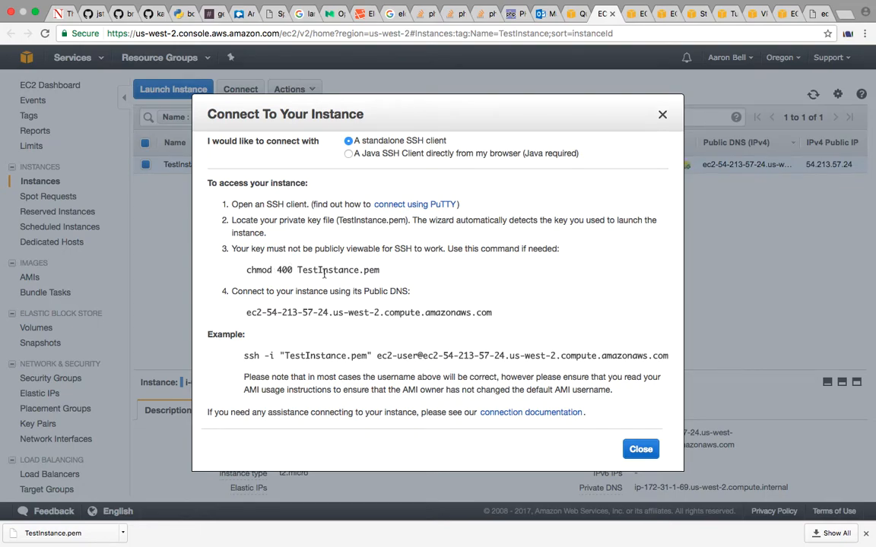
Switch to the terminal and move up from Downloads to its parent folder with cd ../
{"action": "key", "text": "ctrl+Right"}
{"action": "key", "text": "ctrl+Right"}
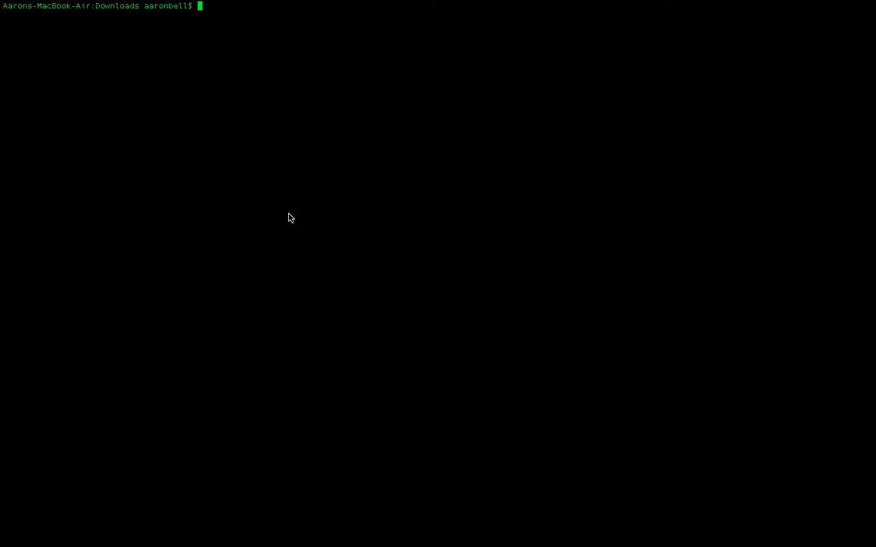
{"action": "type", "text": "cd ../"}
{"action": "key", "text": "Return"}
{"action": "type", "text": "cd .."}
{"action": "key", "text": "BackSpace"}
{"action": "key", "text": "BackSpace"}
{"action": "key", "text": "BackSpace"}
{"action": "key", "text": "BackSpace"}
{"action": "key", "text": "BackSpace"}
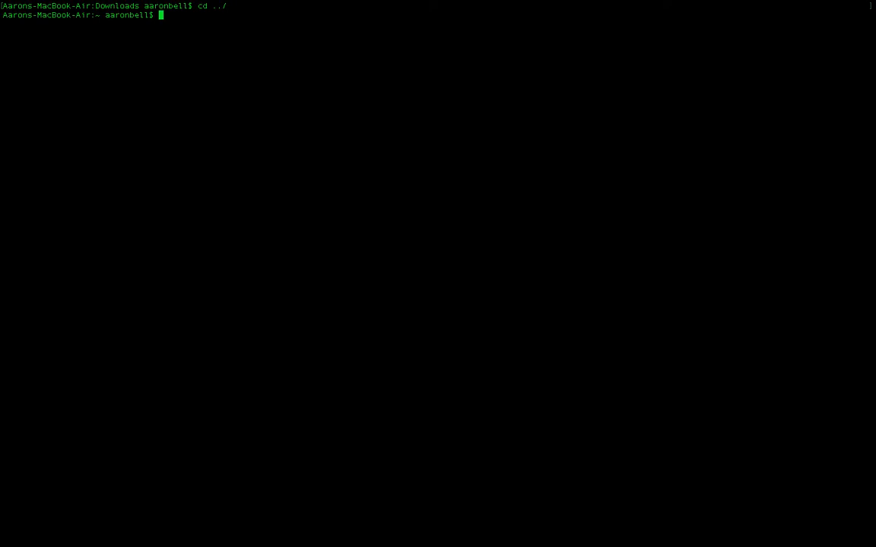
List the current folder's contents with ls and try the ll listing command
{"action": "type", "text": "ls"}
{"action": "key", "text": "Return"}
{"action": "type", "text": "ll"}
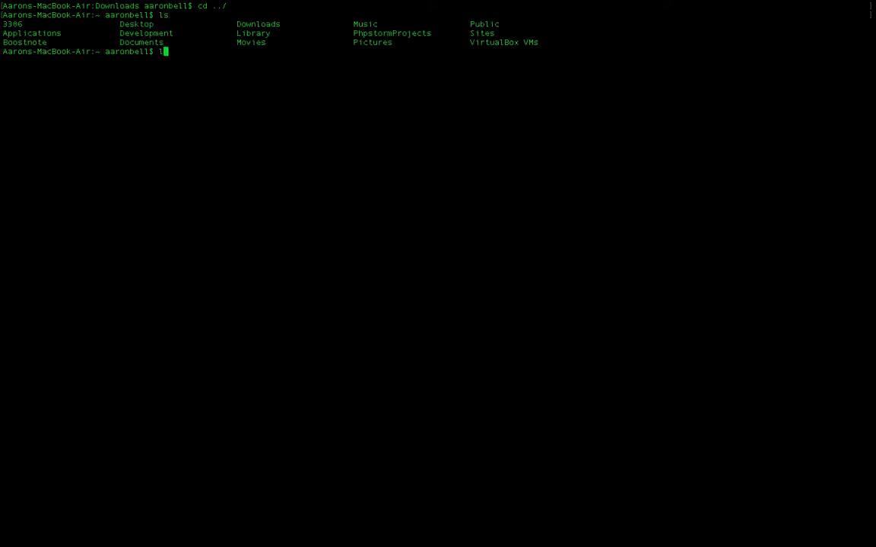
{"action": "key", "text": "Return"}
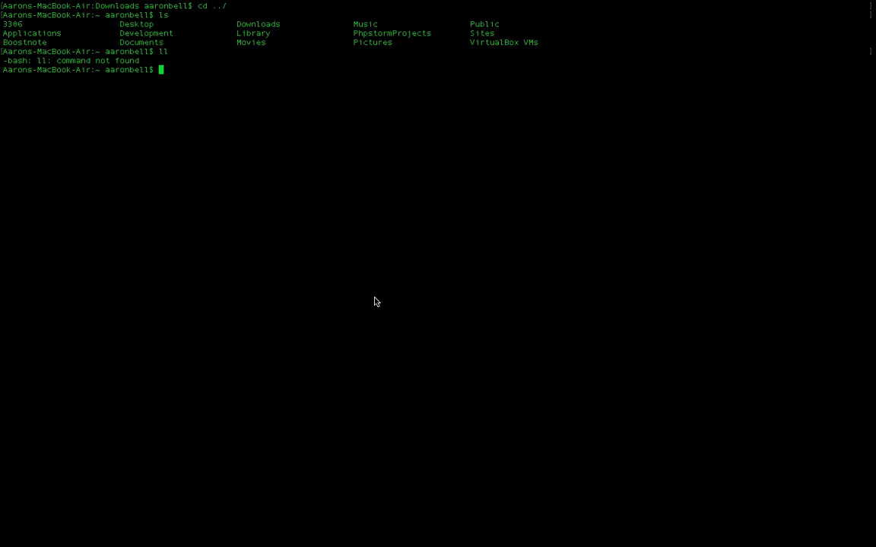
Change the terminal's working directory to the Downloads folder with cd Downloads
{"action": "type", "text": "cd Do"}
{"action": "type", "text": "wnloads"}
{"action": "key", "text": "Return"}
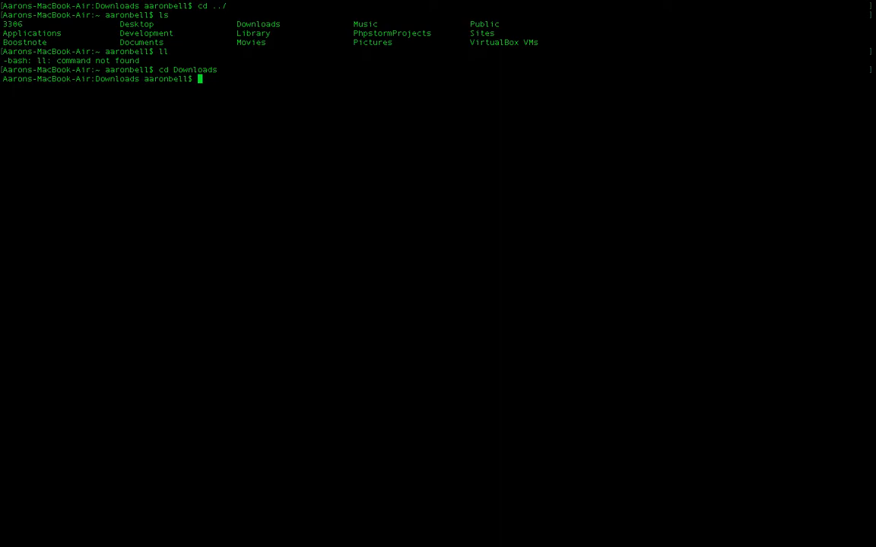
Restrict the key file's permissions by running chmod 400 TestInstance.pem
{"action": "type", "text": "chmod 0"}
{"action": "key", "text": "BackSpace"}
{"action": "type", "text": "400 TestI"}
{"action": "key", "text": "Tab"}
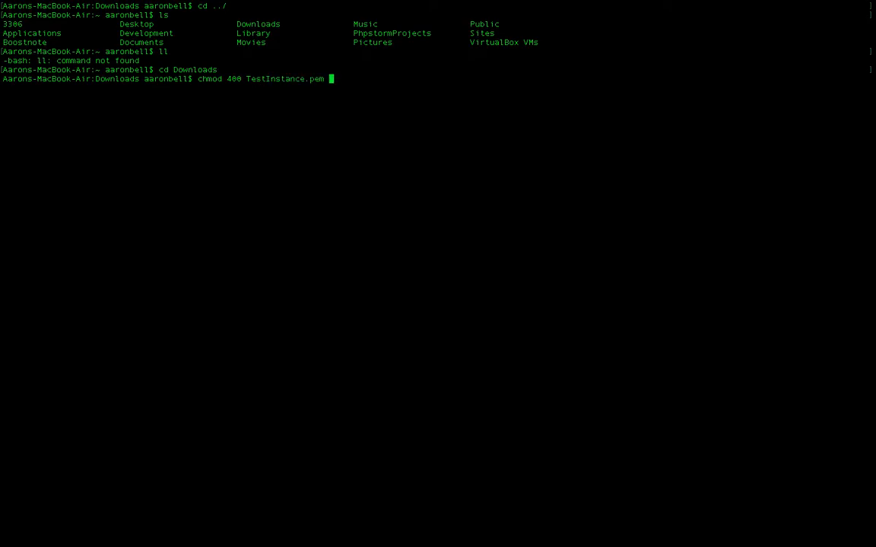
{"action": "key", "text": "Return"}
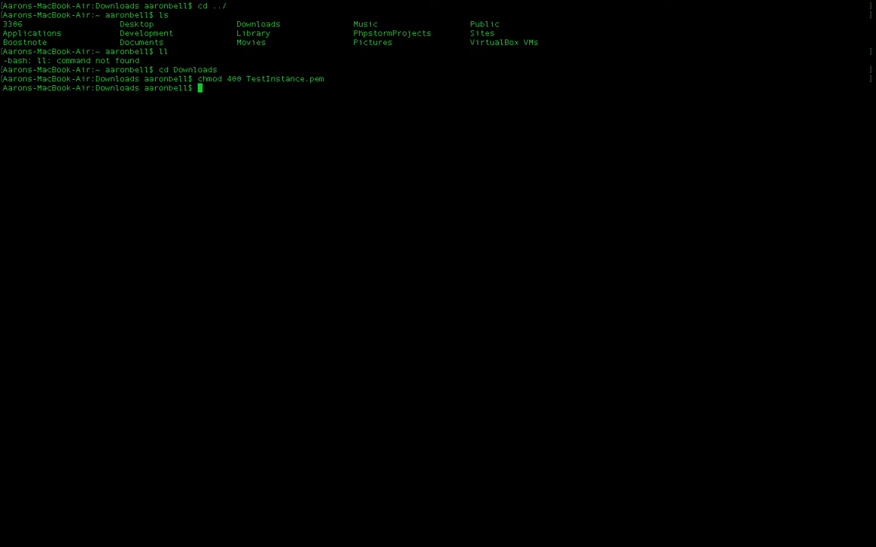
Copy the example ssh -i "TestInstance.pem" command from the browser's connection instructions, run it in the terminal and answer yes to the host prompt
{"action": "key", "text": "ctrl+Left"}
{"action": "key", "text": "ctrl+Left"}
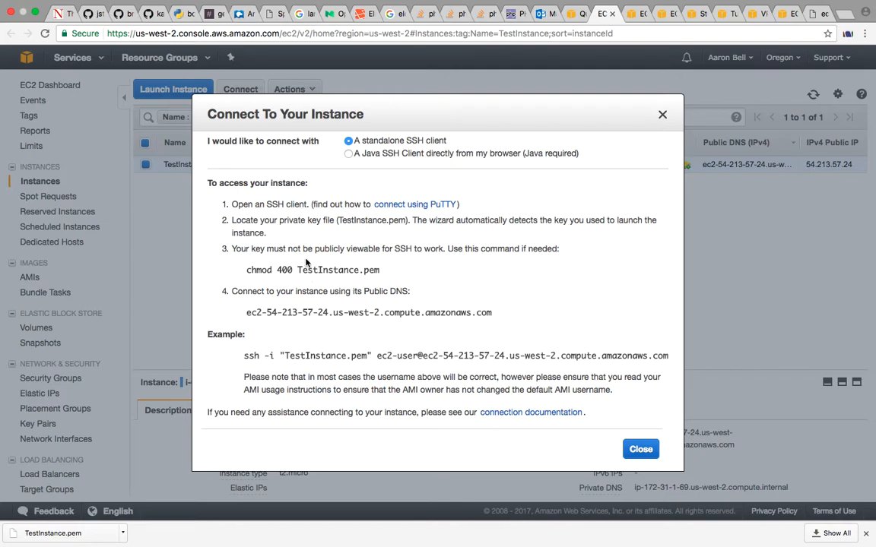
{"action": "left_click_drag", "start_coordinate": [244, 355], "coordinate": [668, 356]}
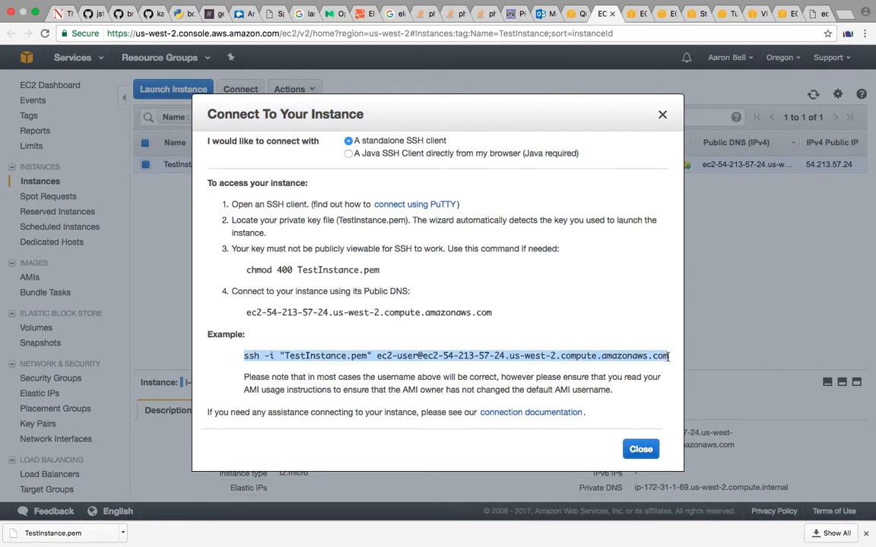
{"action": "key", "text": "super+c"}
{"action": "key", "text": "super+Tab"}
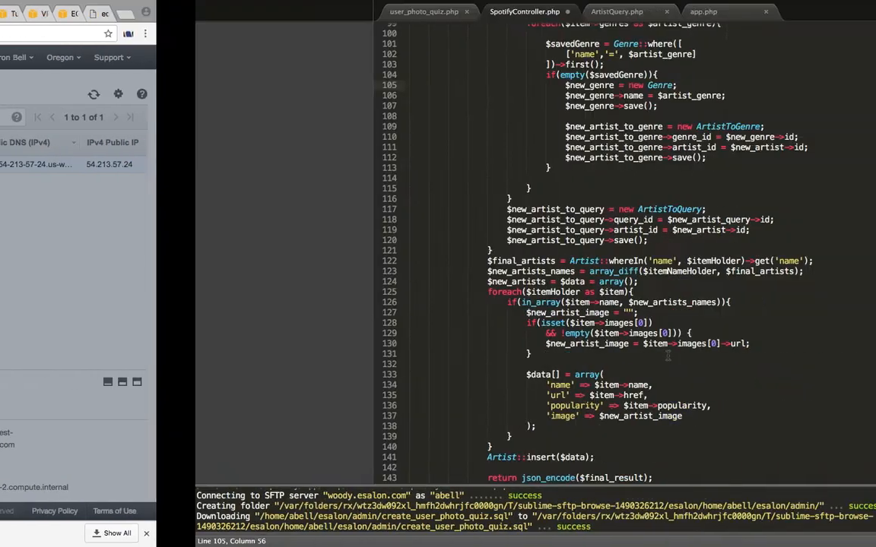
{"action": "key", "text": "super+v"}
{"action": "key", "text": "Return"}
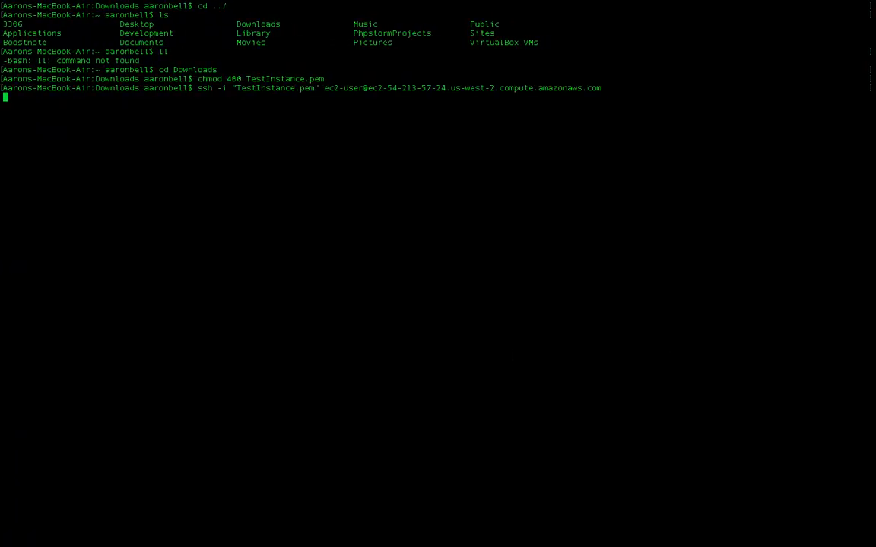
{"action": "type", "text": "yes"}
{"action": "key", "text": "Return"}
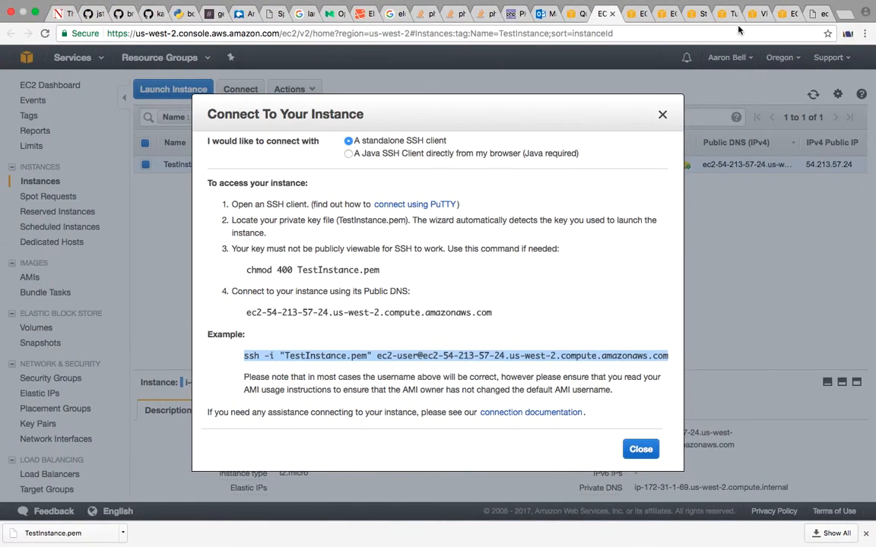
Copy the sudo yum update -y command from the AWS web server tutorial and run it in the terminal's SSH session
{"action": "left_click", "coordinate": [694, 15]}
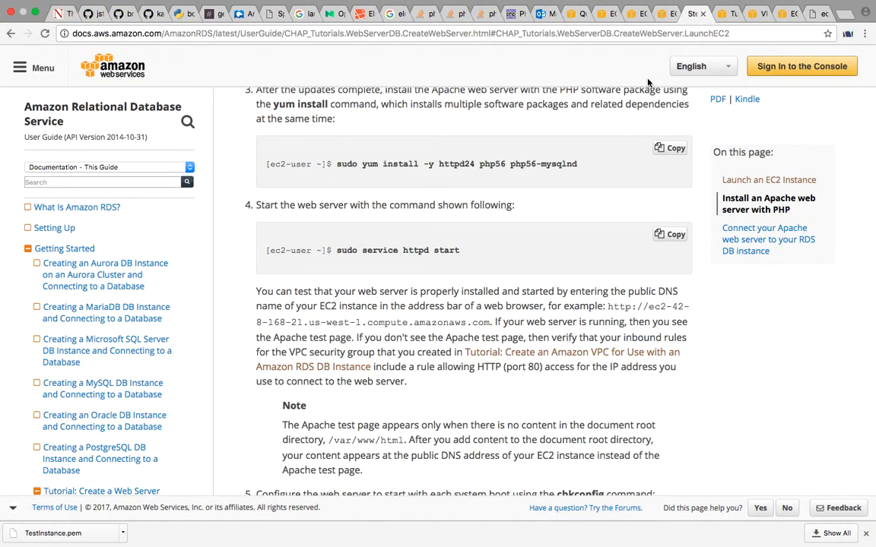
{"action": "scroll", "coordinate": [620, 107], "scroll_direction": "up", "scroll_amount": 10}
{"action": "scroll", "coordinate": [619, 107], "scroll_direction": "up", "scroll_amount": 15}
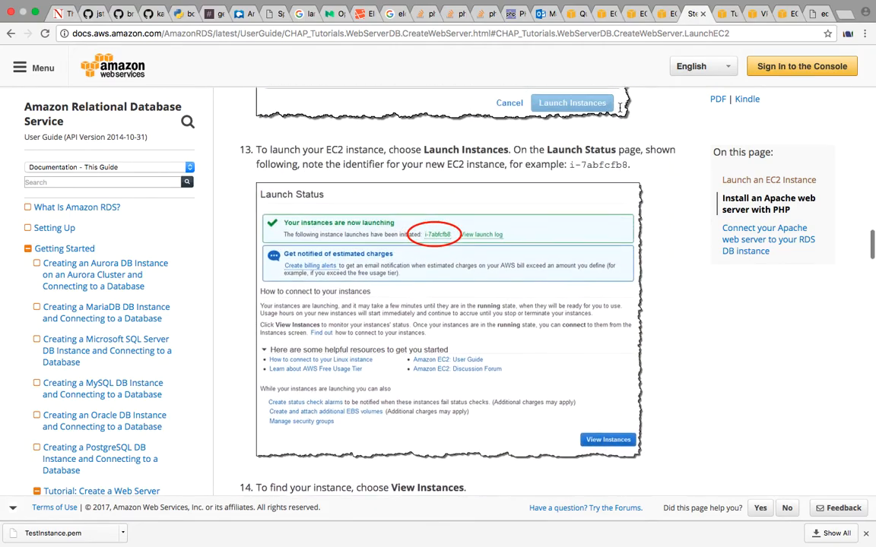
{"action": "scroll", "coordinate": [620, 107], "scroll_direction": "up", "scroll_amount": 15}
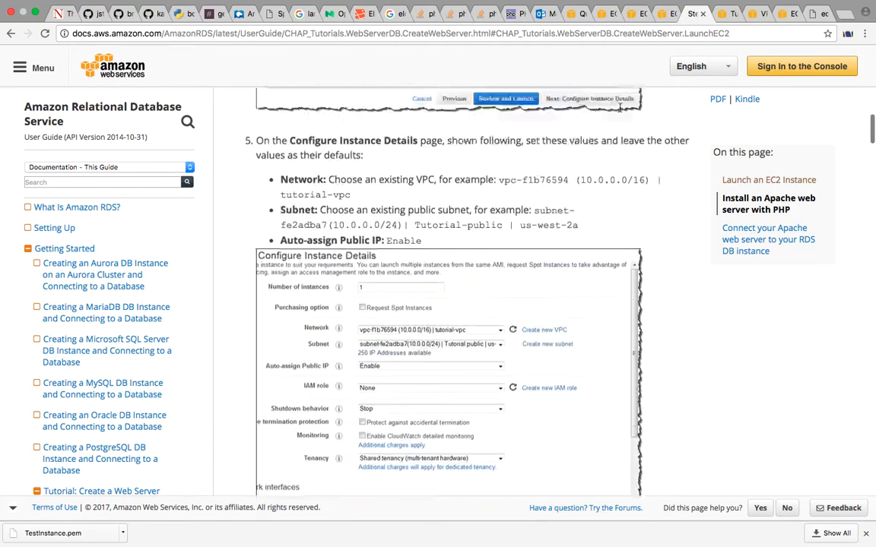
{"action": "scroll", "coordinate": [619, 107], "scroll_direction": "down", "scroll_amount": 20}
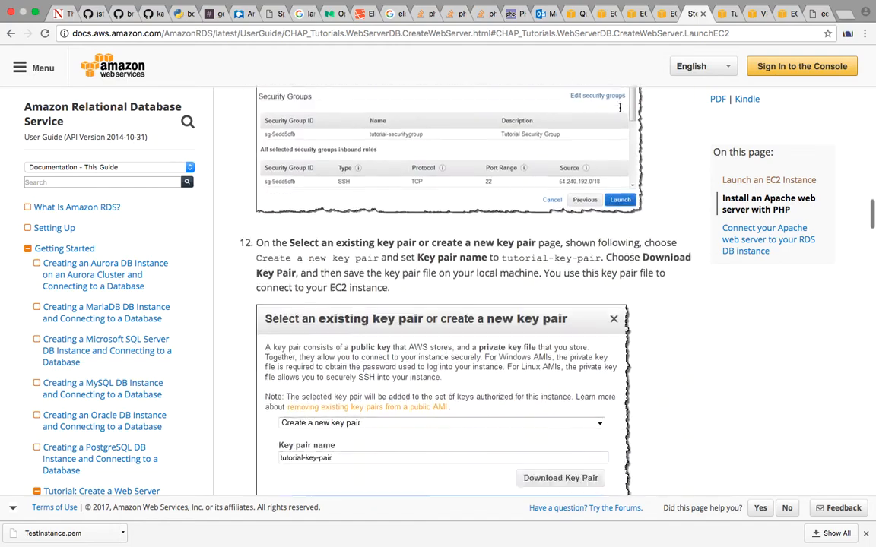
{"action": "scroll", "coordinate": [620, 107], "scroll_direction": "down", "scroll_amount": 1}
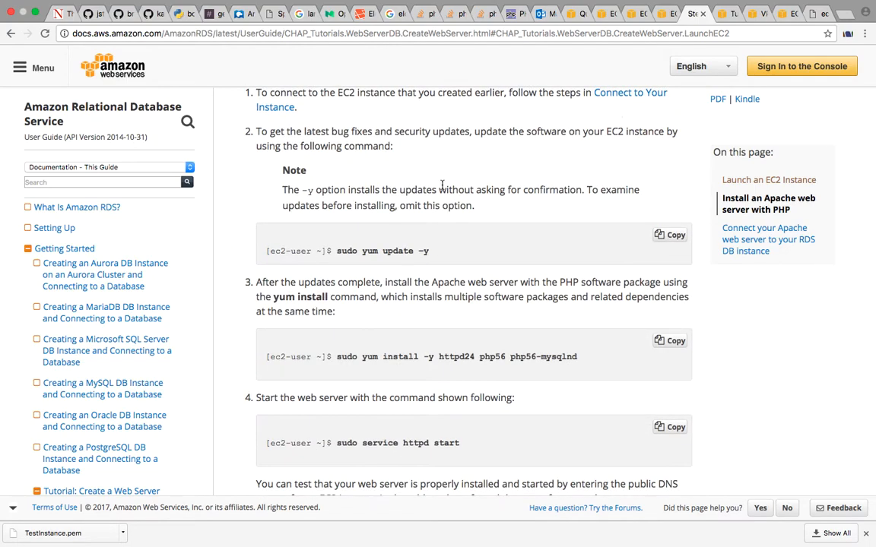
{"action": "left_click_drag", "start_coordinate": [336, 252], "coordinate": [460, 251]}
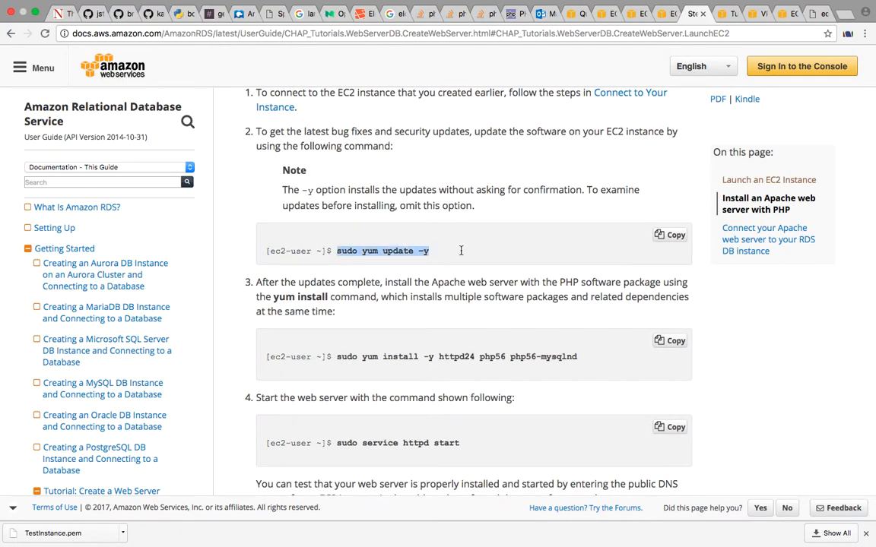
{"action": "key", "text": "ctrl+Right"}
{"action": "key", "text": "ctrl+Right"}
{"action": "key", "text": "super+v"}
{"action": "mouse_move", "coordinate": [215, 4]}
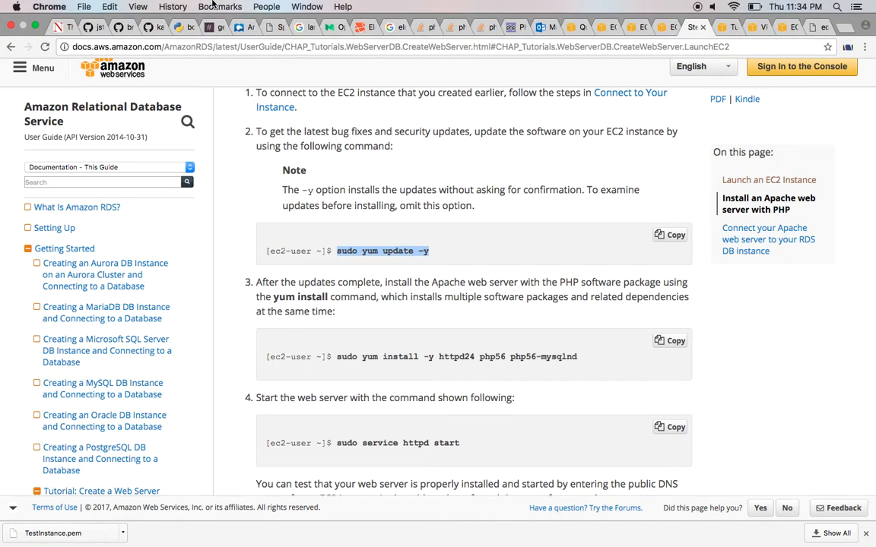
{"action": "left_click", "coordinate": [84, 7]}
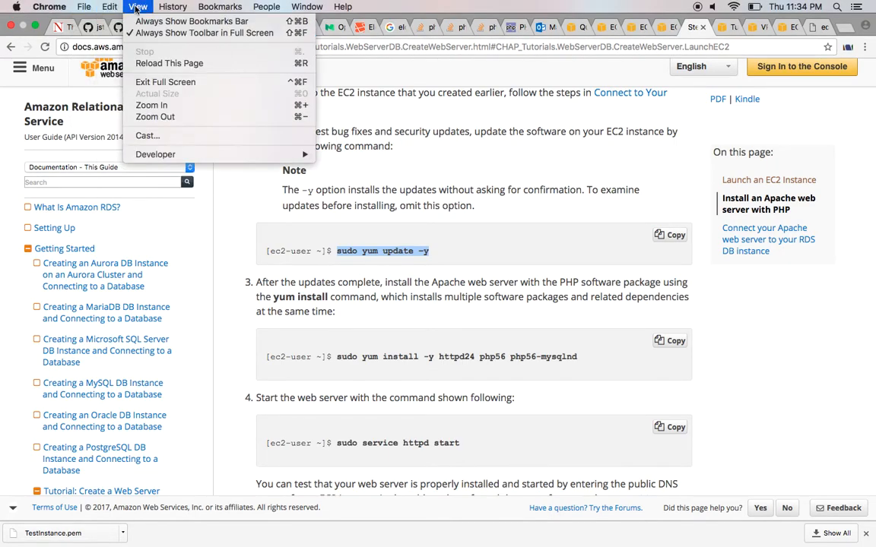
{"action": "mouse_move", "coordinate": [310, 9]}
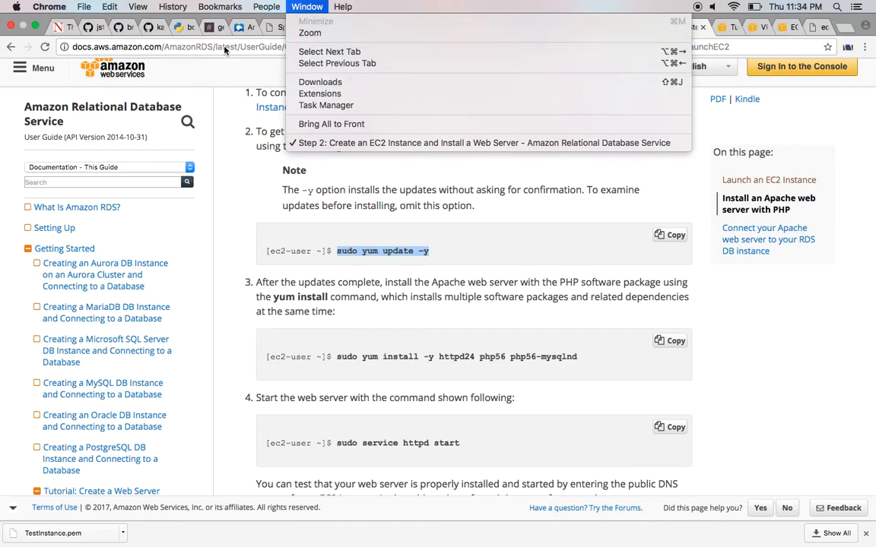
{"action": "key", "text": "ctrl+Right"}
{"action": "key", "text": "ctrl+Right"}
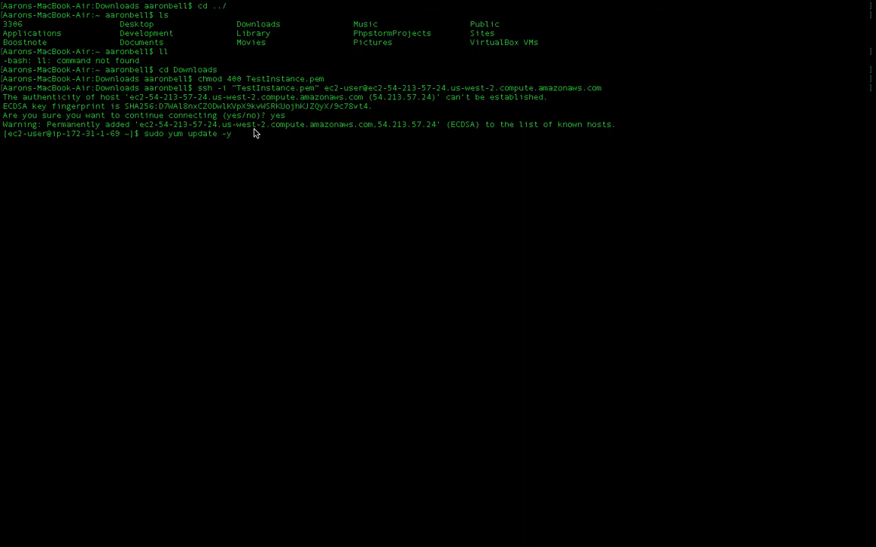
{"action": "key", "text": "Return"}
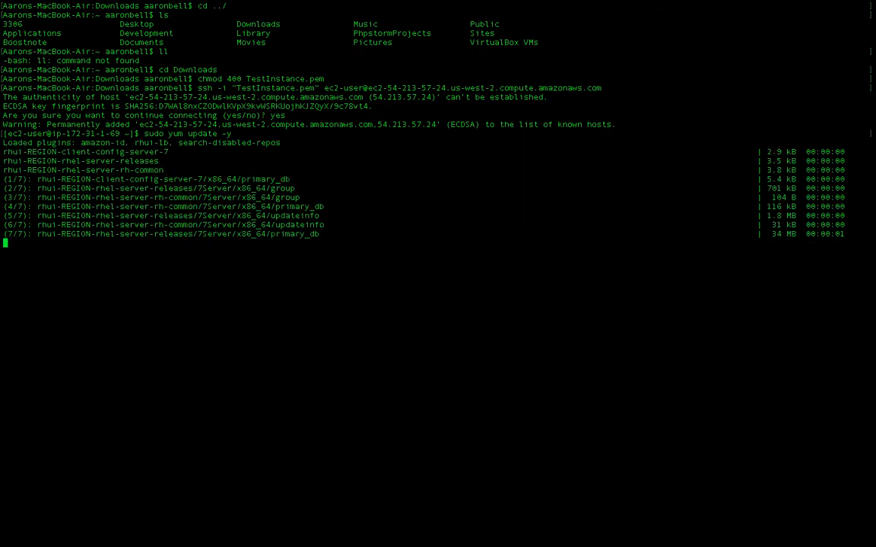
Copy the tutorial's sudo yum install -y httpd24 php56 php56-mysqlnd command to the terminal prompt
{"action": "key", "text": "ctrl+Left"}
{"action": "key", "text": "ctrl+Left"}
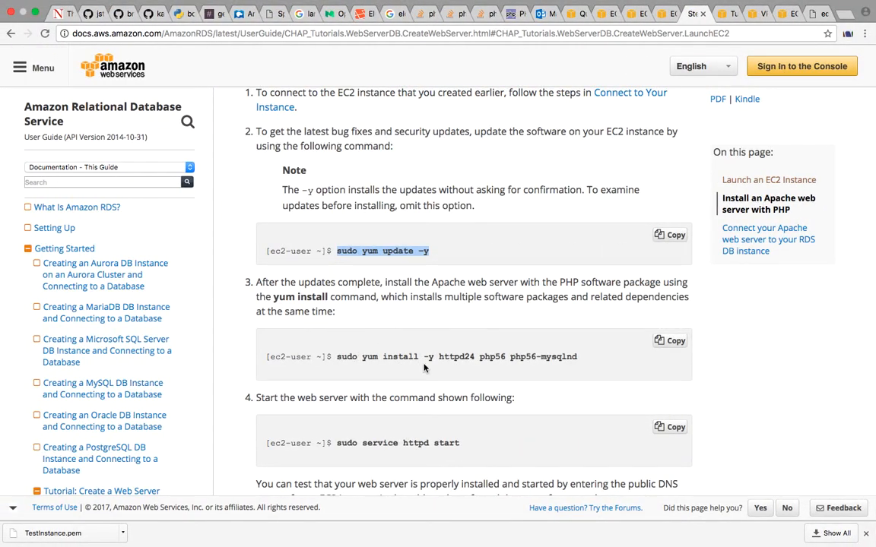
{"action": "left_click_drag", "start_coordinate": [337, 359], "coordinate": [654, 357]}
{"action": "key", "text": "super+c"}
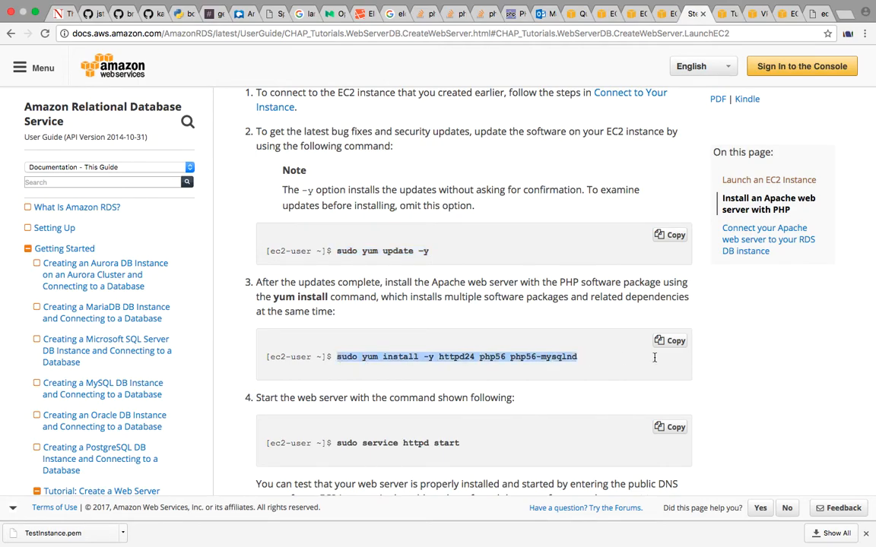
{"action": "key", "text": "ctrl+Right"}
{"action": "key", "text": "ctrl+Right"}
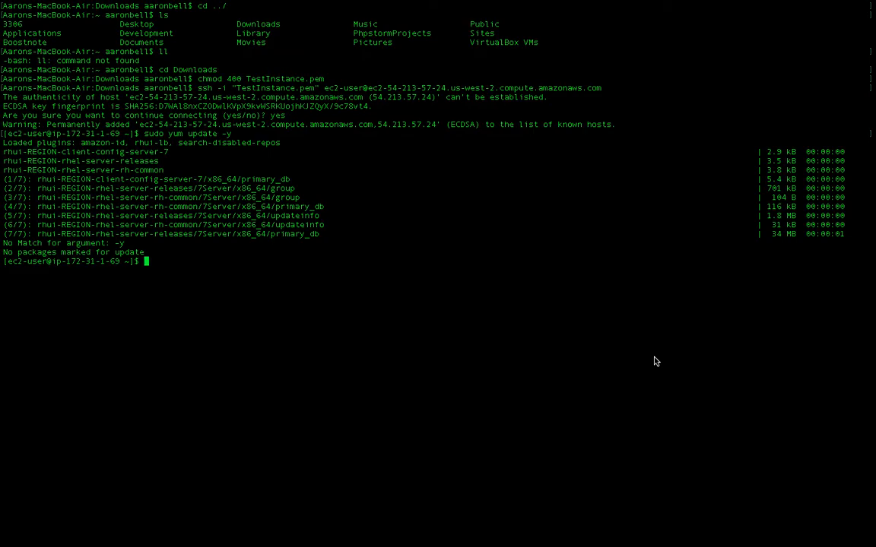
{"action": "key", "text": "super+v"}
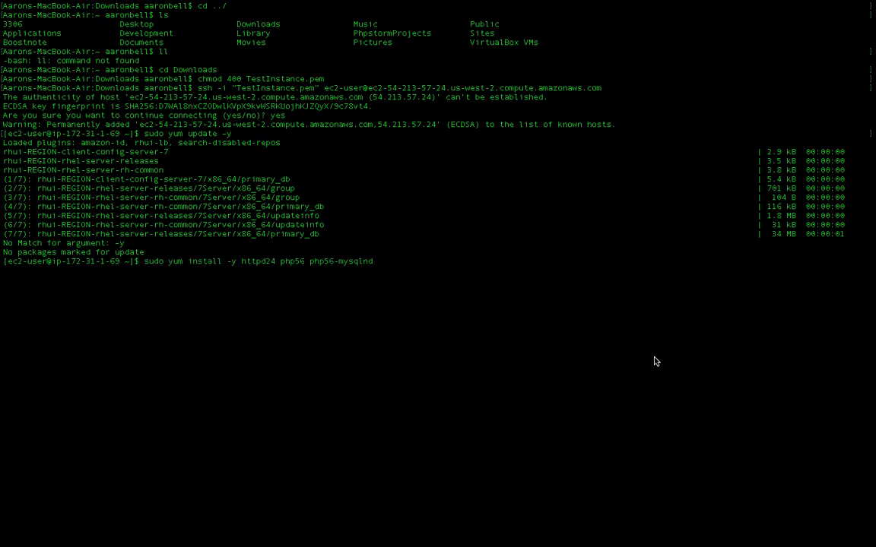
Change httpd24 to httpd in the pasted install command and run it
{"action": "key", "text": "Left"}
{"action": "key", "text": "Left"}
{"action": "key", "text": "Left"}
{"action": "key", "text": "Left"}
{"action": "key", "text": "Left"}
{"action": "key", "text": "Left"}
{"action": "key", "text": "Left"}
{"action": "key", "text": "Left"}
{"action": "key", "text": "Left"}
{"action": "key", "text": "Left"}
{"action": "key", "text": "Left"}
{"action": "key", "text": "Left"}
{"action": "key", "text": "Left"}
{"action": "key", "text": "Left"}
{"action": "key", "text": "Left"}
{"action": "key", "text": "Left"}
{"action": "key", "text": "Left"}
{"action": "key", "text": "Left"}
{"action": "key", "text": "Left"}
{"action": "key", "text": "Left"}
{"action": "key", "text": "BackSpace"}
{"action": "key", "text": "BackSpace"}
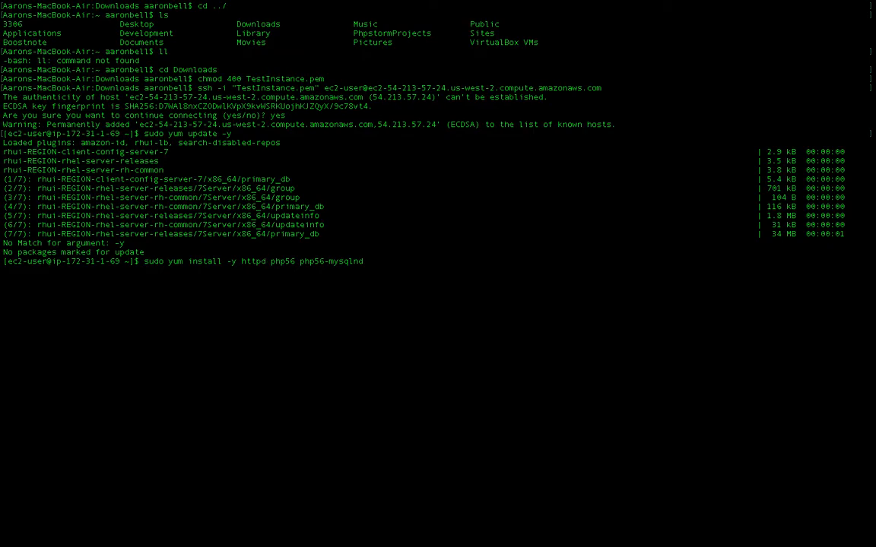
{"action": "key", "text": "Return"}
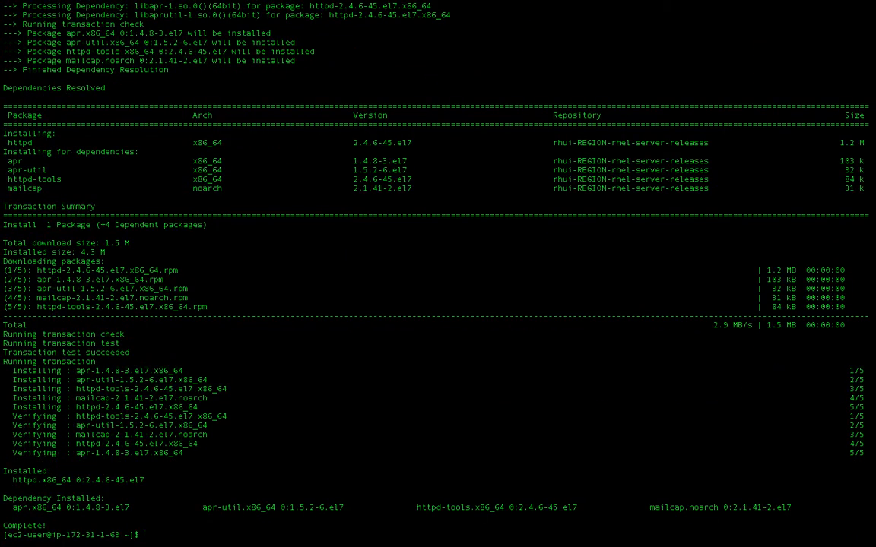
Copy the sudo service httpd start command from the tutorial and run it in the terminal
{"action": "key", "text": "ctrl+Left"}
{"action": "key", "text": "ctrl+Left"}
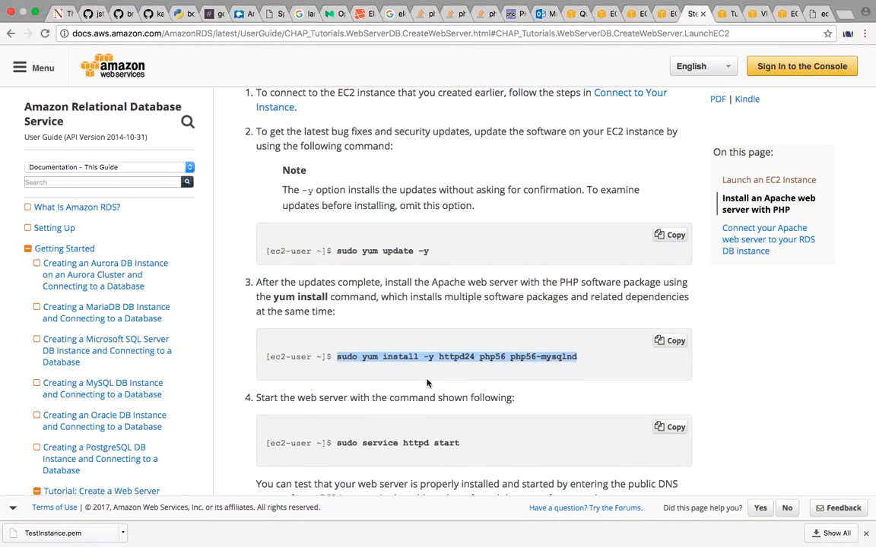
{"action": "scroll", "coordinate": [427, 383], "scroll_direction": "down", "scroll_amount": 4}
{"action": "left_click_drag", "start_coordinate": [433, 297], "coordinate": [335, 292]}
{"action": "key", "text": "super+c"}
{"action": "key", "text": "ctrl+Right"}
{"action": "key", "text": "ctrl+Right"}
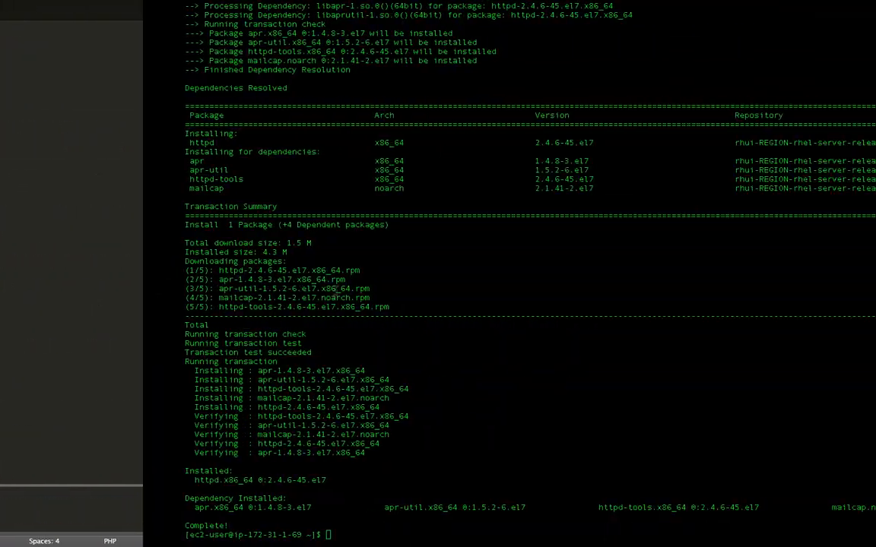
{"action": "key", "text": "super+v"}
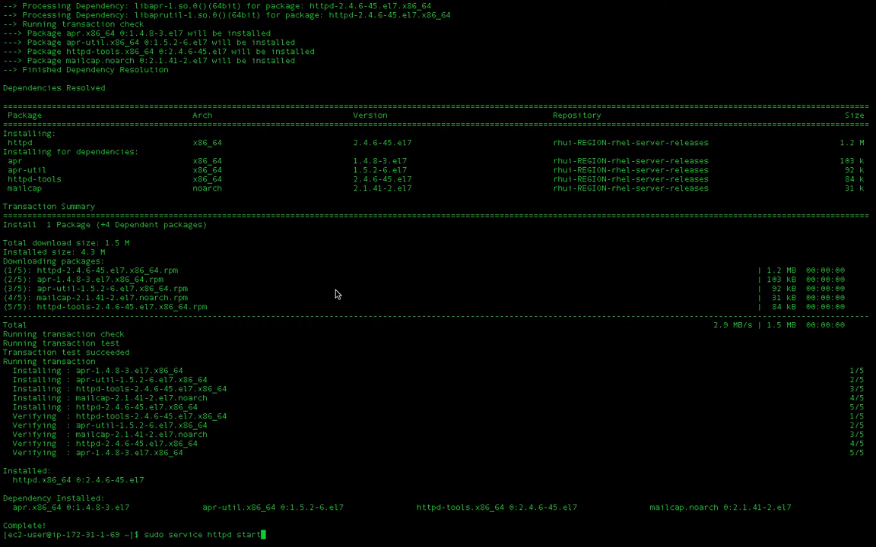
{"action": "key", "text": "Return"}
Copy the sudo groupadd www command from the tutorial's file permissions section and run it in the terminal
{"action": "key", "text": "ctrl+Left"}
{"action": "key", "text": "ctrl+Left"}
{"action": "scroll", "coordinate": [337, 294], "scroll_direction": "down", "scroll_amount": 5}
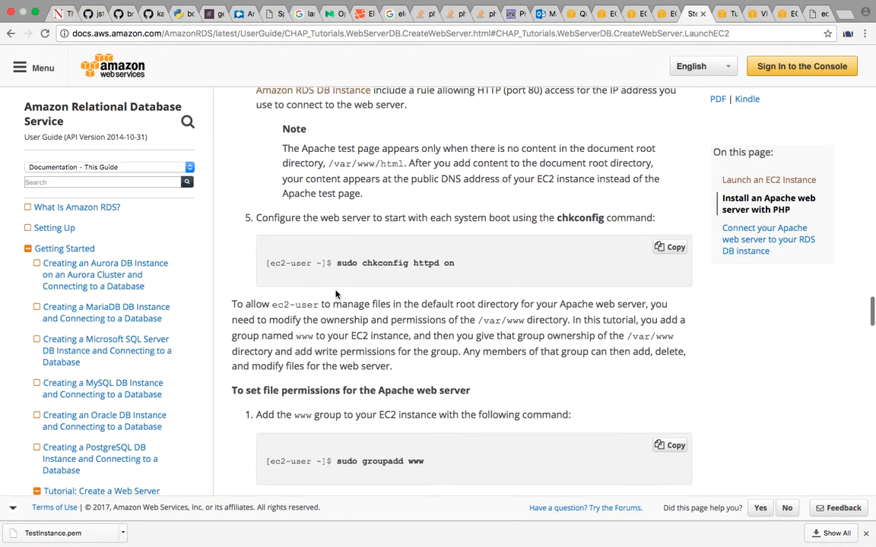
{"action": "scroll", "coordinate": [337, 295], "scroll_direction": "up", "scroll_amount": 2}
{"action": "scroll", "coordinate": [337, 294], "scroll_direction": "down", "scroll_amount": 8}
{"action": "scroll", "coordinate": [337, 294], "scroll_direction": "up", "scroll_amount": 3}
{"action": "scroll", "coordinate": [335, 290], "scroll_direction": "down", "scroll_amount": 1}
{"action": "scroll", "coordinate": [336, 290], "scroll_direction": "up", "scroll_amount": 3}
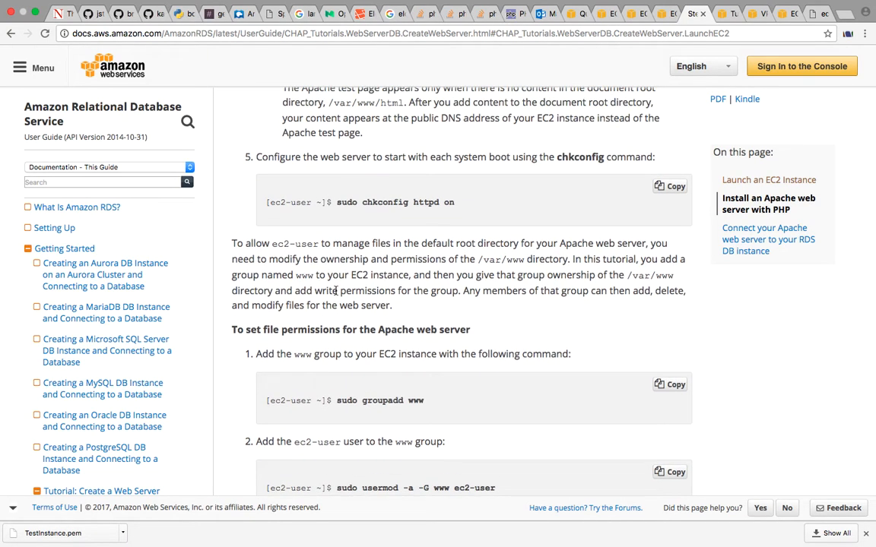
{"action": "scroll", "coordinate": [336, 291], "scroll_direction": "down", "scroll_amount": 2}
{"action": "left_click_drag", "start_coordinate": [335, 289], "coordinate": [432, 282]}
{"action": "key", "text": "super+c"}
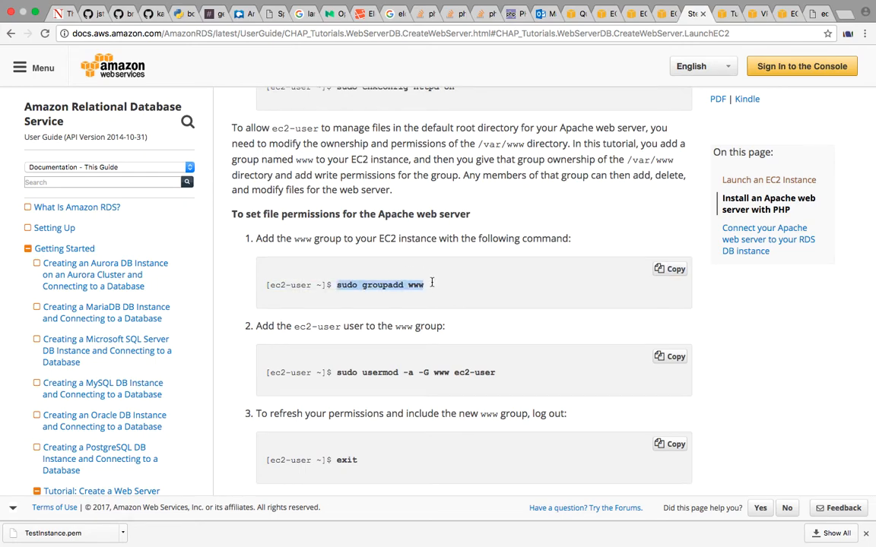
{"action": "scroll", "coordinate": [432, 282], "scroll_direction": "down", "scroll_amount": 2}
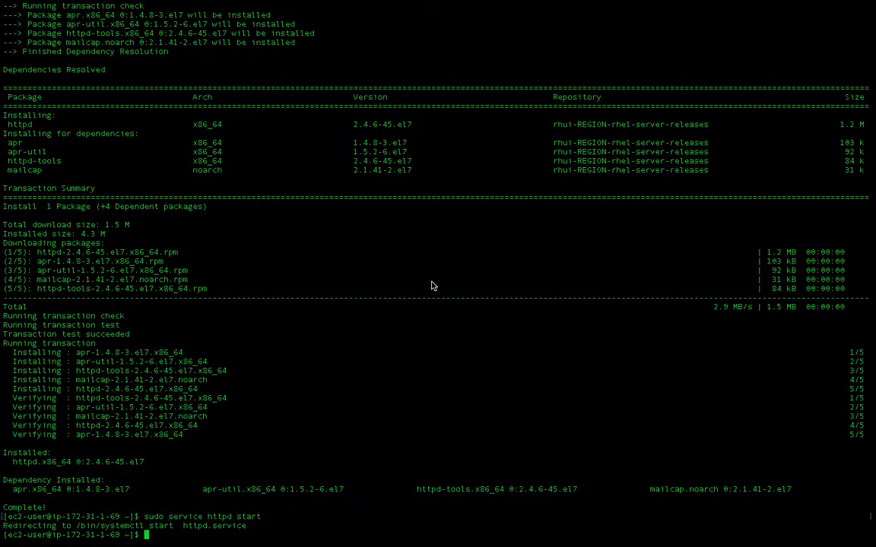
{"action": "key", "text": "super+v"}
{"action": "key", "text": "Return"}
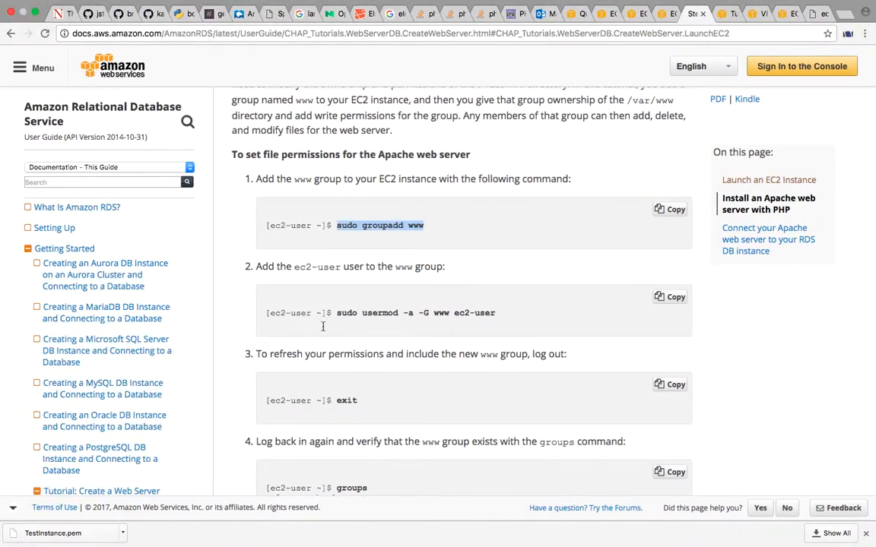
Copy the tutorial's sudo usermod -a -G www ec2-user command and run it in the terminal
{"action": "left_click_drag", "start_coordinate": [336, 313], "coordinate": [504, 313]}
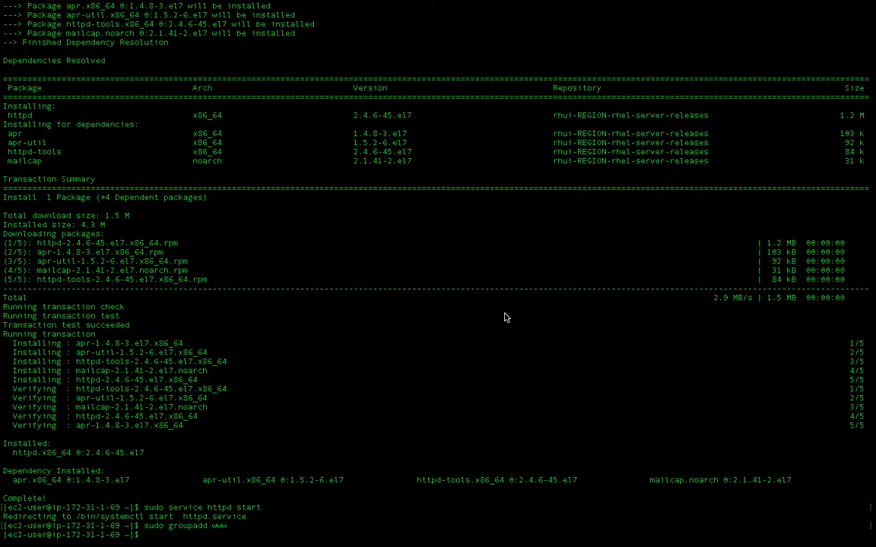
{"action": "type", "text": "sudo usermod -a -G www ec2-user"}
{"action": "key", "text": "Return"}
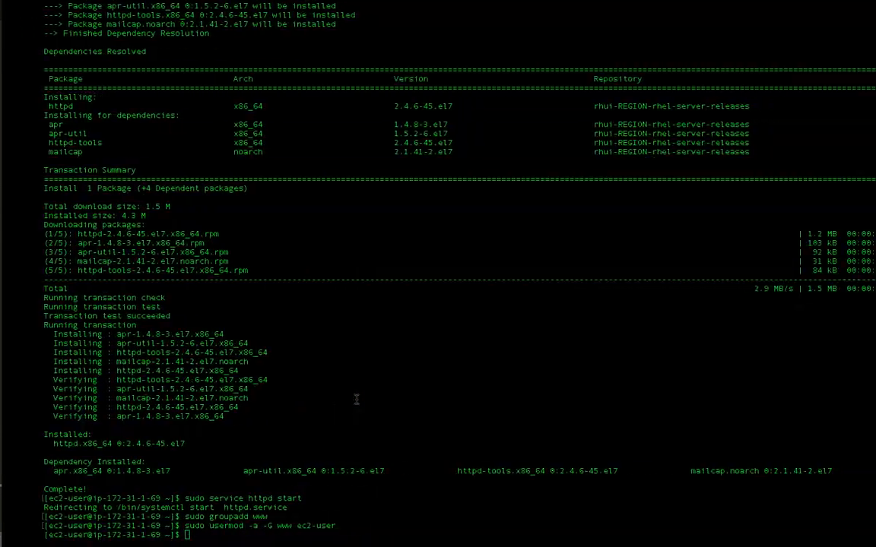
Log out of the instance with exit and reconnect by rerunning the earlier ssh -i "TestInstance.pem" command from the history
{"action": "type", "text": "exit"}
{"action": "key", "text": "Return"}
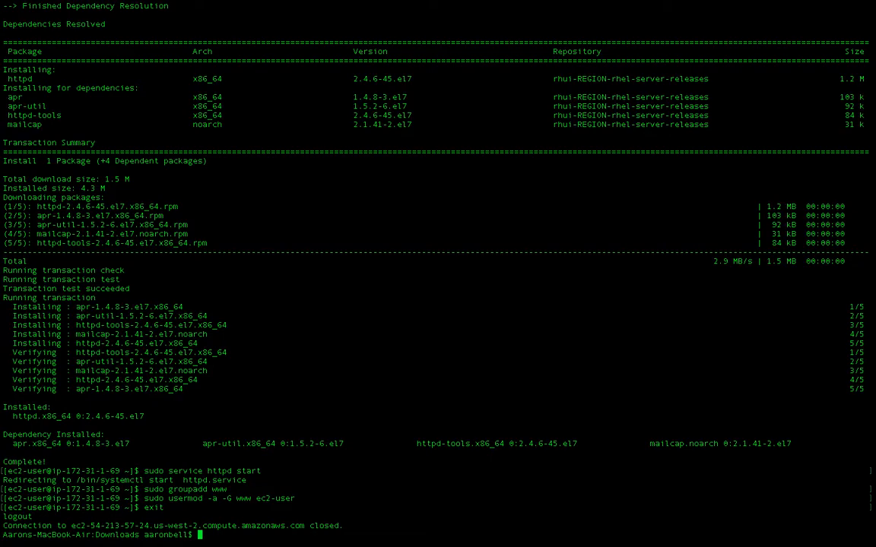
{"action": "key", "text": "Up"}
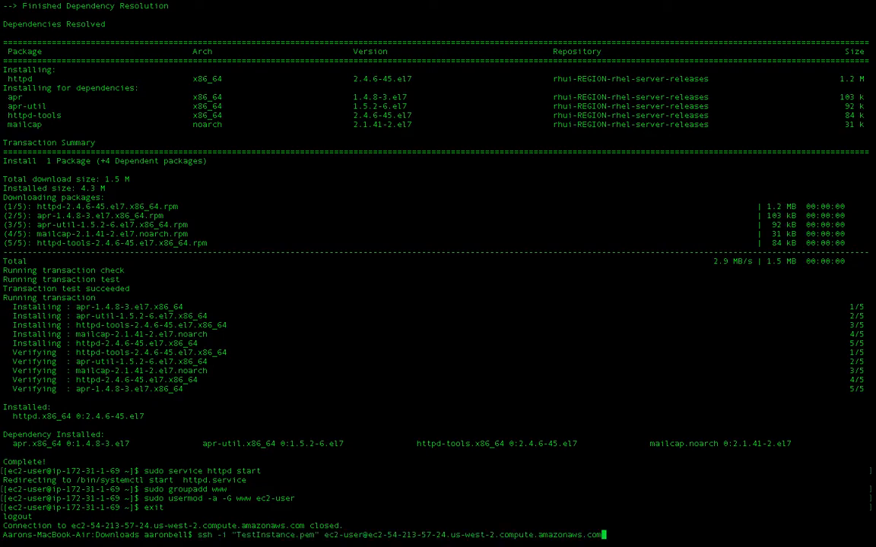
{"action": "key", "text": "Down"}
{"action": "key", "text": "Up"}
{"action": "key", "text": "Up"}
{"action": "key", "text": "Up"}
{"action": "key", "text": "Down"}
{"action": "key", "text": "Down"}
{"action": "key", "text": "Down"}
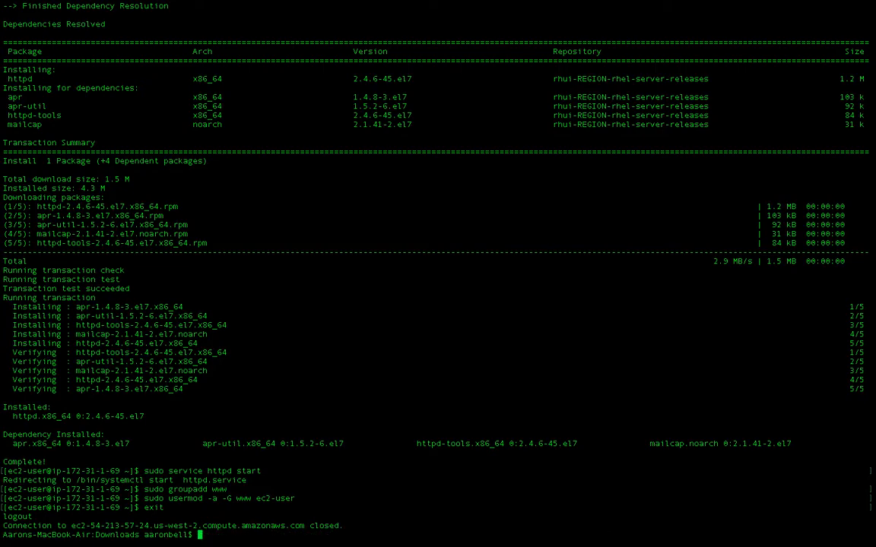
{"action": "key", "text": "Up"}
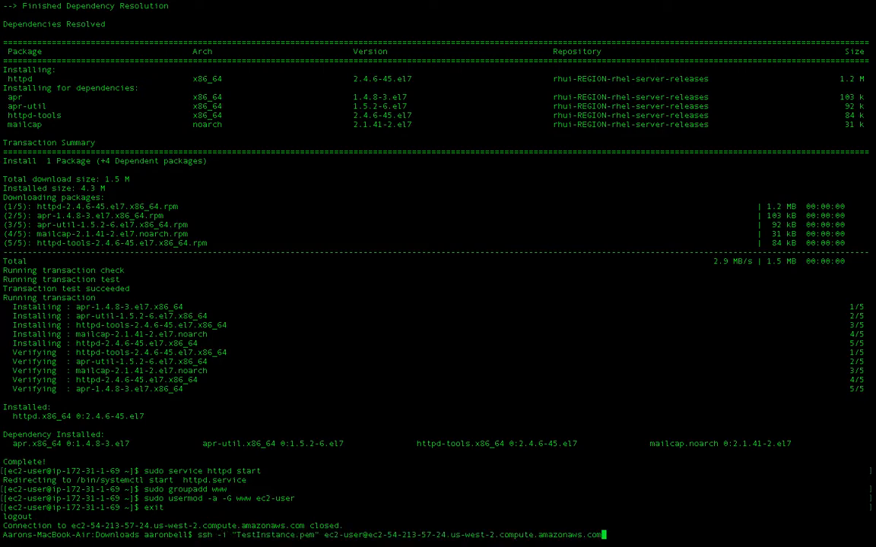
{"action": "key", "text": "Return"}
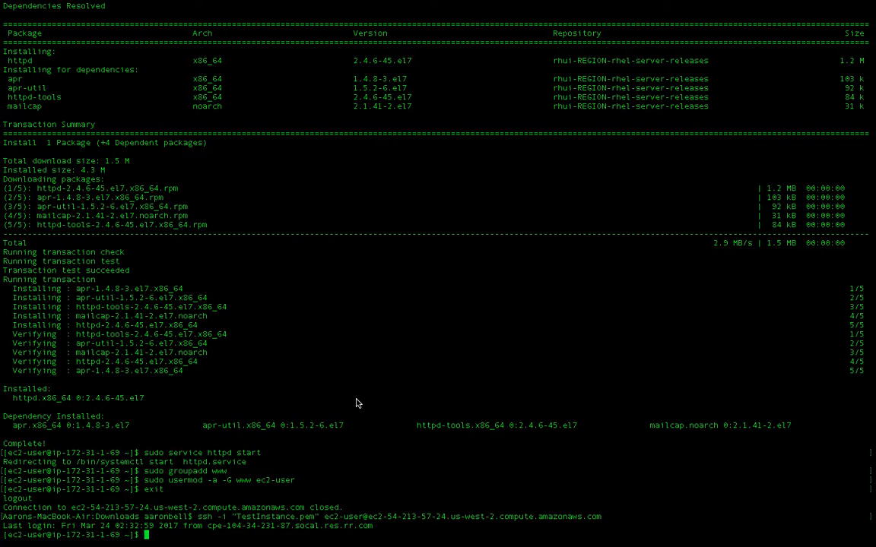
Copy the groups command from the tutorial and run it in the terminal to check the www group membership
{"action": "key", "text": "ctrl+Left"}
{"action": "key", "text": "ctrl+Left"}
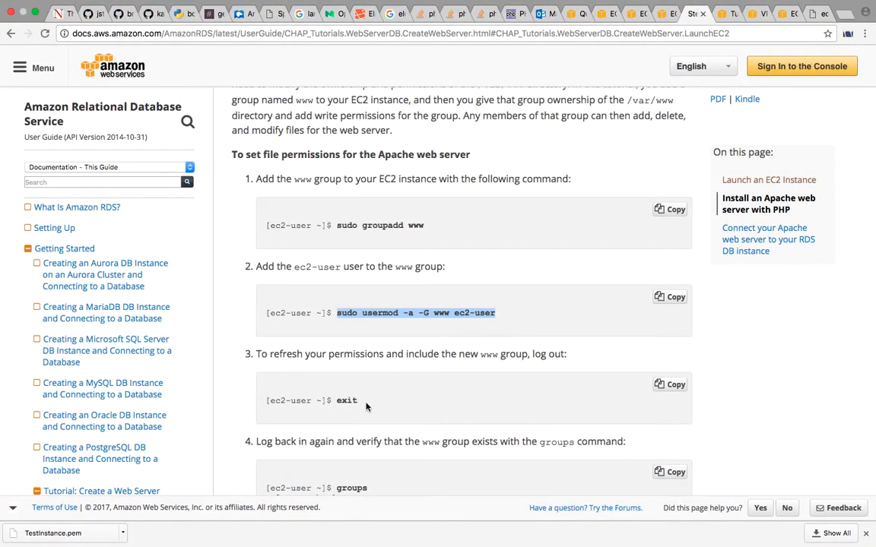
{"action": "scroll", "coordinate": [365, 407], "scroll_direction": "down", "scroll_amount": 3}
{"action": "left_click", "coordinate": [361, 411]}
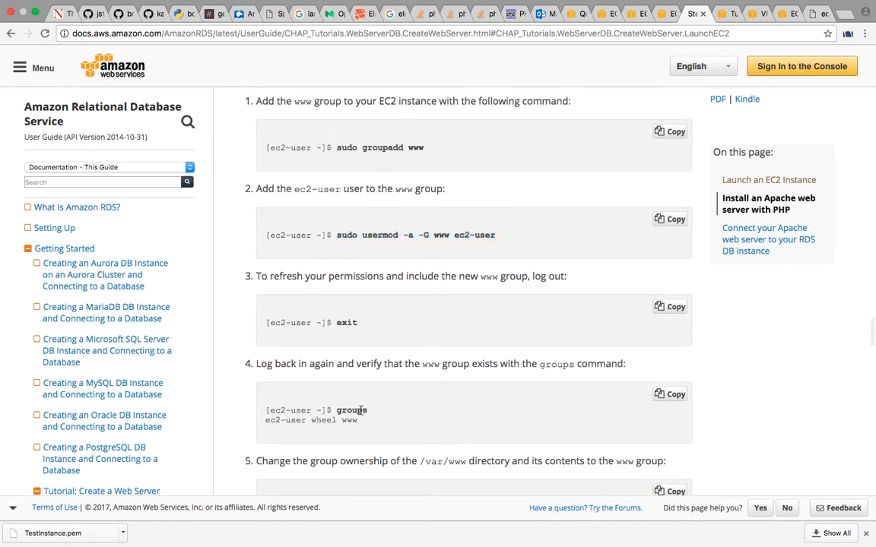
{"action": "scroll", "coordinate": [365, 407], "scroll_direction": "down", "scroll_amount": 3}
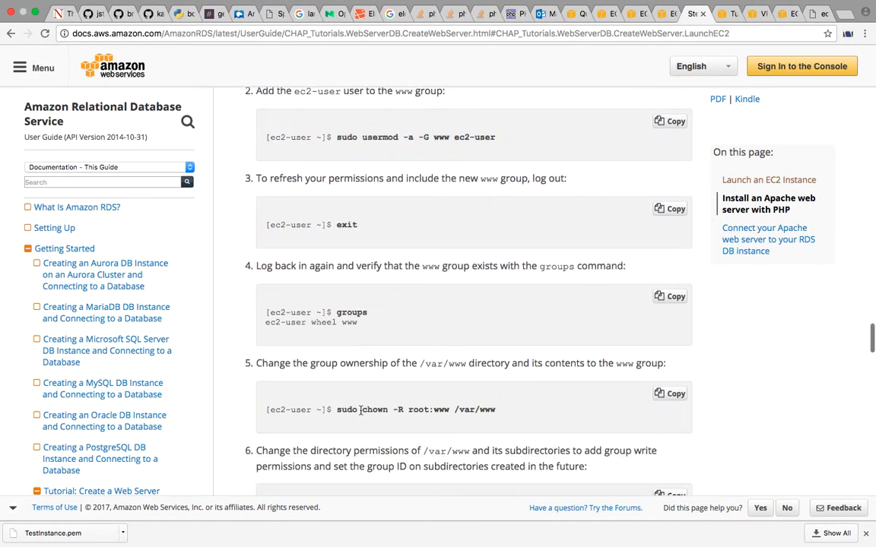
{"action": "double_click", "coordinate": [343, 316]}
{"action": "key", "text": "super+c"}
{"action": "key", "text": "ctrl+Right"}
{"action": "key", "text": "ctrl+Right"}
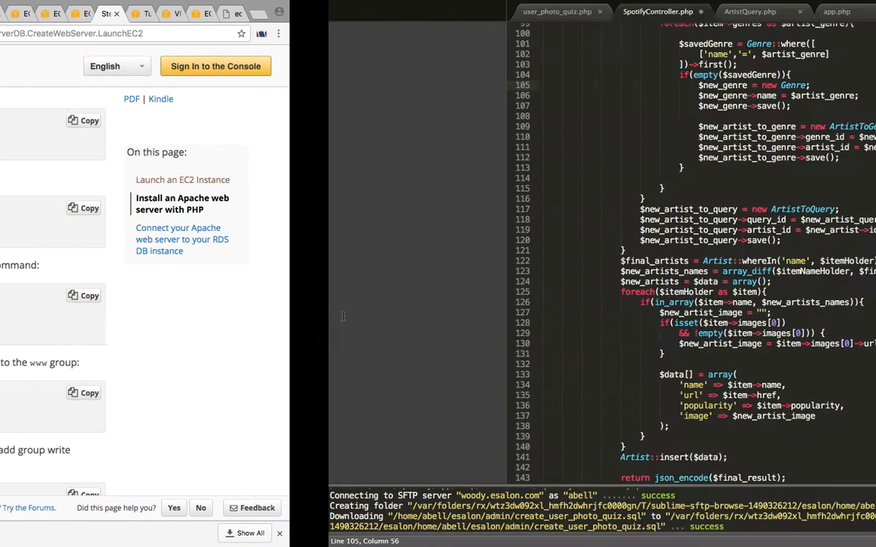
{"action": "key", "text": "super+v"}
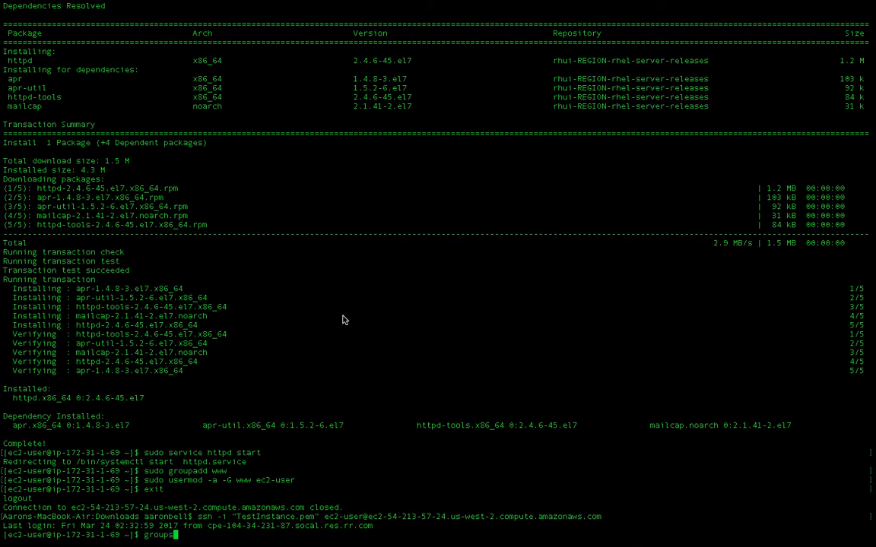
{"action": "key", "text": "Return"}
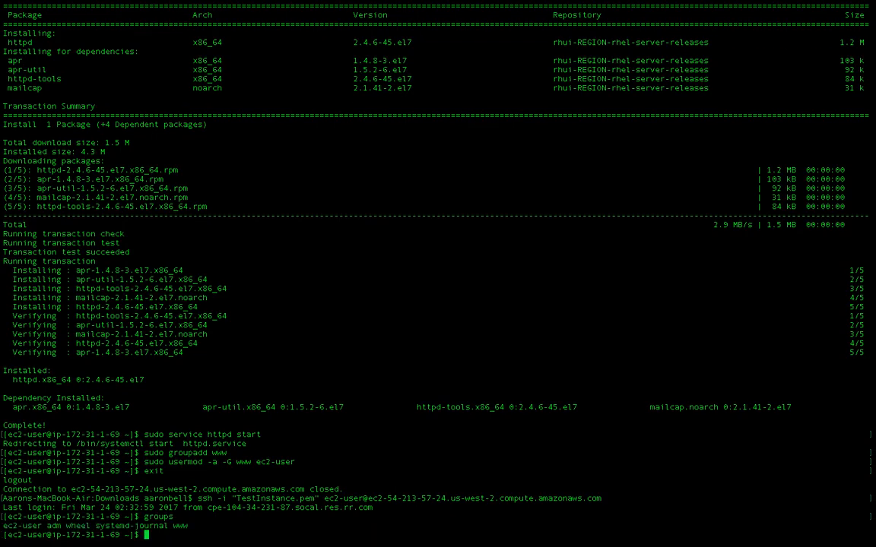
Copy the tutorial's sudo chown -R root:www /var/www command and run it in the terminal
{"action": "key", "text": "ctrl+Left"}
{"action": "key", "text": "ctrl+Left"}
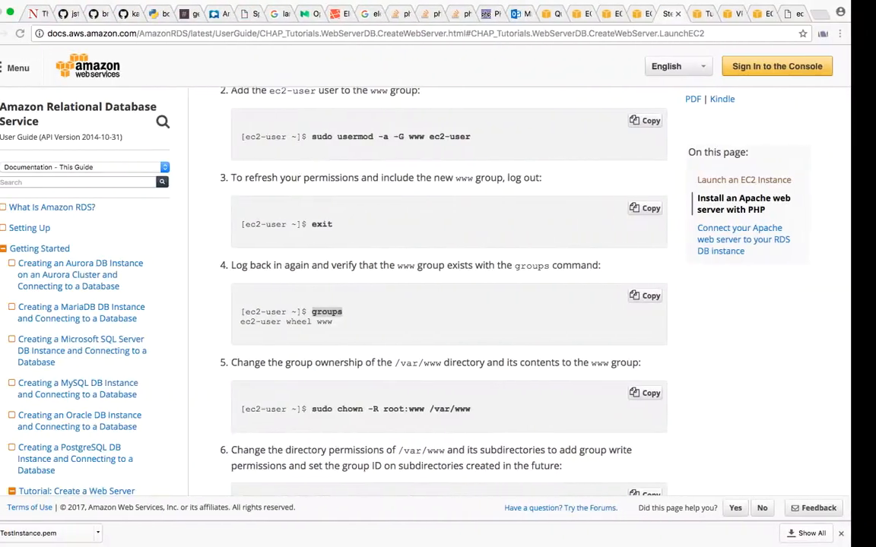
{"action": "scroll", "coordinate": [368, 251], "scroll_direction": "up", "scroll_amount": 3}
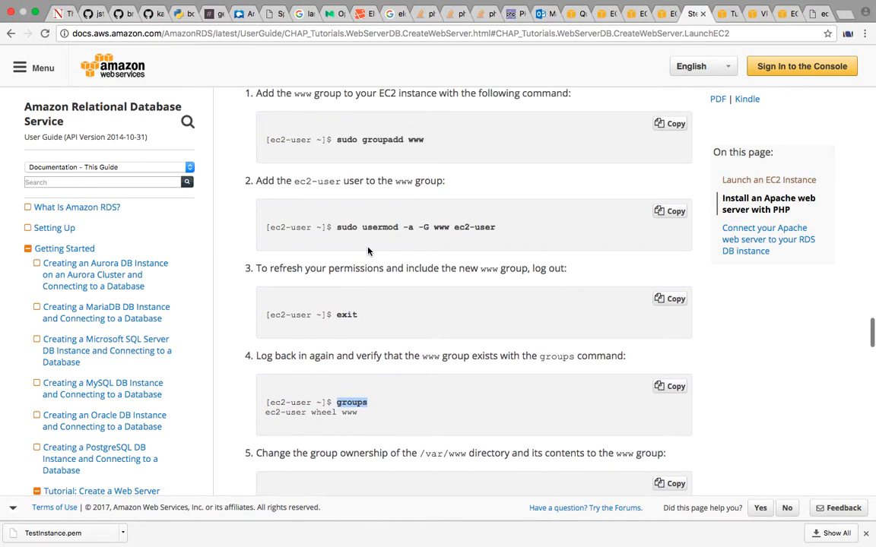
{"action": "scroll", "coordinate": [368, 251], "scroll_direction": "down", "scroll_amount": 5}
{"action": "left_click_drag", "start_coordinate": [337, 354], "coordinate": [521, 352]}
{"action": "key", "text": "super+c"}
{"action": "key", "text": "ctrl+Right"}
{"action": "key", "text": "ctrl+Right"}
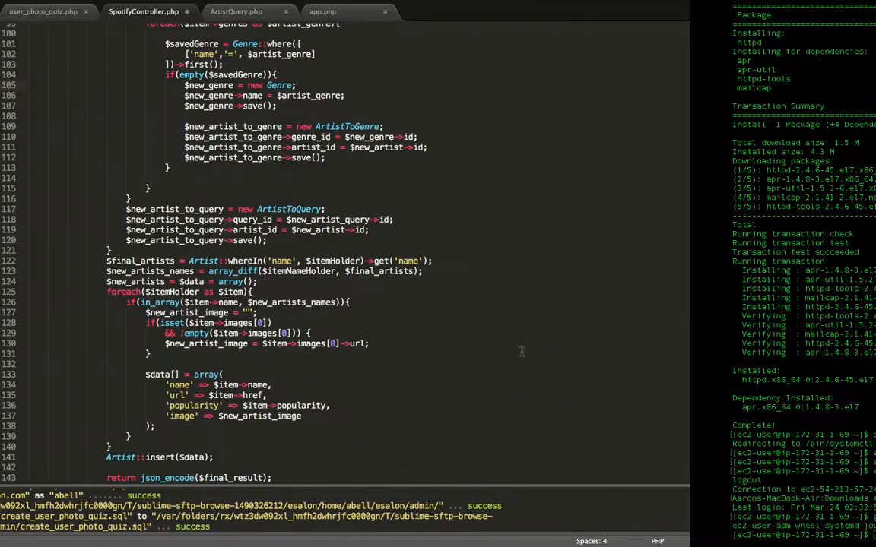
{"action": "key", "text": "super+v"}
{"action": "key", "text": "Return"}
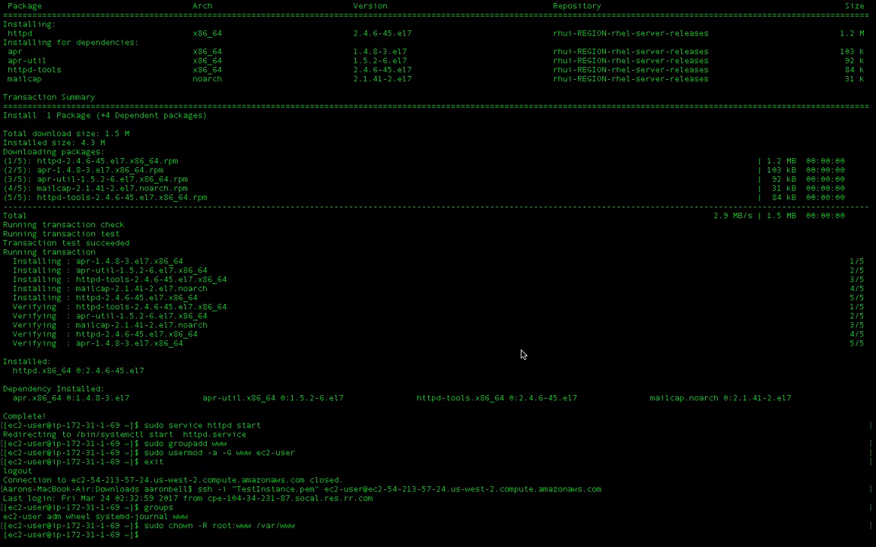
Copy the tutorial's sudo chmod 2775 /var/www command and run it in the terminal
{"action": "key", "text": "ctrl+Left"}
{"action": "key", "text": "ctrl+Left"}
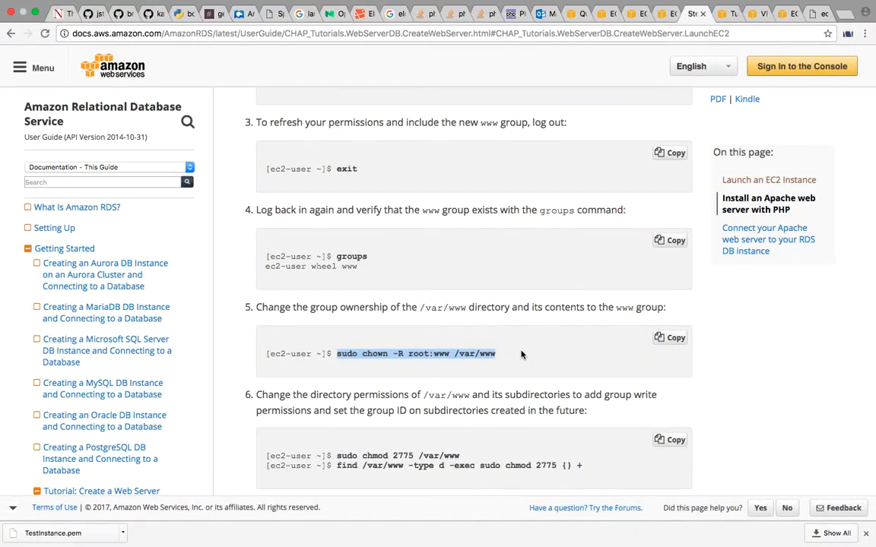
{"action": "scroll", "coordinate": [520, 353], "scroll_direction": "down", "scroll_amount": 3}
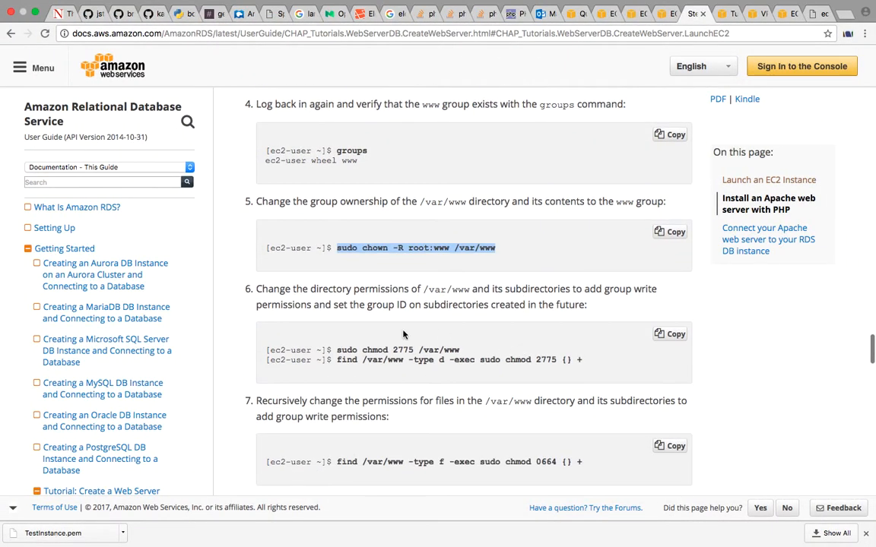
{"action": "left_click_drag", "start_coordinate": [336, 355], "coordinate": [474, 355]}
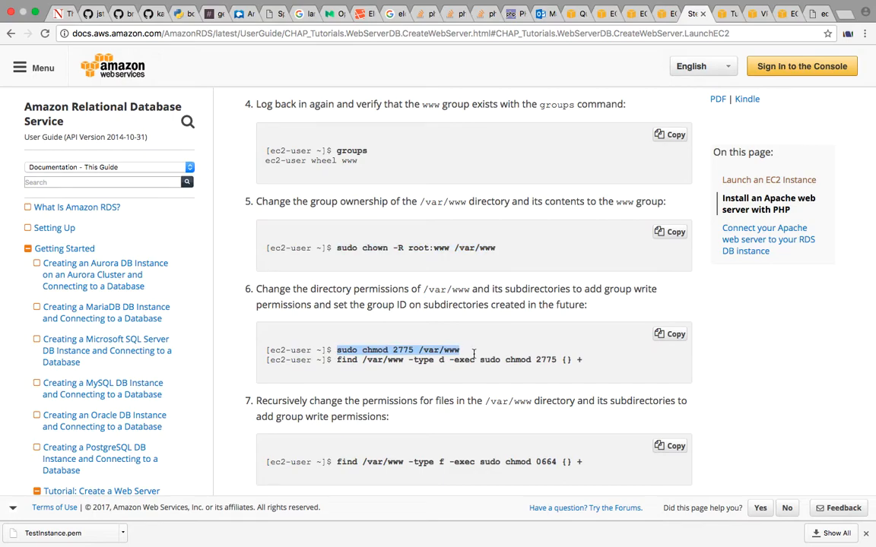
{"action": "key", "text": "ctrl+Right"}
{"action": "key", "text": "ctrl+Right"}
{"action": "key", "text": "super+v"}
{"action": "key", "text": "Return"}
Copy the tutorial's find /var/www -type d -exec sudo chmod 2775 {} + command and run it in the terminal
{"action": "key", "text": "ctrl+Left"}
{"action": "key", "text": "ctrl+Left"}
{"action": "left_click_drag", "start_coordinate": [336, 361], "coordinate": [583, 366]}
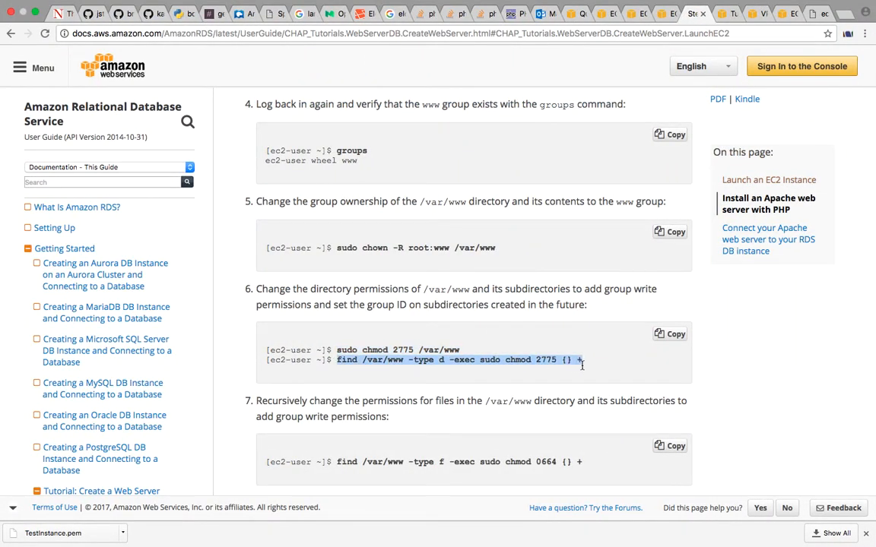
{"action": "key", "text": "super+c"}
{"action": "key", "text": "ctrl+Right"}
{"action": "key", "text": "ctrl+Right"}
{"action": "key", "text": "super+v"}
{"action": "key", "text": "Return"}
Copy the tutorial's find /var/www -type f -exec sudo chmod 0664 {} + command and run it in the terminal
{"action": "key", "text": "ctrl+Left"}
{"action": "key", "text": "ctrl+Left"}
{"action": "scroll", "coordinate": [579, 366], "scroll_direction": "down", "scroll_amount": 5}
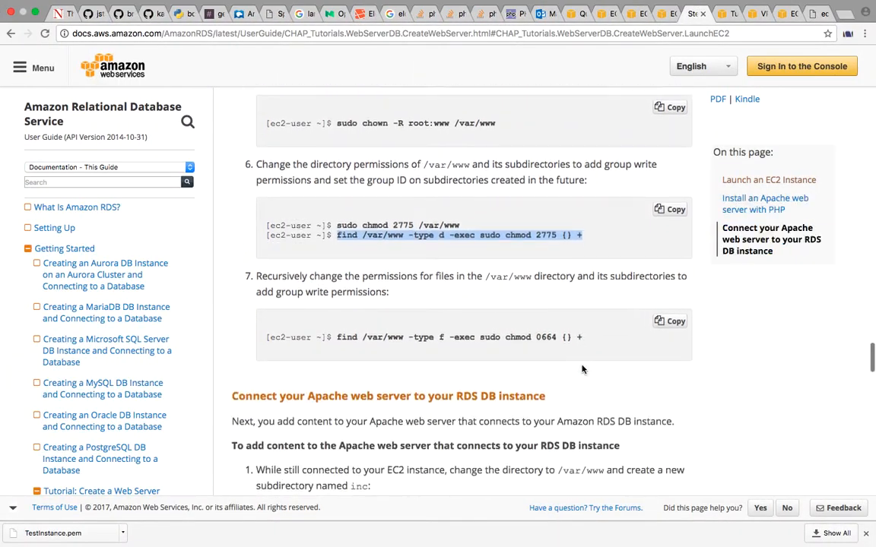
{"action": "left_click_drag", "start_coordinate": [336, 297], "coordinate": [593, 295]}
{"action": "key", "text": "super+c"}
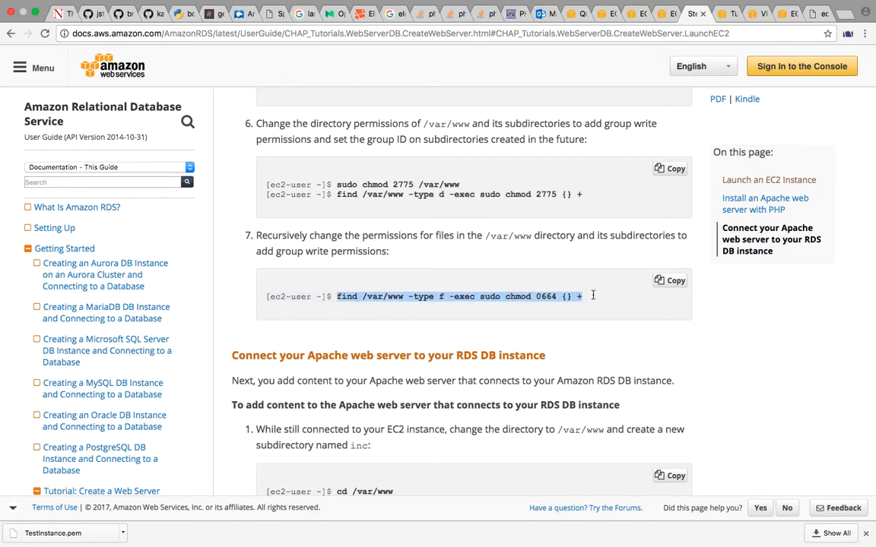
{"action": "key", "text": "ctrl+Right"}
{"action": "key", "text": "ctrl+Right"}
{"action": "key", "text": "super+v"}
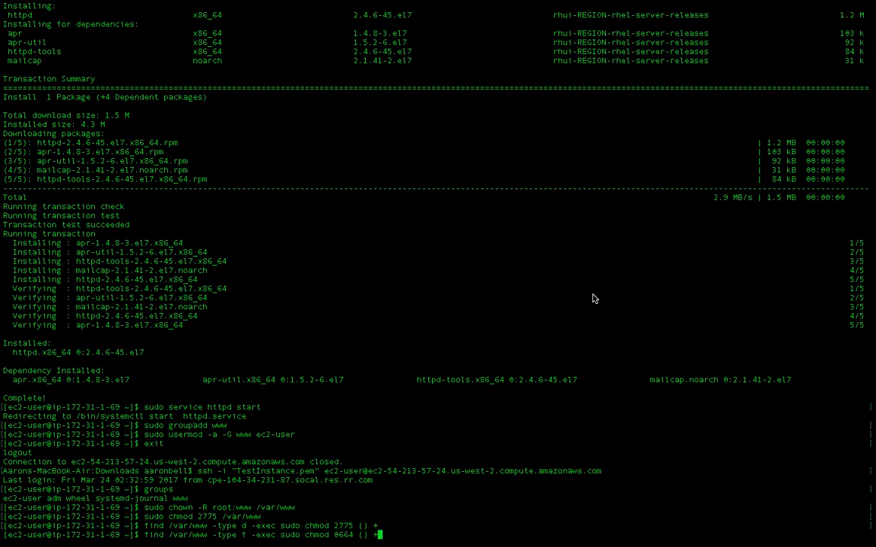
{"action": "key", "text": "Return"}
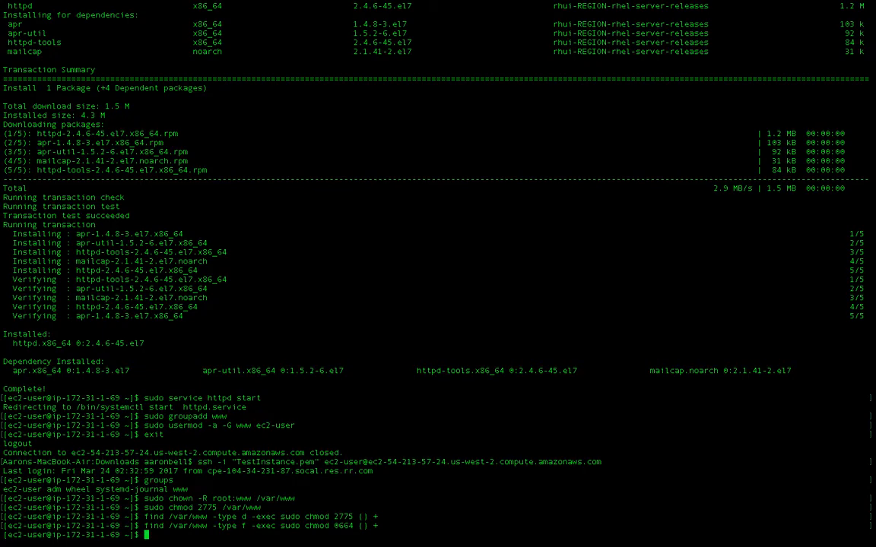
Review the tutorial section on connecting the Apache web server to the RDS DB instance
{"action": "key", "text": "ctrl+Left"}
{"action": "key", "text": "ctrl+Left"}
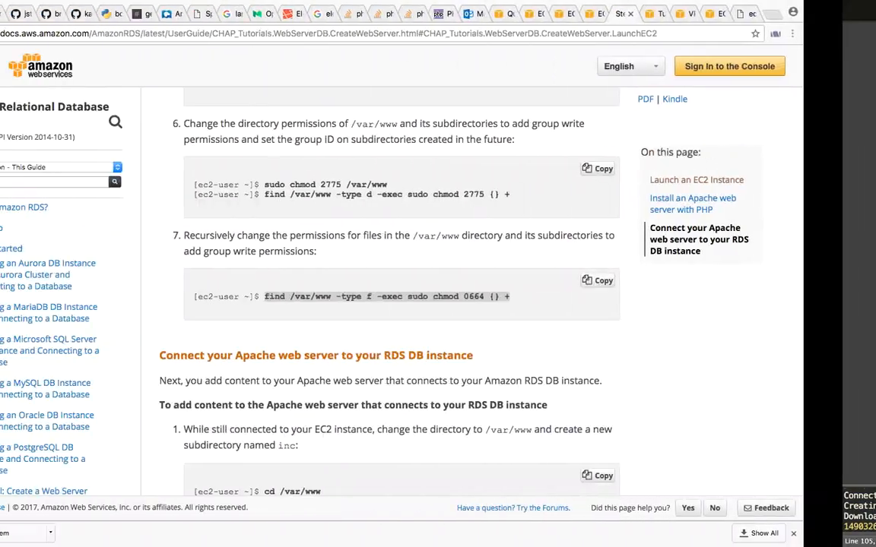
{"action": "scroll", "coordinate": [594, 299], "scroll_direction": "down", "scroll_amount": 1}
{"action": "scroll", "coordinate": [593, 298], "scroll_direction": "down", "scroll_amount": 5}
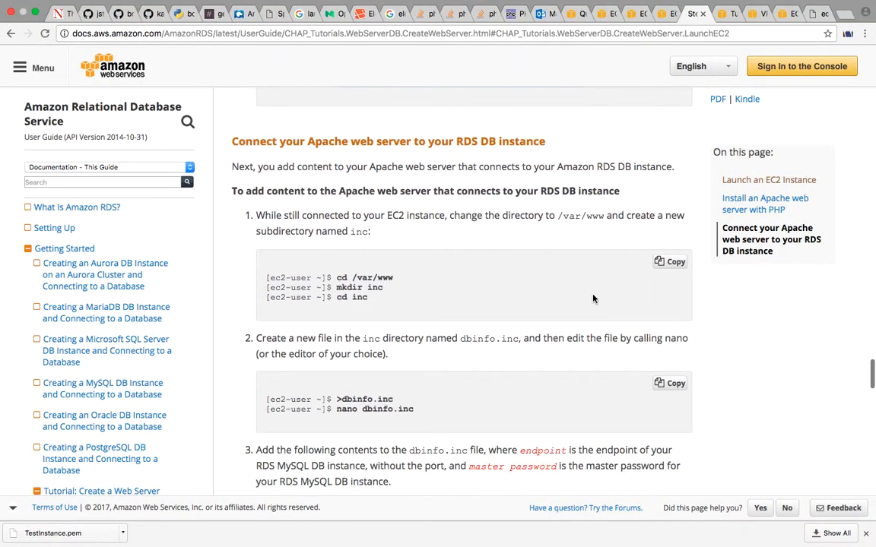
{"action": "scroll", "coordinate": [593, 299], "scroll_direction": "down", "scroll_amount": 8}
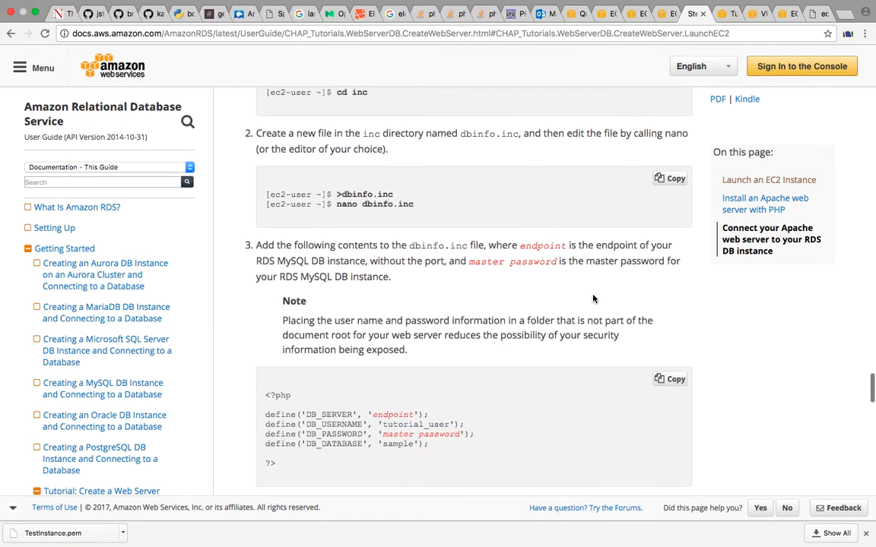
{"action": "scroll", "coordinate": [593, 299], "scroll_direction": "up", "scroll_amount": 2}
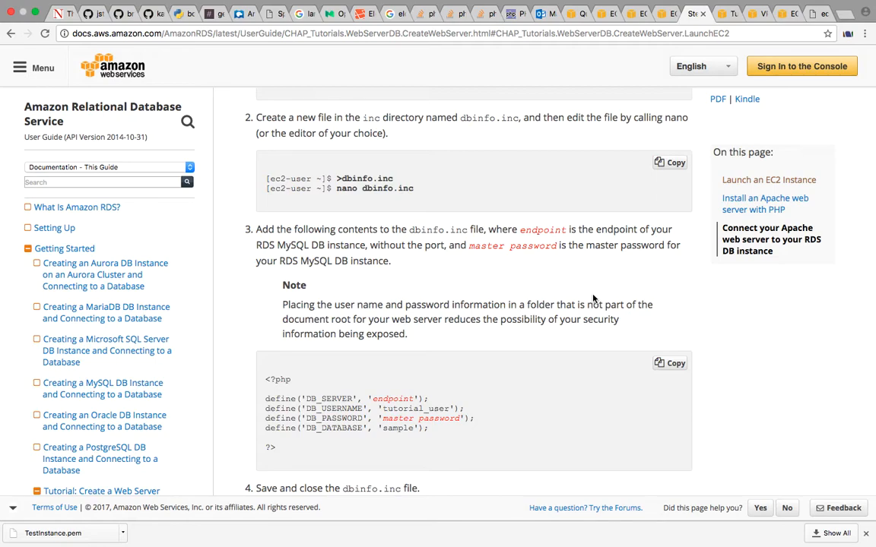
Change the terminal's working directory on the instance to /var/www/html
{"action": "key", "text": "ctrl+Right"}
{"action": "key", "text": "ctrl+Right"}
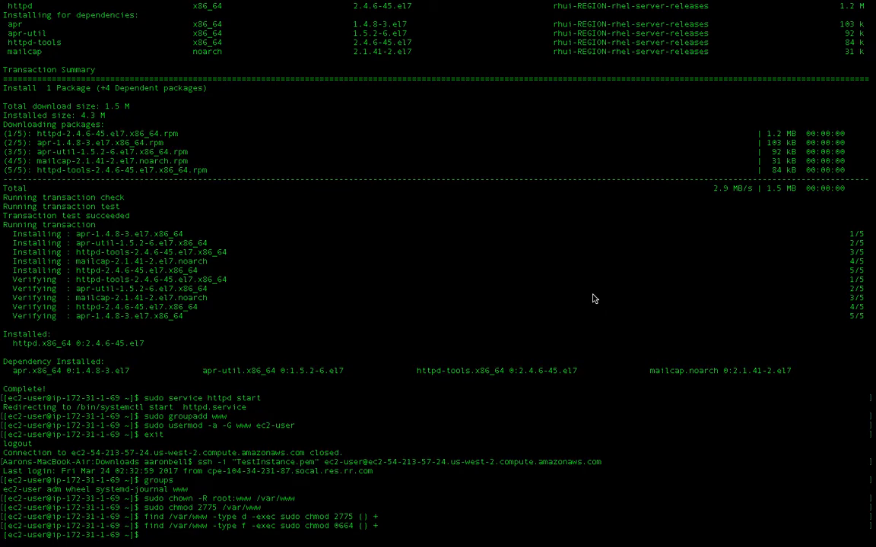
{"action": "type", "text": "cd /"}
{"action": "key", "text": "BackSpace"}
{"action": "key", "text": "BackSpace"}
{"action": "key", "text": "BackSpace"}
{"action": "key", "text": "BackSpace"}
{"action": "key", "text": "BackSpace"}
{"action": "type", "text": "cd /var/www/html"}
{"action": "key", "text": "Return"}
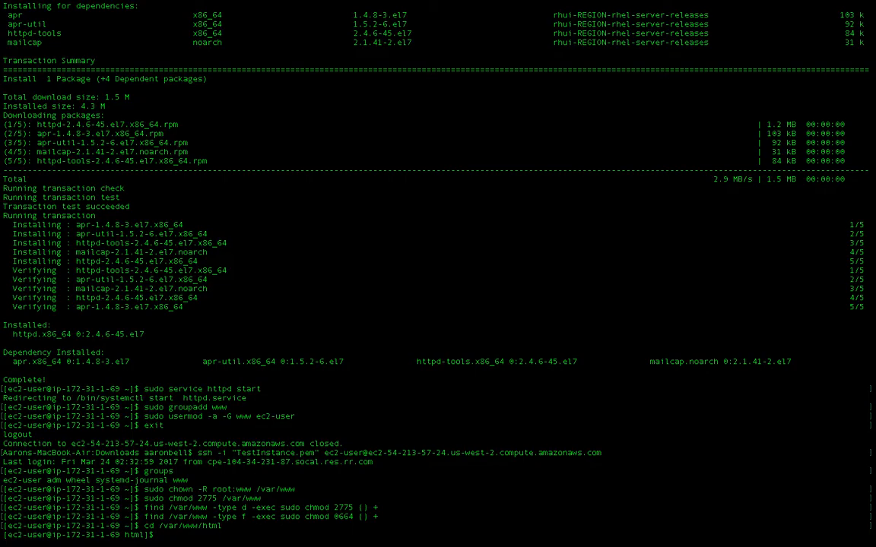
Find the EC2 console page showing the Connect To Your Instance details for TestInstance
{"action": "key", "text": "ctrl+Left"}
{"action": "key", "text": "ctrl+Left"}
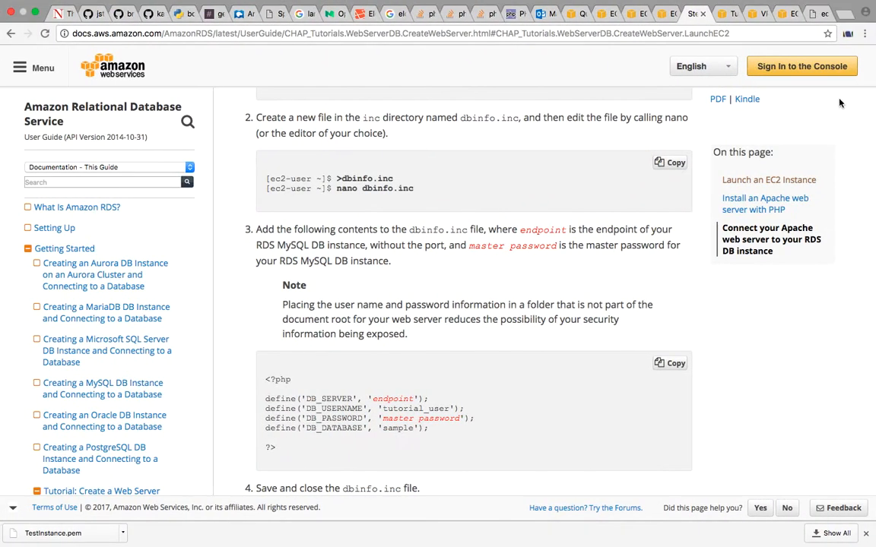
{"action": "scroll", "coordinate": [556, 379], "scroll_direction": "up", "scroll_amount": 2}
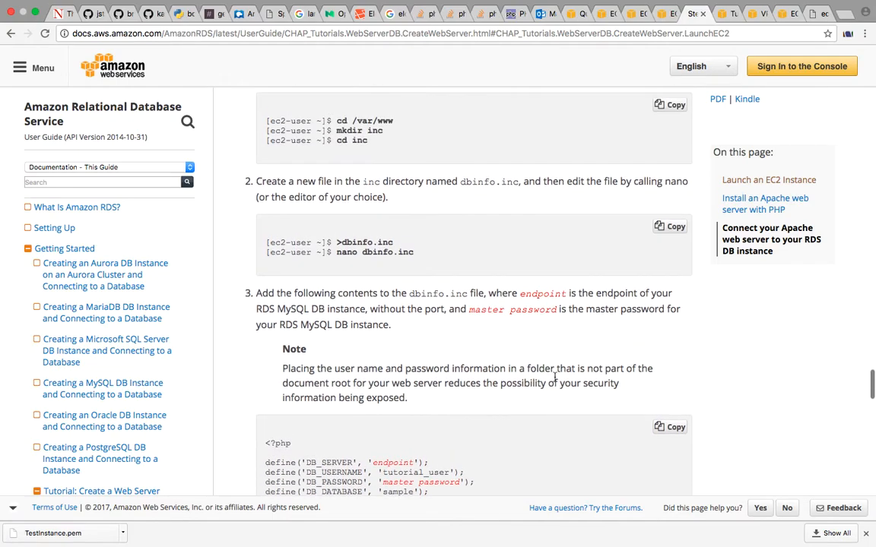
{"action": "scroll", "coordinate": [556, 379], "scroll_direction": "down", "scroll_amount": 8}
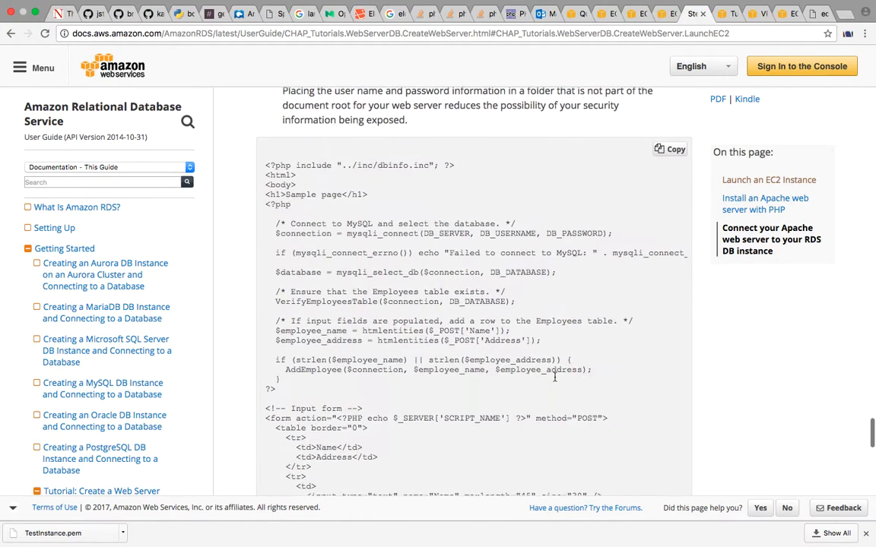
{"action": "left_click", "coordinate": [661, 17]}
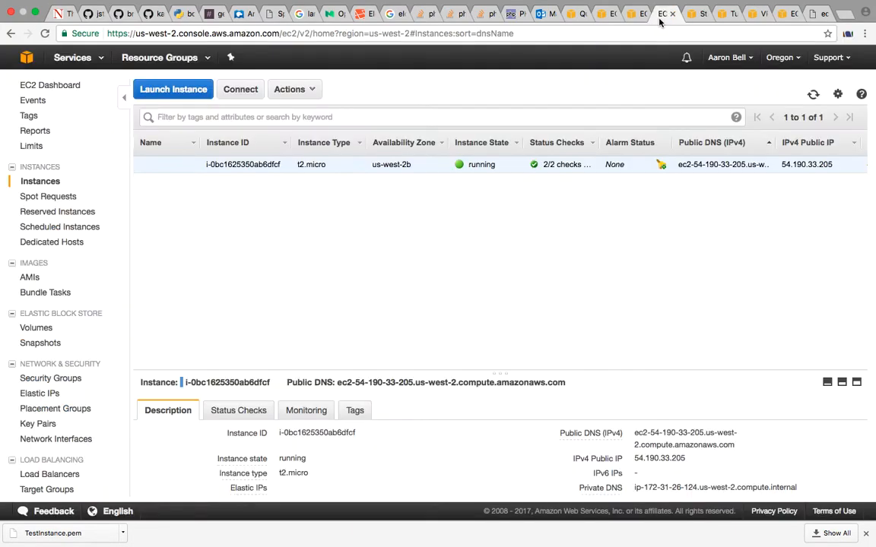
{"action": "left_click", "coordinate": [641, 16]}
{"action": "left_click", "coordinate": [602, 14]}
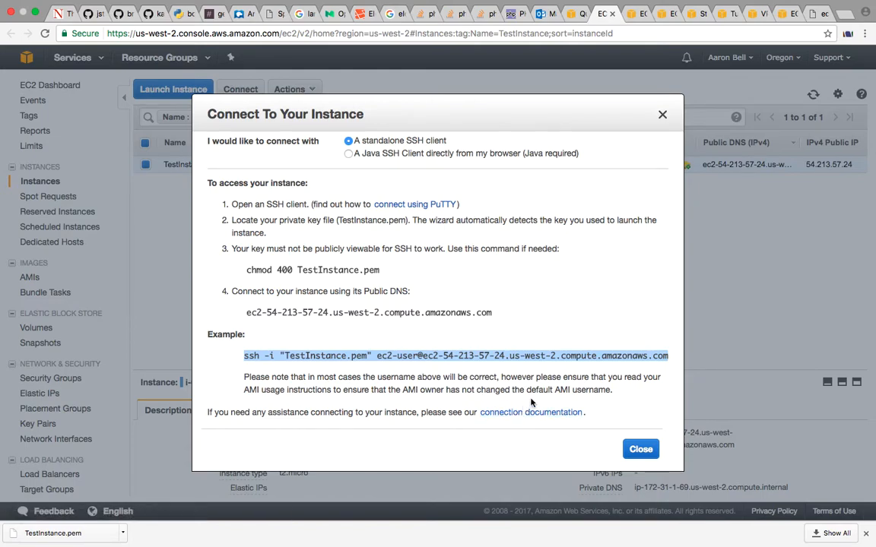
Copy the host name ec2-54-213-57-24.us-west-2.compute.amazonaws.com from the example ssh command and open it in a new browser tab
{"action": "left_click", "coordinate": [427, 355]}
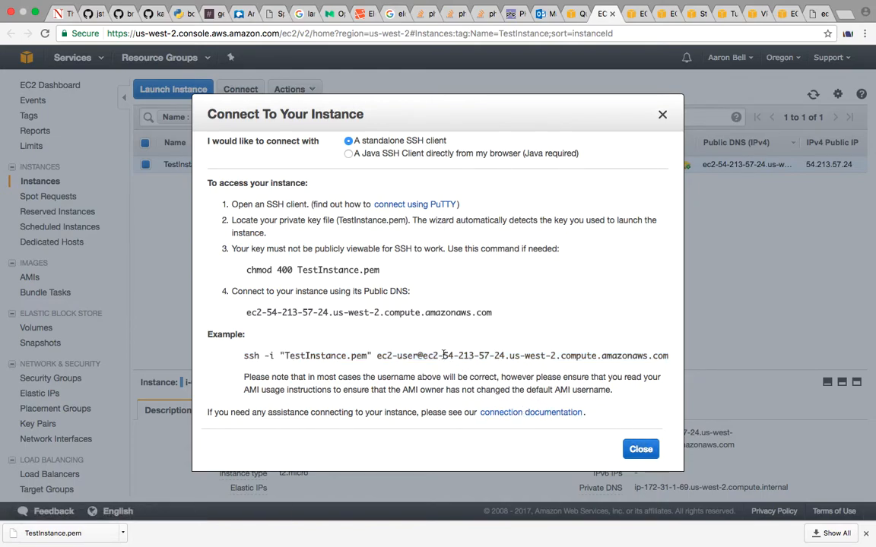
{"action": "left_click_drag", "start_coordinate": [424, 355], "coordinate": [586, 351]}
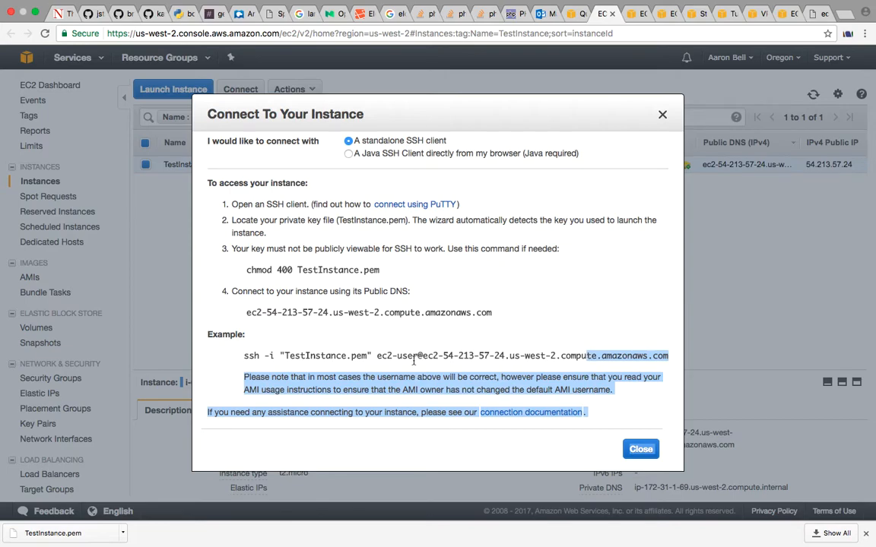
{"action": "left_click", "coordinate": [426, 356]}
{"action": "left_click_drag", "start_coordinate": [424, 356], "coordinate": [669, 355]}
{"action": "key", "text": "super+c"}
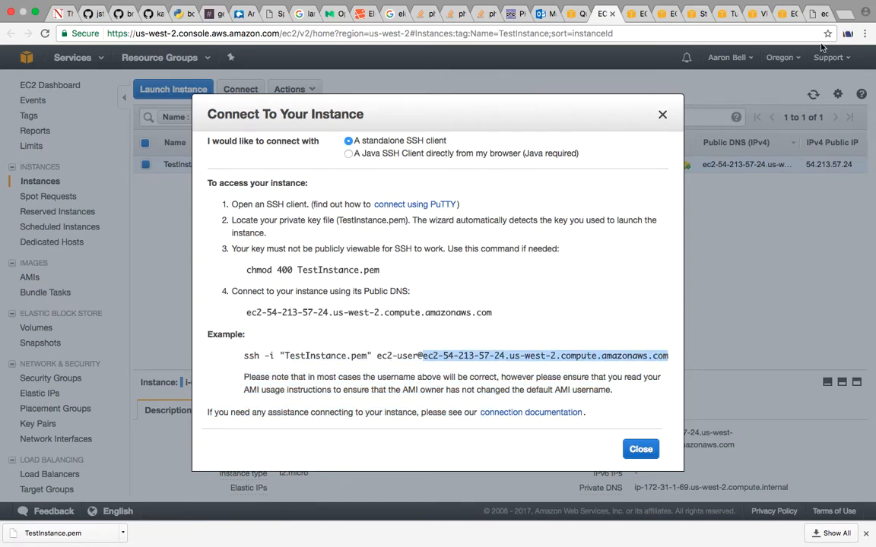
{"action": "left_click", "coordinate": [844, 16]}
{"action": "key", "text": "super+v"}
{"action": "key", "text": "Return"}
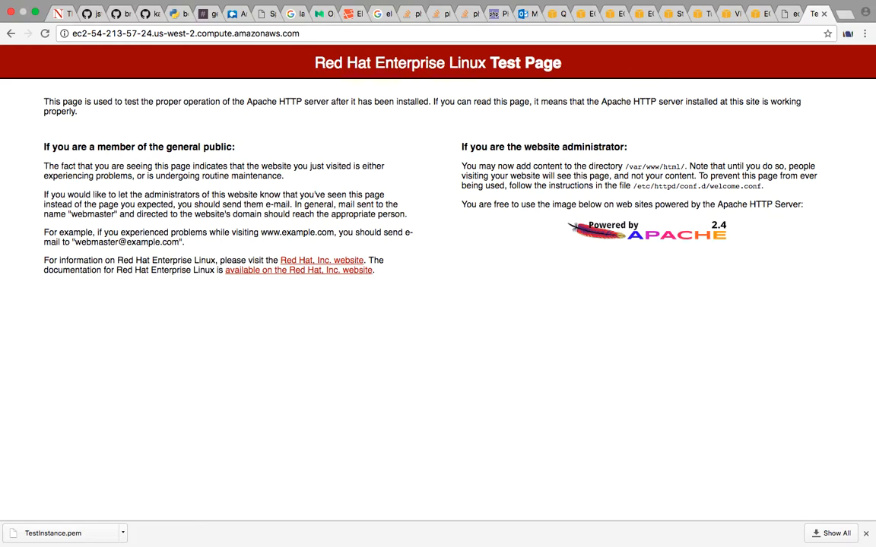
Return to the terminal and create an empty index.html file in /var/www/html with touch
{"action": "key", "text": "ctrl+Left"}
{"action": "key", "text": "ctrl+Right"}
{"action": "key", "text": "ctrl+Right"}
{"action": "key", "text": "ctrl+Right"}
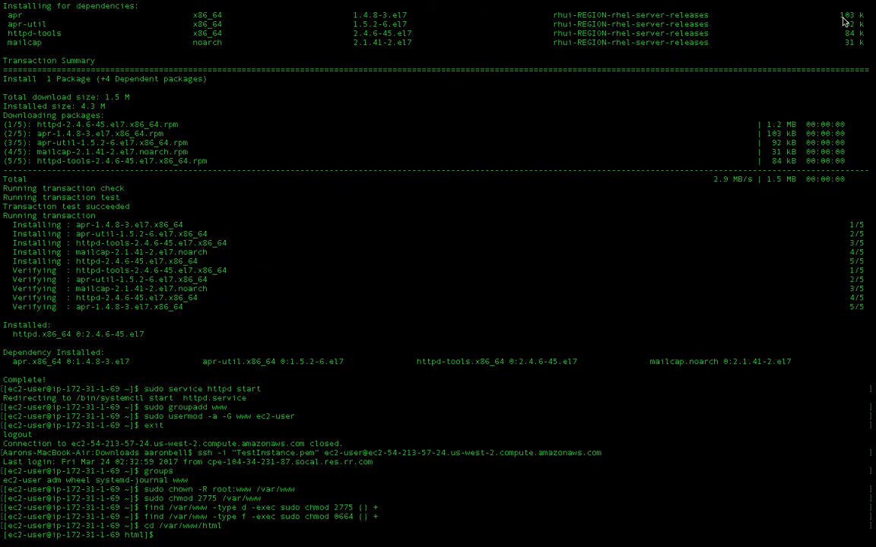
{"action": "type", "text": "touch inde"}
{"action": "type", "text": "x.html"}
{"action": "key", "text": "Return"}
Open index.html in the vi editor from /var/www/html
{"action": "type", "text": "vi "}
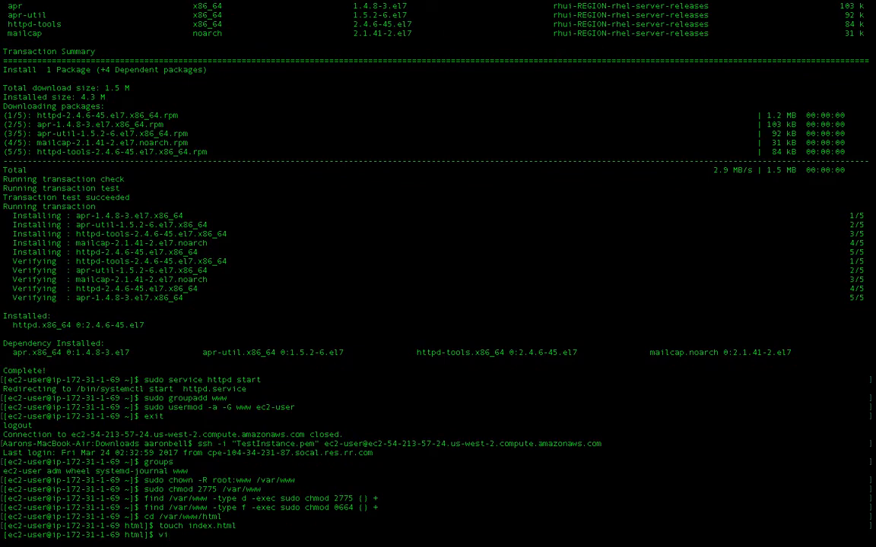
{"action": "type", "text": "index.html"}
{"action": "key", "text": "Return"}
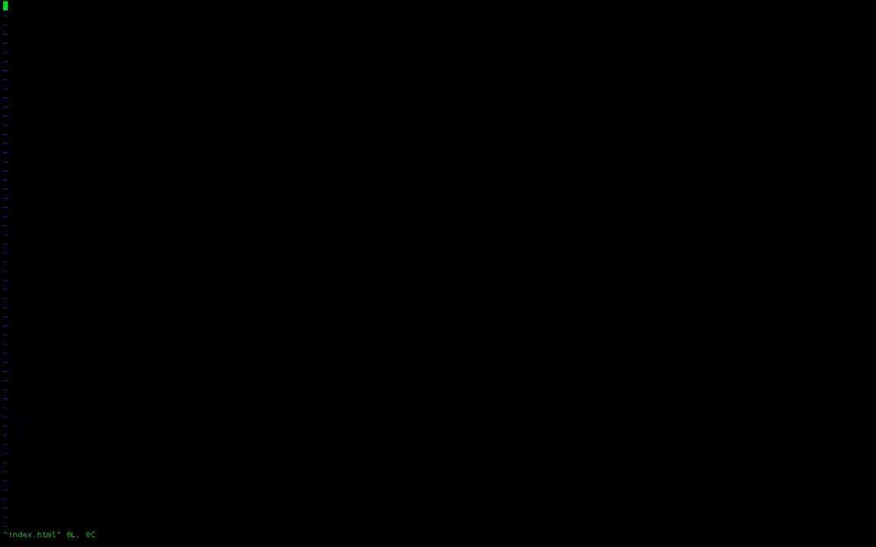
Enter opening and closing html tags in index.html with a blank line between them
{"action": "key", "text": "i"}
{"action": "type", "text": "<html>"}
{"action": "key", "text": "Return"}
{"action": "key", "text": "Return"}
{"action": "type", "text": "</html>"}
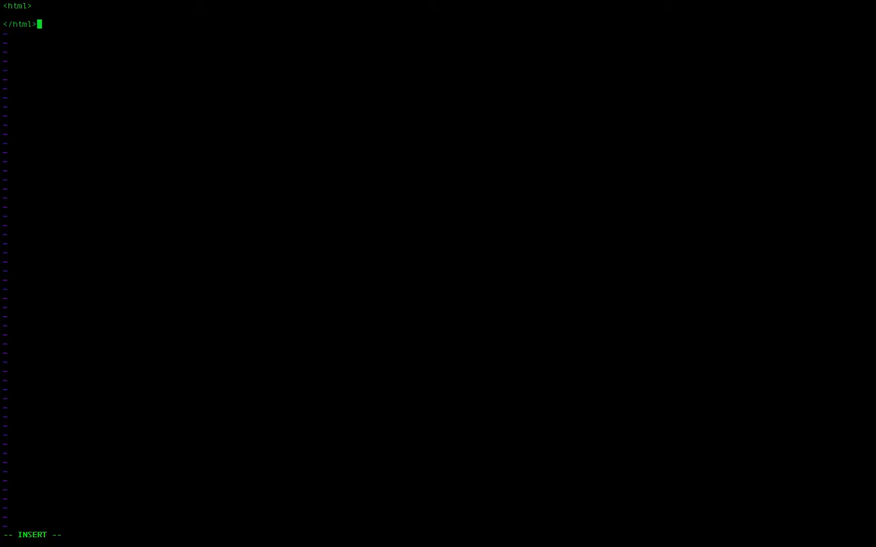
Add an indented, empty head element with opening and closing tags inside the html element
{"action": "key", "text": "Up"}
{"action": "type", "text": "<"}
{"action": "key", "text": "BackSpace"}
{"action": "type", "text": "<bead>"}
{"action": "key", "text": "Return"}
{"action": "type", "text": "</head>"}
{"action": "key", "text": "Return"}
Add a body element below the head, containing the indented text Test
{"action": "type", "text": "<bod"}
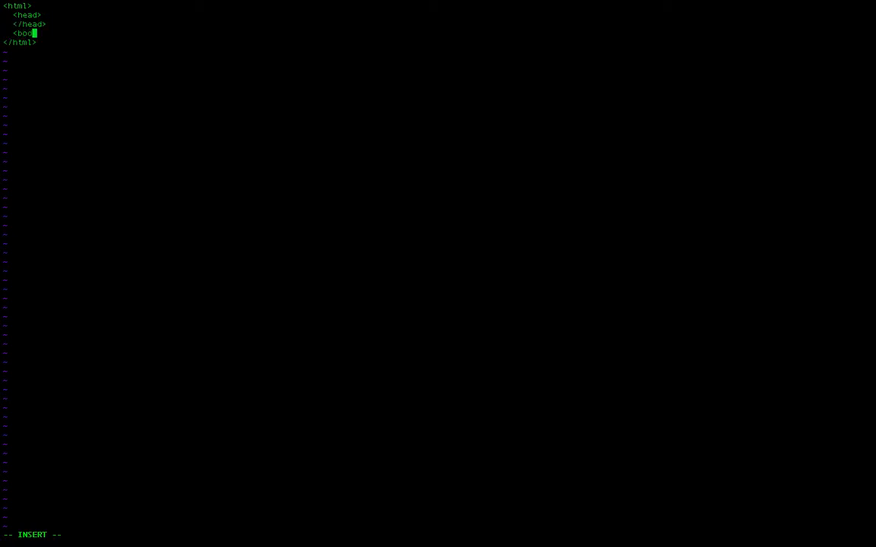
{"action": "type", "text": "y>"}
{"action": "key", "text": "Return"}
{"action": "type", "text": "</b"}
{"action": "key", "text": "BackSpace"}
{"action": "type", "text": "body>"}
{"action": "key", "text": "Up"}
{"action": "key", "text": "Return"}
{"action": "key", "text": "Tab"}
{"action": "type", "text": "Test"}
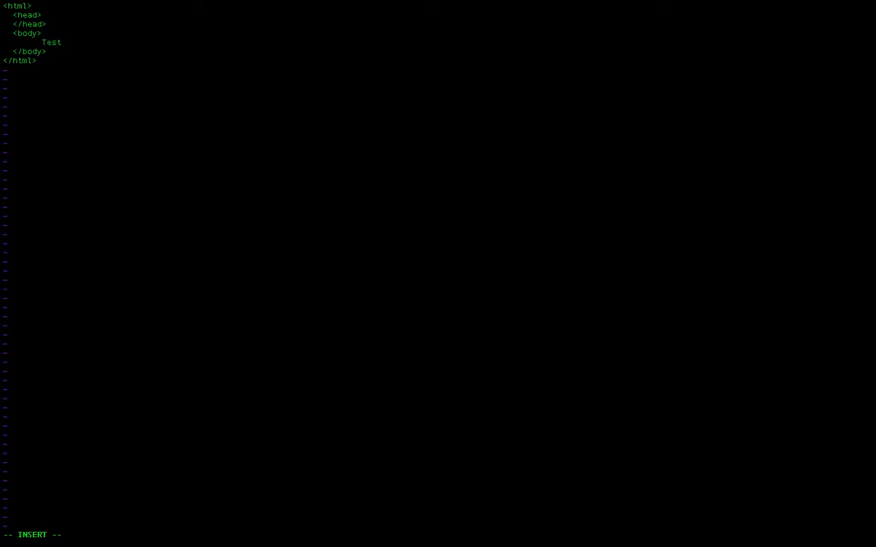
Save index.html and quit vi
{"action": "key", "text": "Escape"}
{"action": "type", "text": ":wq"}
{"action": "key", "text": "Return"}
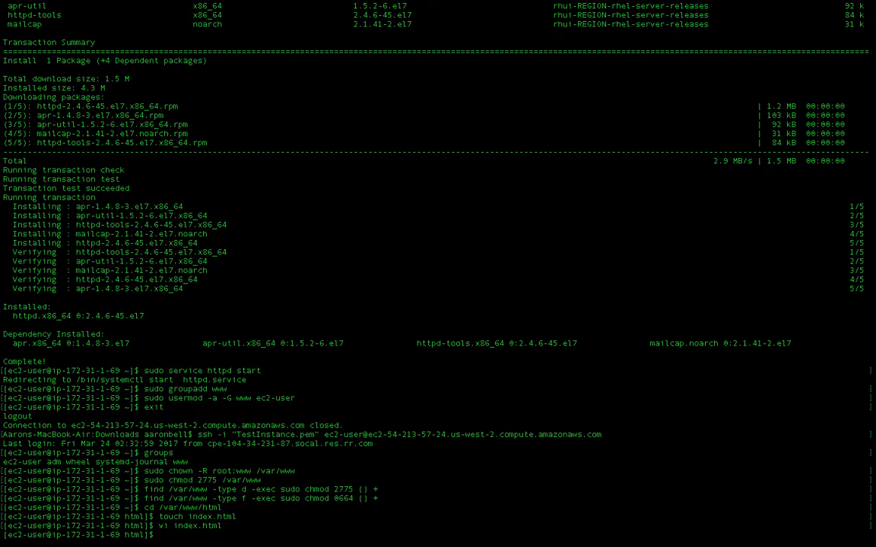
Switch to the browser, check the page served at ec2-54-213-57-24.us-west-2.compute.amazonaws.com, and open the Outlook email listing the Week 1 tasks
{"action": "mouse_move", "coordinate": [825, 4]}
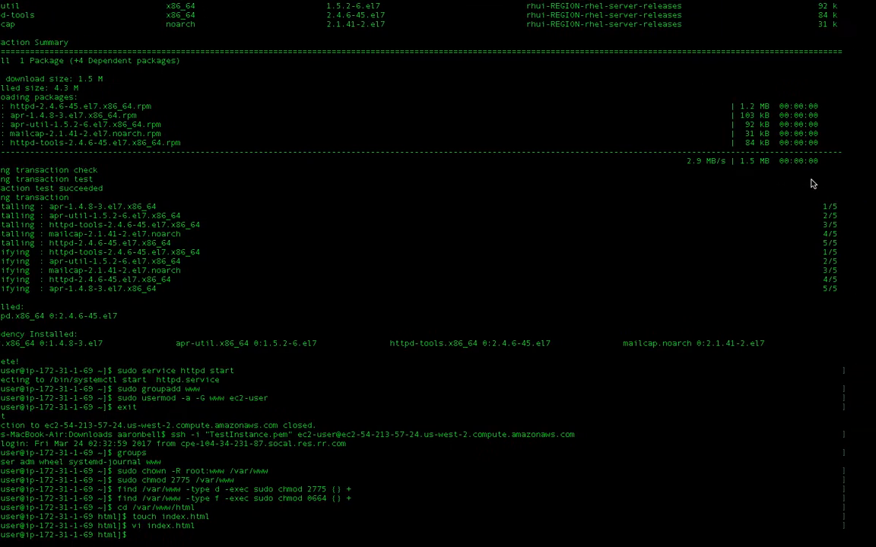
{"action": "key", "text": "ctrl+Left"}
{"action": "key", "text": "ctrl+Left"}
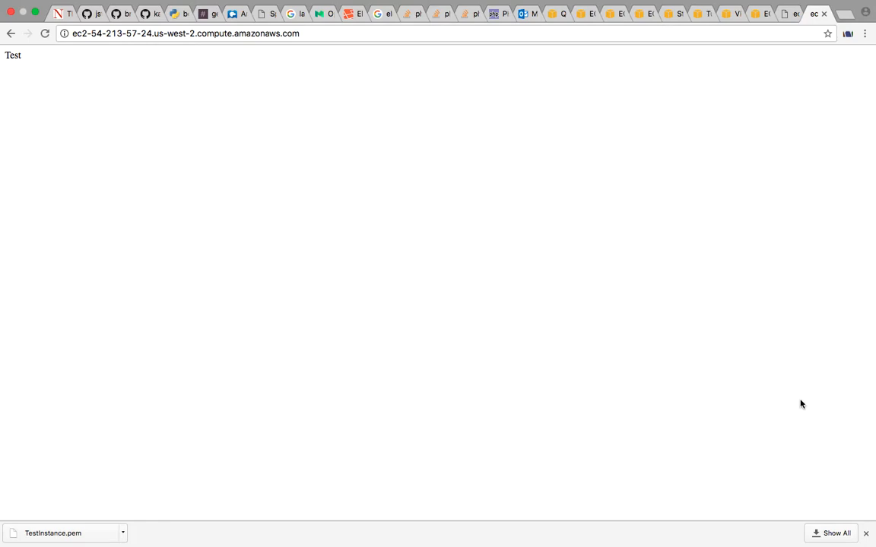
{"action": "key", "text": "ctrl+Left"}
{"action": "key", "text": "ctrl+Right"}
{"action": "left_click", "coordinate": [524, 19]}
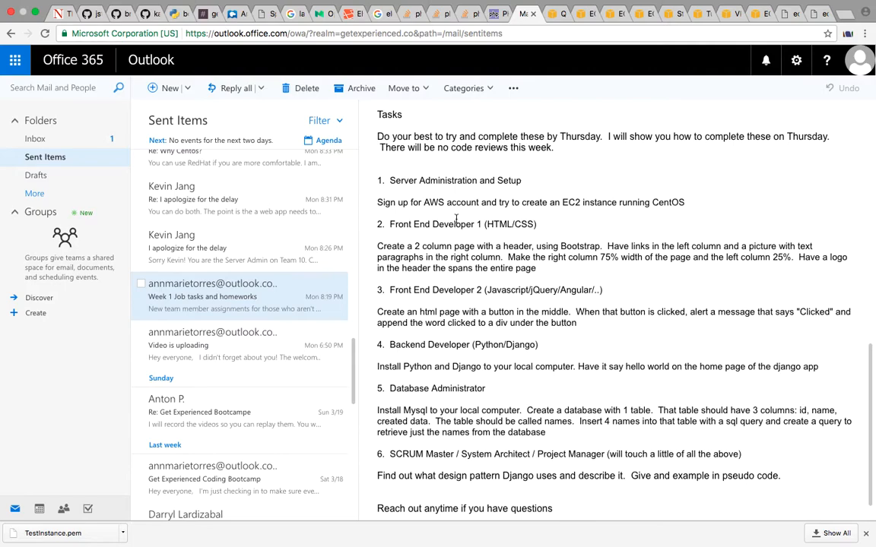
Search Google for "get bootstrap" in a new browser tab and open Bootstrap's Getting started page
{"action": "left_click", "coordinate": [846, 19]}
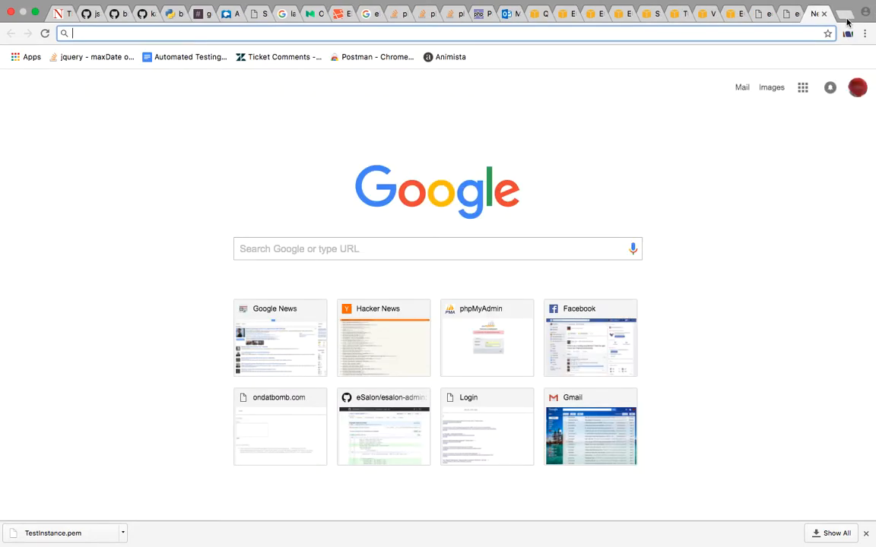
{"action": "type", "text": "get boo"}
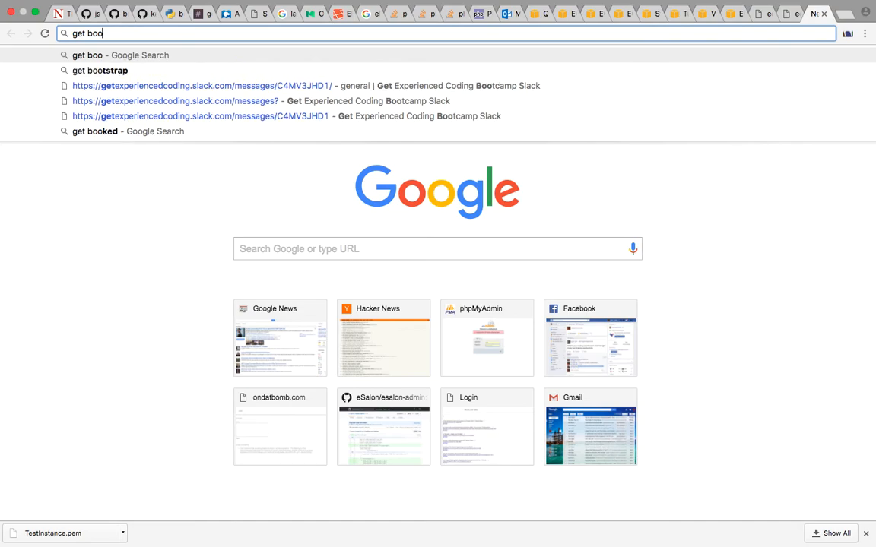
{"action": "key", "text": "Down"}
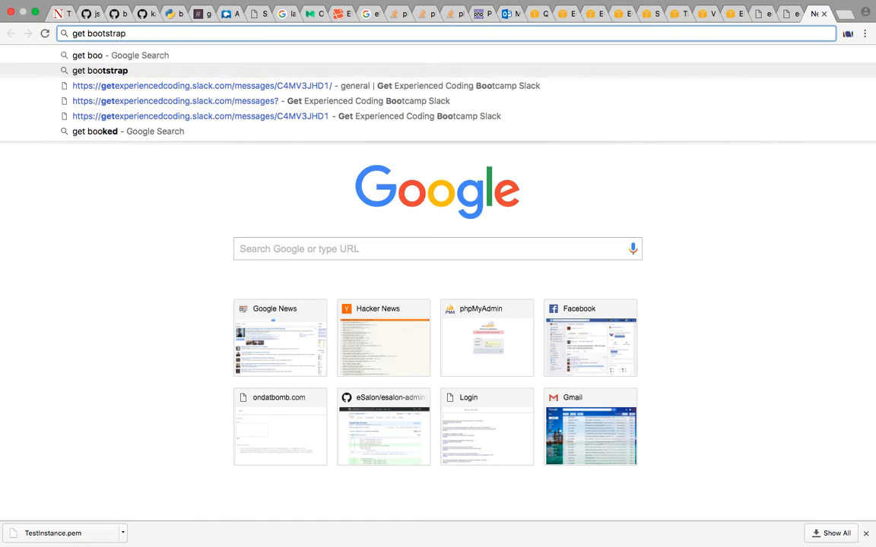
{"action": "key", "text": "Return"}
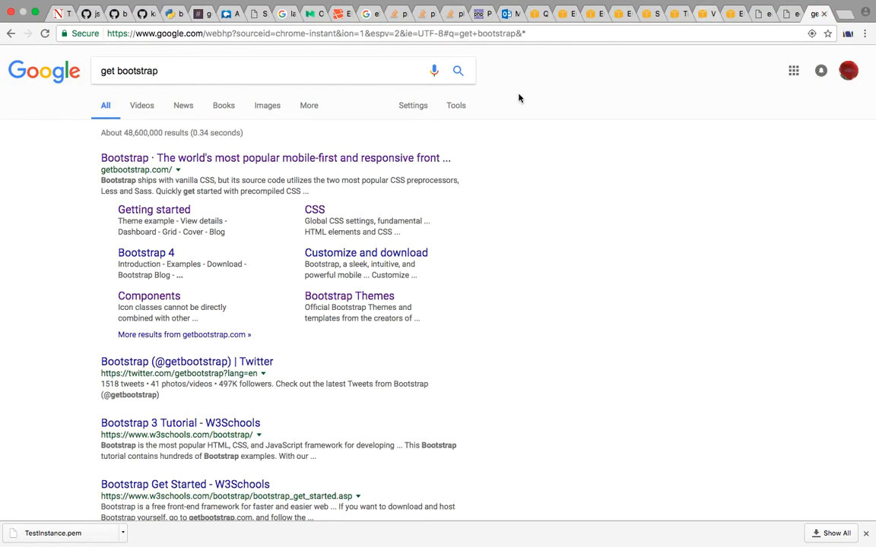
{"action": "left_click", "coordinate": [156, 214]}
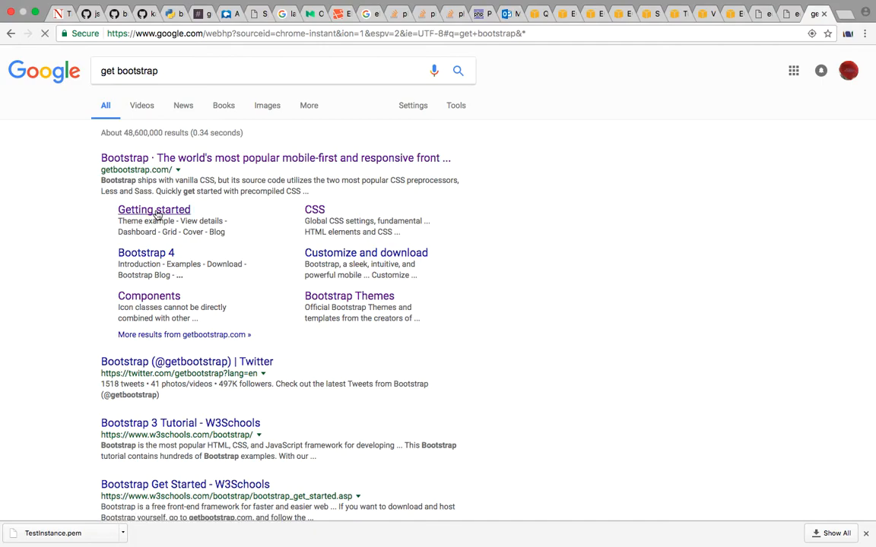
Select and copy the whole Bootstrap CDN snippet, from the CSS links through the closing JavaScript script tag
{"action": "scroll", "coordinate": [371, 253], "scroll_direction": "down", "scroll_amount": 2}
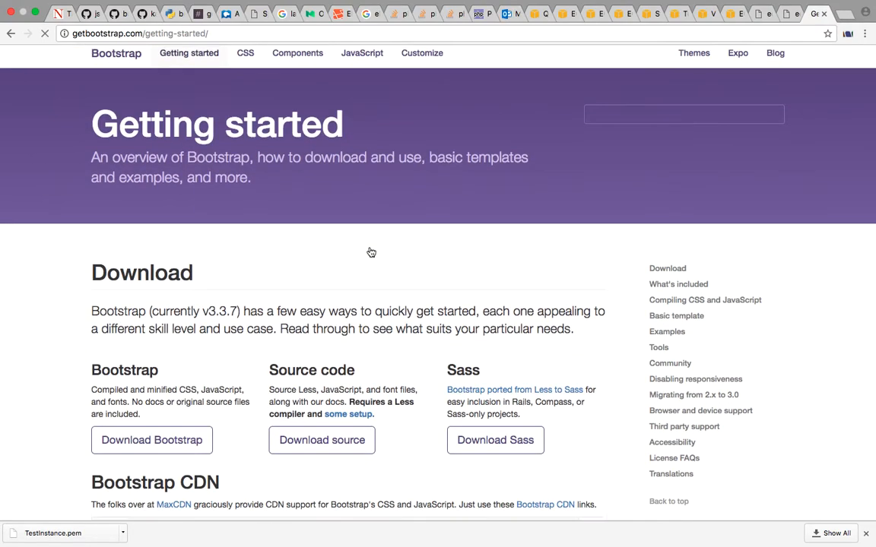
{"action": "scroll", "coordinate": [371, 252], "scroll_direction": "down", "scroll_amount": 5}
{"action": "scroll", "coordinate": [371, 253], "scroll_direction": "down", "scroll_amount": 3}
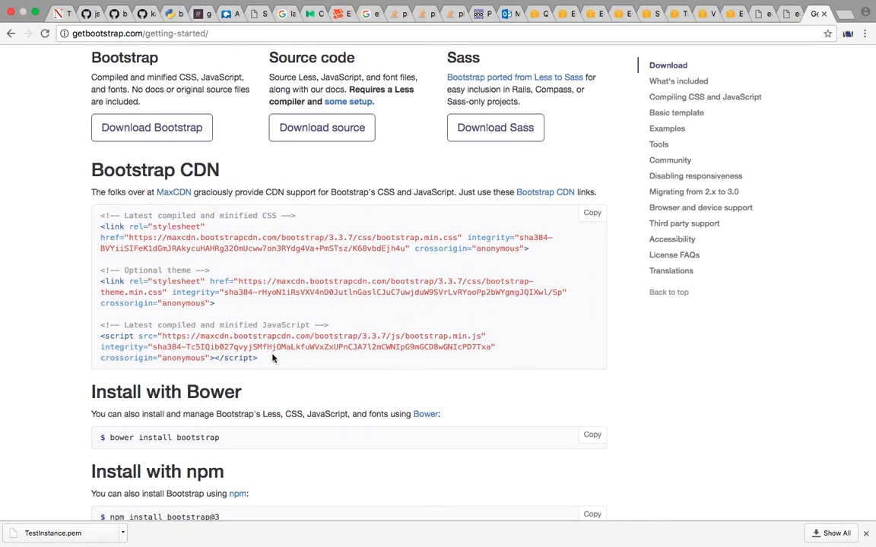
{"action": "left_click_drag", "start_coordinate": [290, 358], "coordinate": [99, 222]}
{"action": "key", "text": "ctrl+c"}
Return to the terminal and reopen index.html in vi
{"action": "key", "text": "ctrl+Right"}
{"action": "key", "text": "ctrl+Right"}
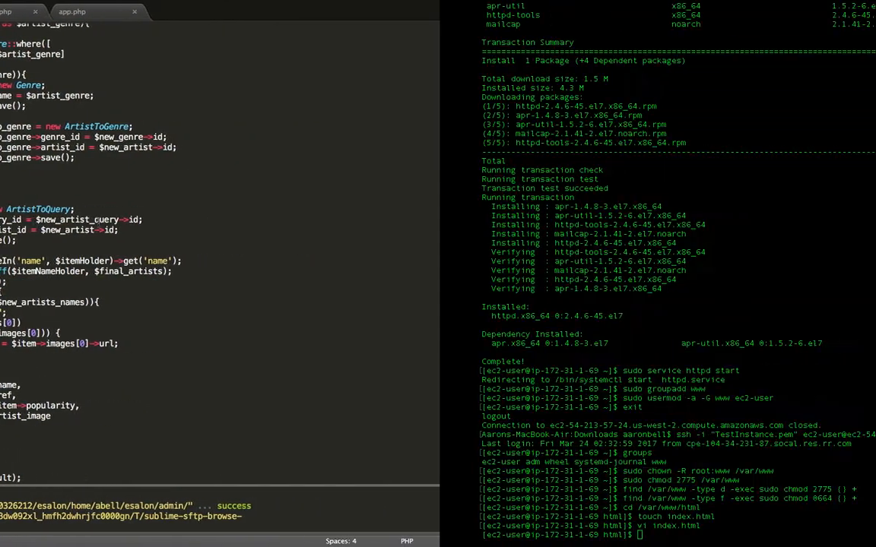
{"action": "key", "text": "Up"}
{"action": "key", "text": "Return"}
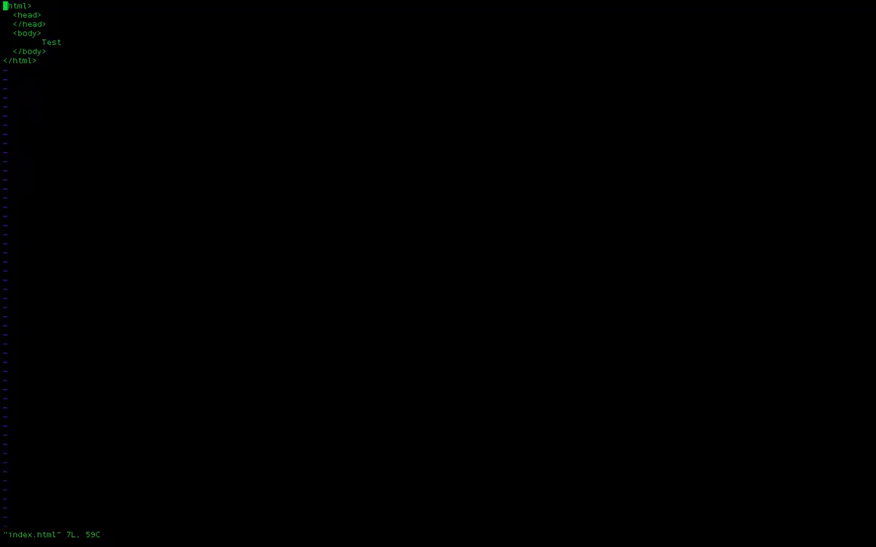
Paste the Bootstrap 3.3.7 CDN stylesheet links and script on a new line inside the head element
{"action": "key", "text": "Down"}
{"action": "key", "text": "Right"}
{"action": "key", "text": "Right"}
{"action": "key", "text": "Right"}
{"action": "key", "text": "Right"}
{"action": "key", "text": "Right"}
{"action": "key", "text": "Right"}
{"action": "key", "text": "Right"}
{"action": "key", "text": "a"}
{"action": "key", "text": "Return"}
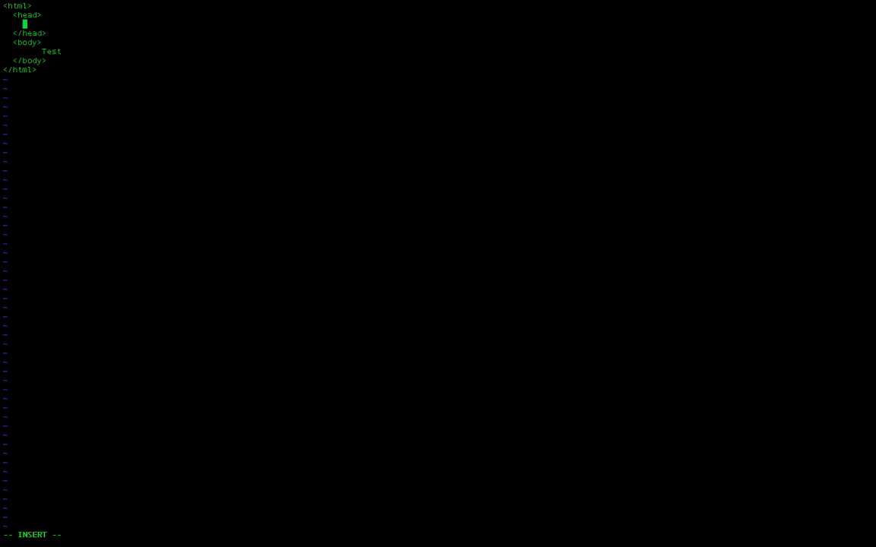
{"action": "key", "text": "ctrl+shift+v"}
{"action": "key", "text": "Left"}
{"action": "key", "text": "Left"}
{"action": "key", "text": "Left"}
{"action": "key", "text": "Left"}
{"action": "key", "text": "Left"}
{"action": "key", "text": "Left"}
{"action": "key", "text": "Left"}
{"action": "key", "text": "Left"}
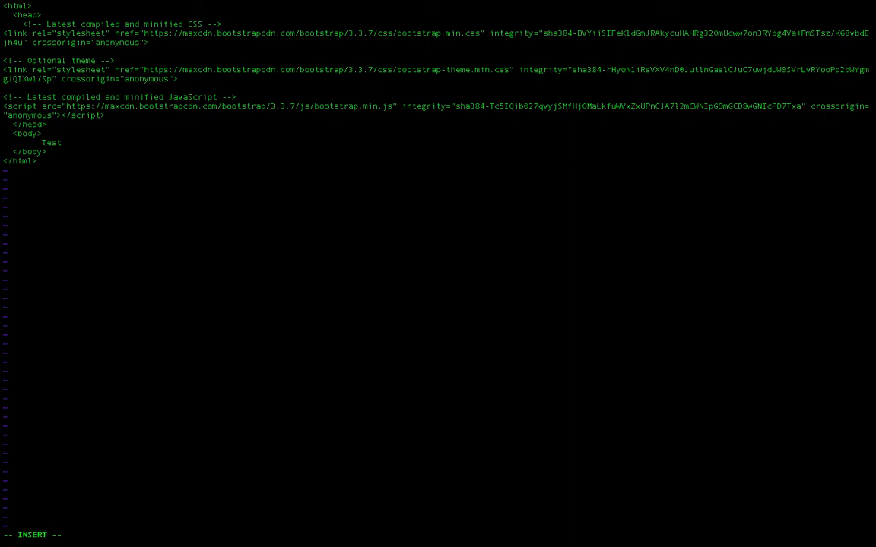
Return to the browser and review the Front End Developer tasks in the Week 1 email
{"action": "scroll", "coordinate": [164, 370], "scroll_direction": "down", "scroll_amount": 10}
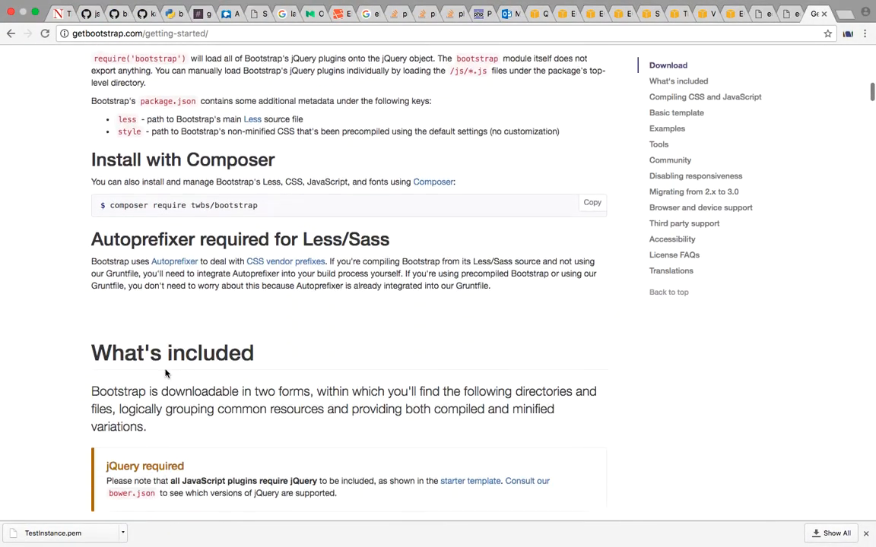
{"action": "left_click", "coordinate": [508, 15]}
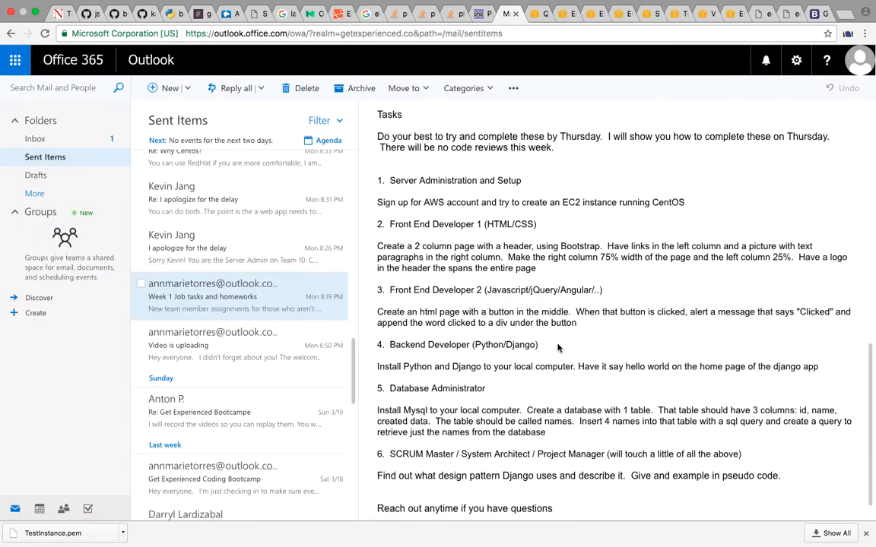
{"action": "scroll", "coordinate": [558, 347], "scroll_direction": "down", "scroll_amount": 2}
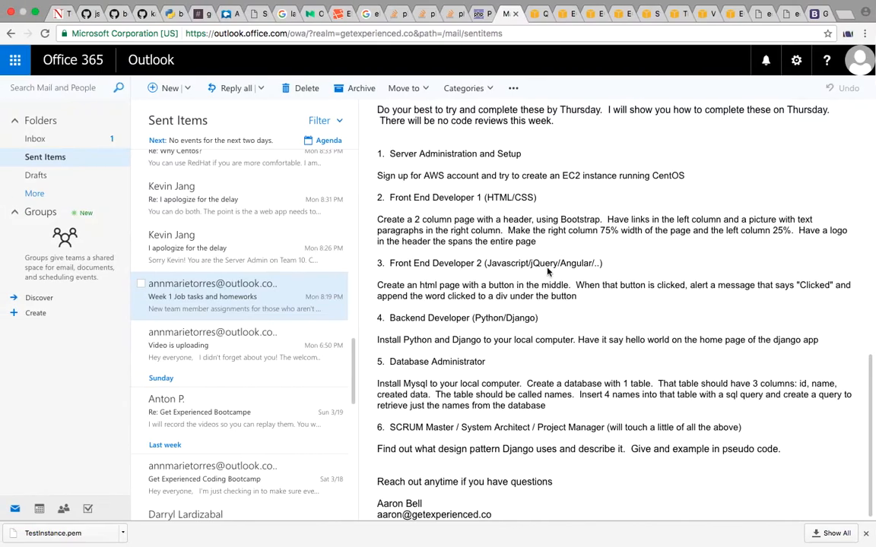
Examine the Basic template and Examples sections of Bootstrap's Getting started page for a suitable layout
{"action": "left_click", "coordinate": [818, 14]}
{"action": "scroll", "coordinate": [538, 282], "scroll_direction": "up", "scroll_amount": 5}
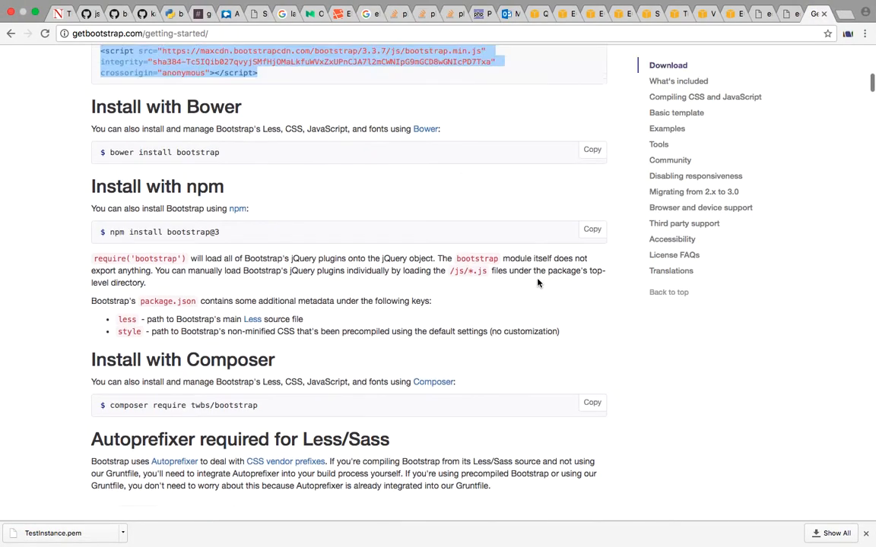
{"action": "left_click", "coordinate": [655, 115]}
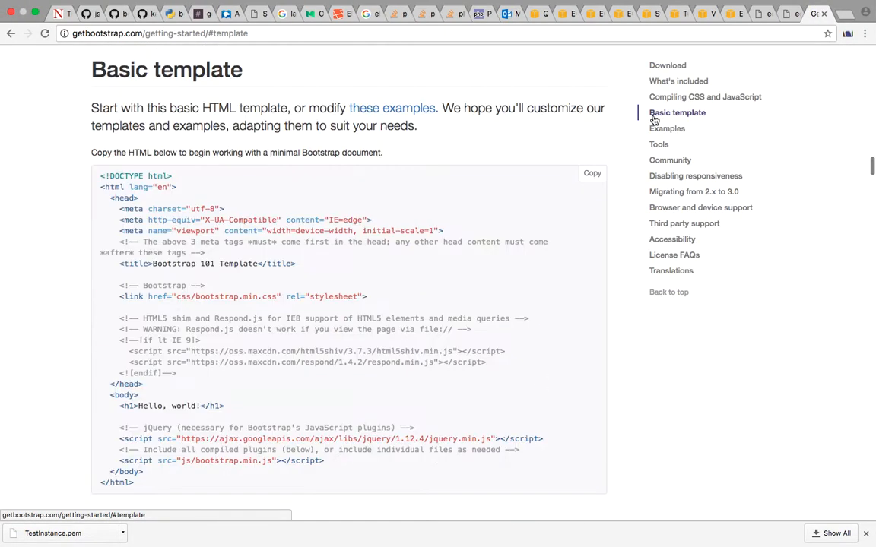
{"action": "scroll", "coordinate": [399, 391], "scroll_direction": "down", "scroll_amount": 10}
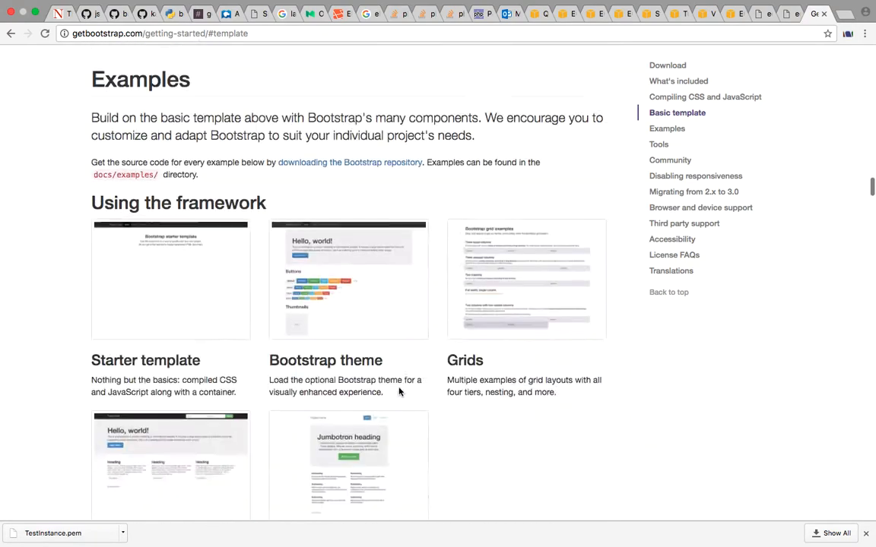
{"action": "scroll", "coordinate": [399, 392], "scroll_direction": "down", "scroll_amount": 1}
{"action": "scroll", "coordinate": [399, 391], "scroll_direction": "up", "scroll_amount": 3}
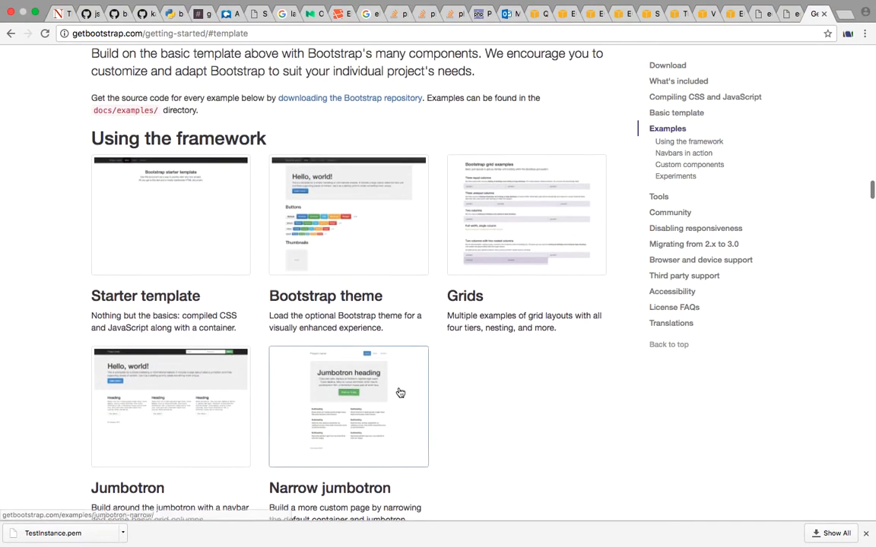
{"action": "scroll", "coordinate": [399, 389], "scroll_direction": "down", "scroll_amount": 10}
{"action": "scroll", "coordinate": [761, 174], "scroll_direction": "up", "scroll_amount": 10}
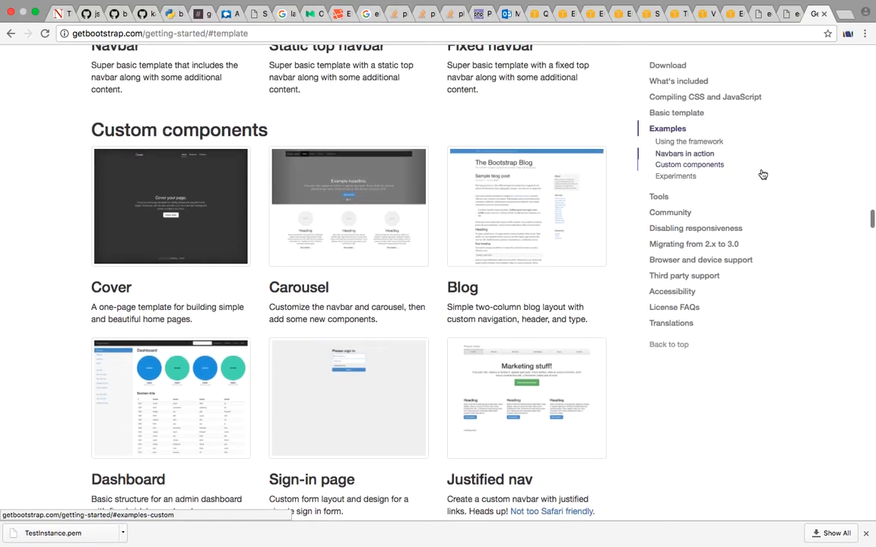
{"action": "scroll", "coordinate": [763, 175], "scroll_direction": "up", "scroll_amount": 15}
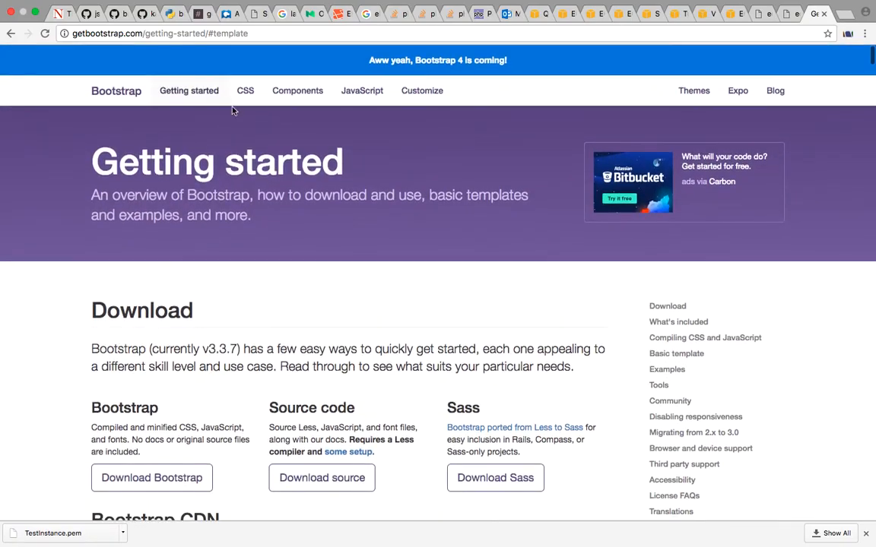
Open Bootstrap's CSS documentation and examine the grid options and the Stacked-to-horizontal column example
{"action": "left_click", "coordinate": [239, 92]}
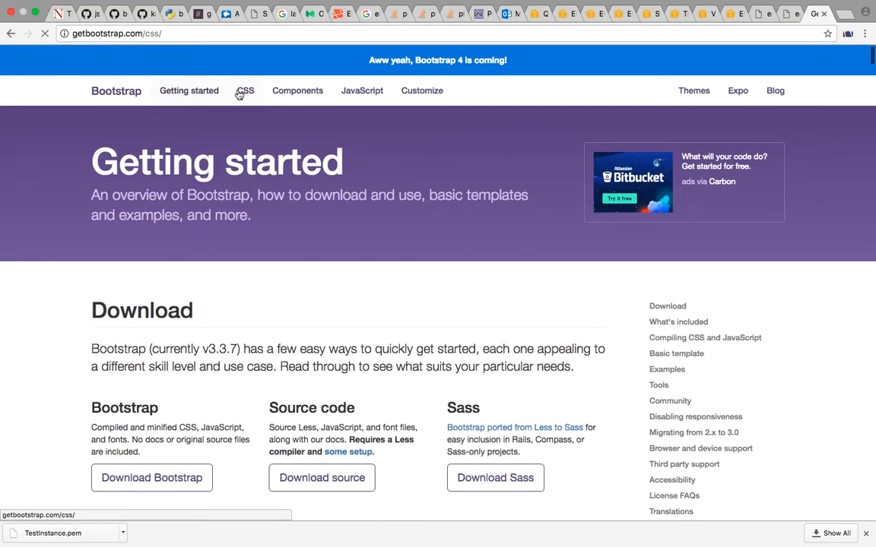
{"action": "scroll", "coordinate": [414, 258], "scroll_direction": "down", "scroll_amount": 10}
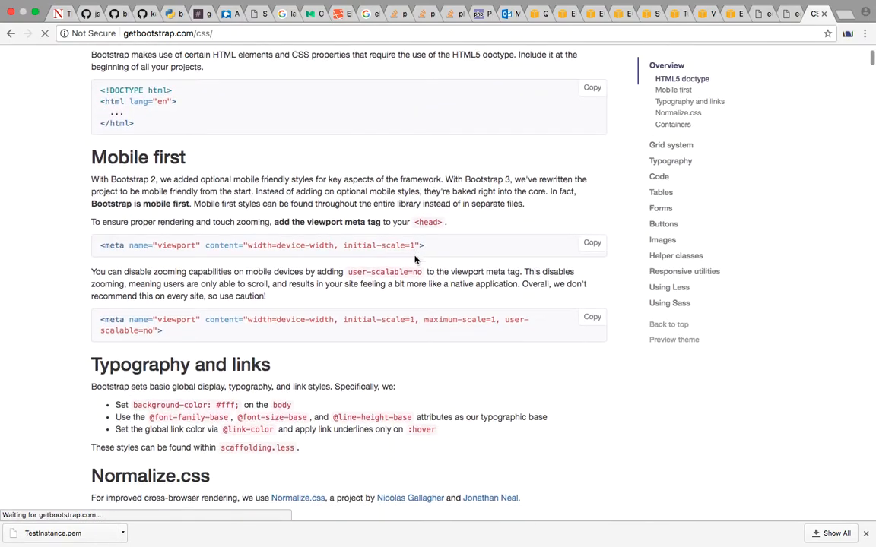
{"action": "scroll", "coordinate": [415, 256], "scroll_direction": "down", "scroll_amount": 5}
{"action": "scroll", "coordinate": [415, 256], "scroll_direction": "down", "scroll_amount": 5}
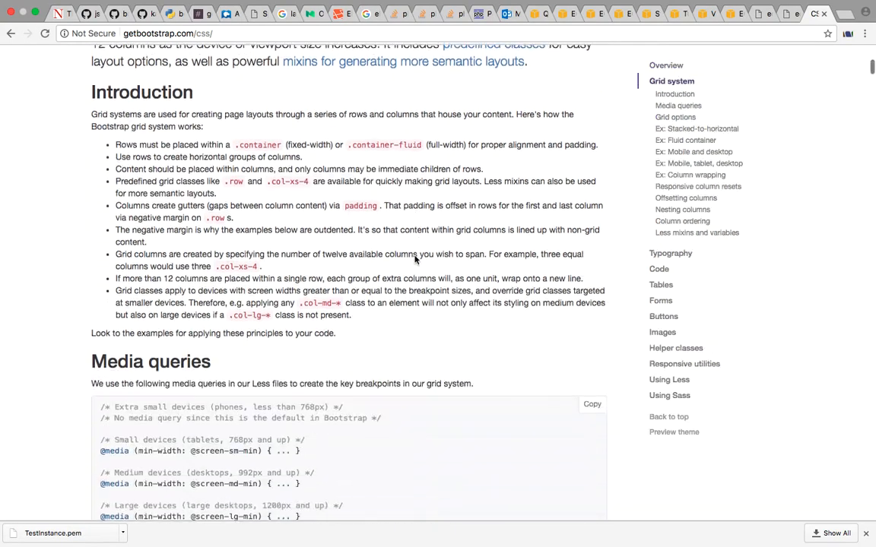
{"action": "scroll", "coordinate": [414, 256], "scroll_direction": "down", "scroll_amount": 5}
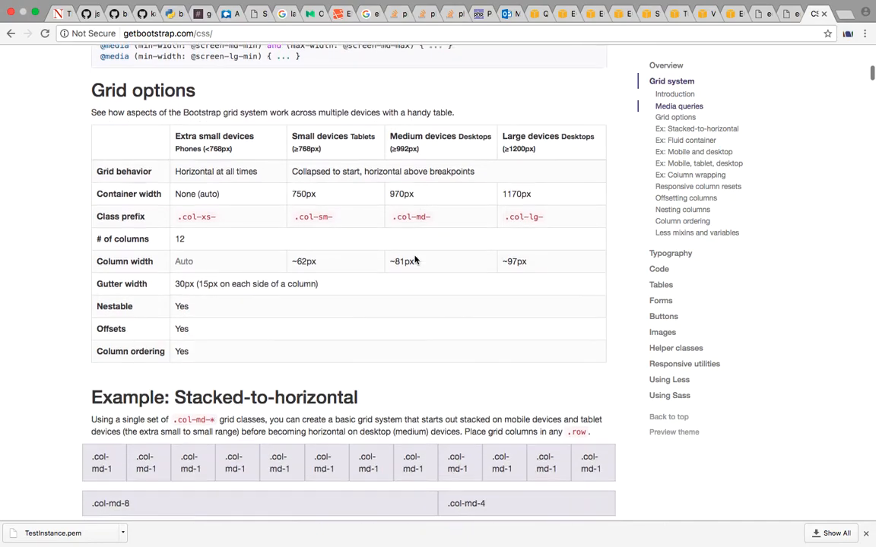
{"action": "scroll", "coordinate": [415, 259], "scroll_direction": "down", "scroll_amount": 4}
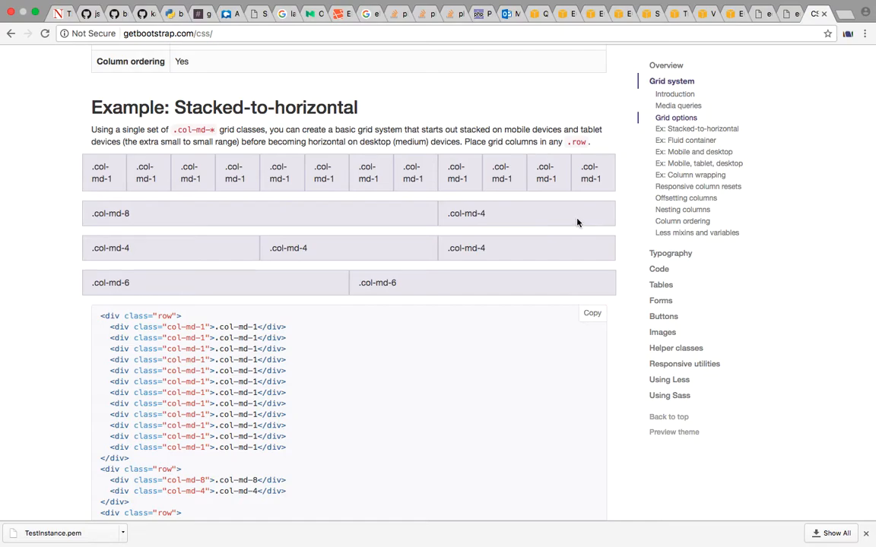
Copy the .col-md-8 class name from the two-column row of the Stacked-to-horizontal example
{"action": "scroll", "coordinate": [577, 223], "scroll_direction": "down", "scroll_amount": 1}
{"action": "scroll", "coordinate": [577, 223], "scroll_direction": "up", "scroll_amount": 1}
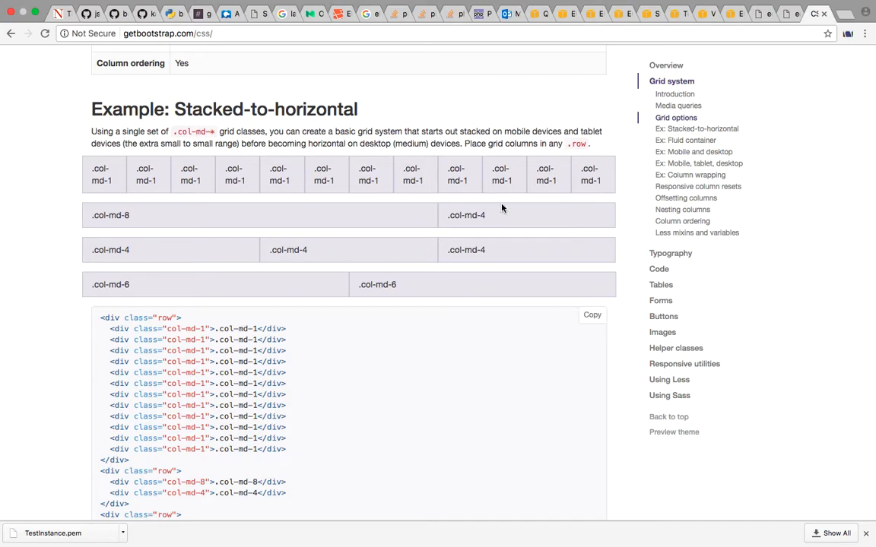
{"action": "left_click_drag", "start_coordinate": [499, 223], "coordinate": [441, 218]}
{"action": "left_click", "coordinate": [138, 232]}
{"action": "left_click_drag", "start_coordinate": [137, 219], "coordinate": [89, 213]}
{"action": "scroll", "coordinate": [89, 213], "scroll_direction": "down", "scroll_amount": 3}
{"action": "scroll", "coordinate": [89, 216], "scroll_direction": "up", "scroll_amount": 4}
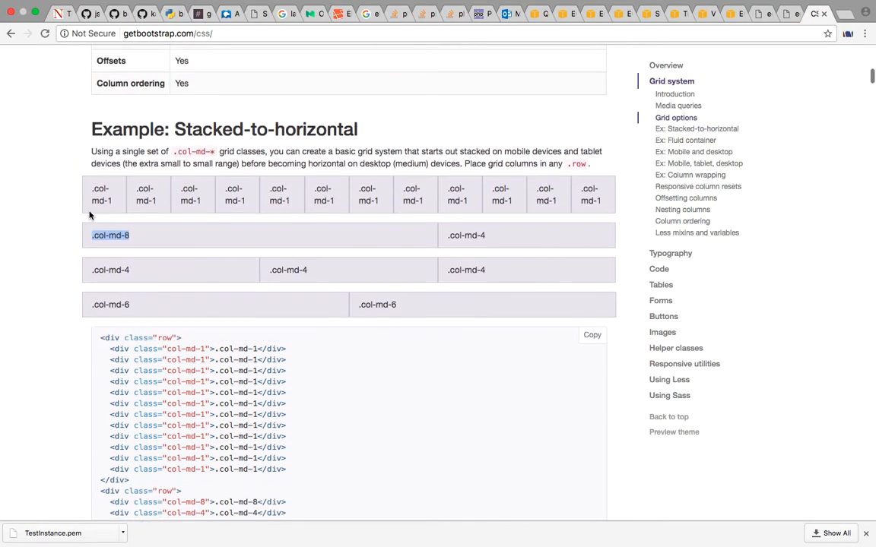
Return to the terminal editor and replace the Test text in the body with a div whose id is "wrapper"
{"action": "key", "text": "ctrl+Right"}
{"action": "key", "text": "ctrl+Right"}
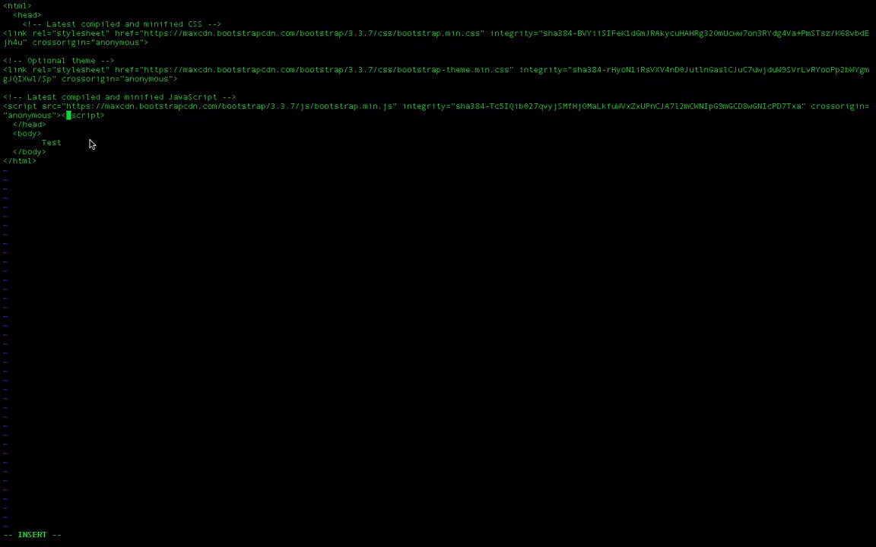
{"action": "key", "text": "Down"}
{"action": "key", "text": "Down"}
{"action": "key", "text": "Down"}
{"action": "key", "text": "Right"}
{"action": "key", "text": "BackSpace"}
{"action": "key", "text": "BackSpace"}
{"action": "key", "text": "BackSpace"}
{"action": "key", "text": "BackSpace"}
{"action": "type", "text": "<"}
{"action": "type", "text": "div id="}
{"action": "type", "text": "\"wt"}
{"action": "key", "text": "BackSpace"}
{"action": "type", "text": "rapper\">"}
{"action": "key", "text": "Return"}
{"action": "type", "text": "</d"}
Indent the wrapper div's opening and closing tags inside the body, leaving an empty line between them for content
{"action": "key", "text": "Left"}
{"action": "key", "text": "Left"}
{"action": "key", "text": "Left"}
{"action": "key", "text": "Left"}
{"action": "key", "text": "Left"}
{"action": "key", "text": "Left"}
{"action": "key", "text": "Return"}
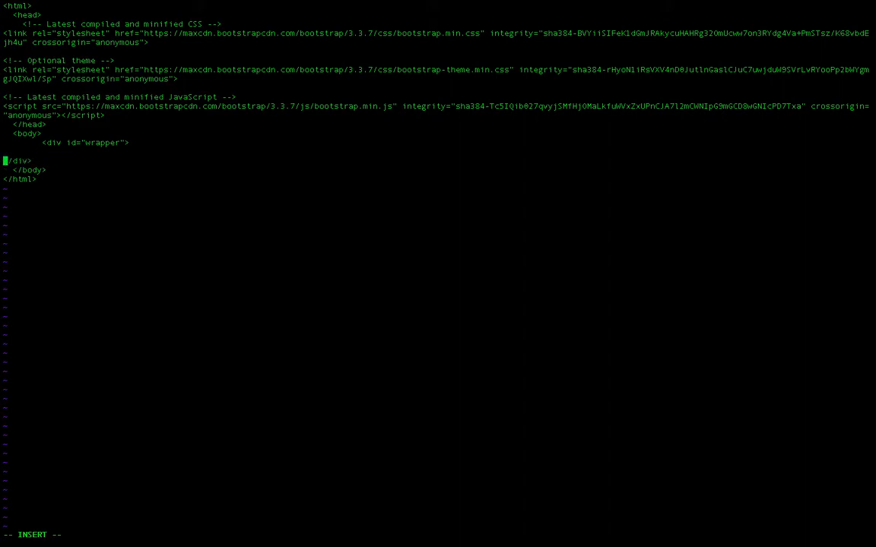
{"action": "key", "text": "Up"}
{"action": "key", "text": "Up"}
{"action": "key", "text": "Right"}
{"action": "key", "text": "BackSpace"}
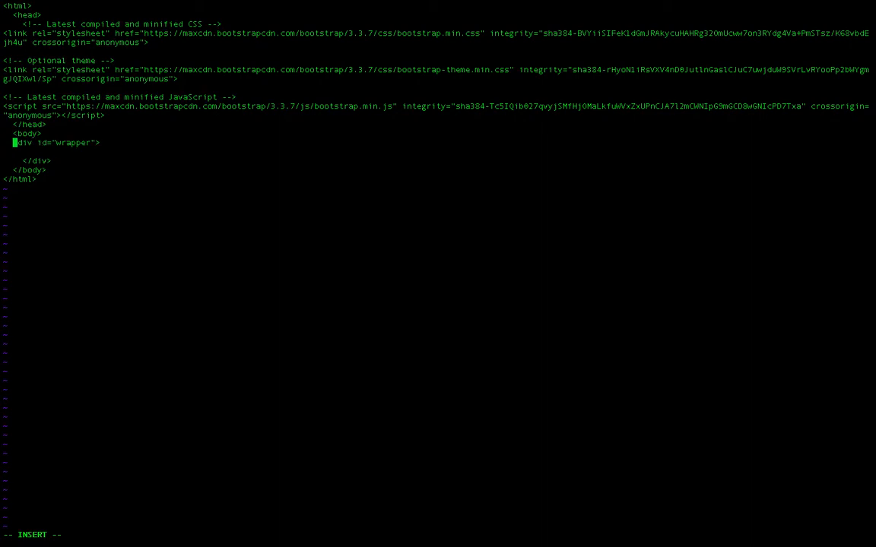
{"action": "key", "text": "Down"}
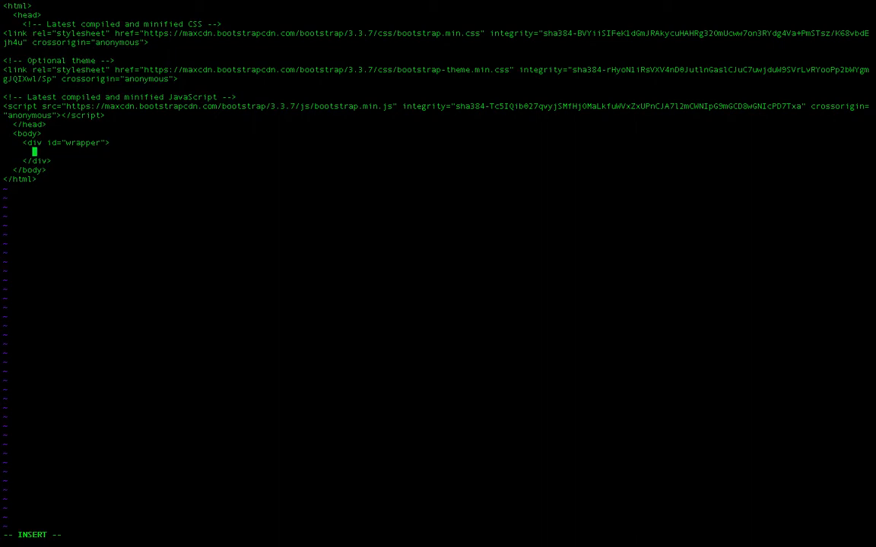
Nest a div with the id "header" inside the wrapper, including its closing tag and an empty line for content
{"action": "type", "text": "<div id=\"header\">"}
{"action": "key", "text": "Return"}
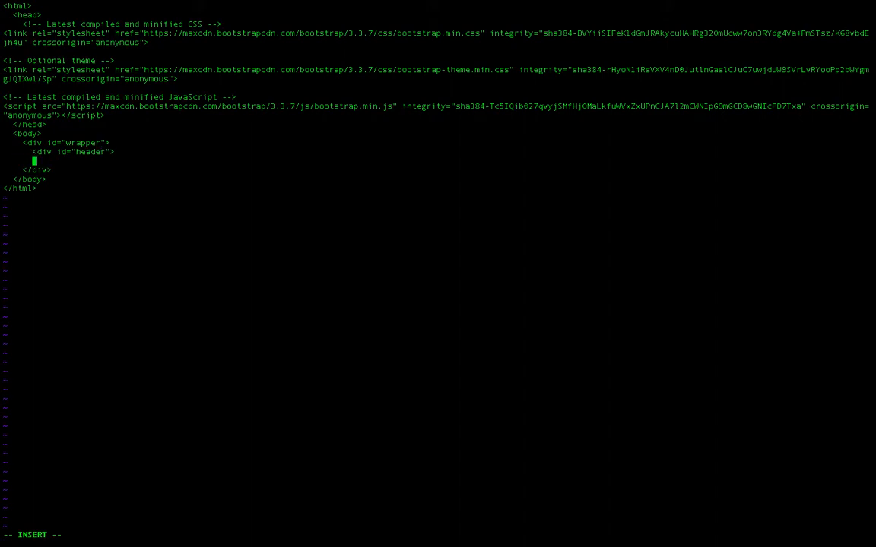
{"action": "type", "text": "</div>"}
{"action": "key", "text": "Up"}
{"action": "key", "text": "Right"}
{"action": "key", "text": "Right"}
{"action": "key", "text": "Right"}
{"action": "key", "text": "Right"}
{"action": "key", "text": "Right"}
{"action": "key", "text": "Right"}
{"action": "key", "text": "Right"}
{"action": "key", "text": "Right"}
{"action": "key", "text": "Right"}
{"action": "key", "text": "Right"}
{"action": "key", "text": "Return"}
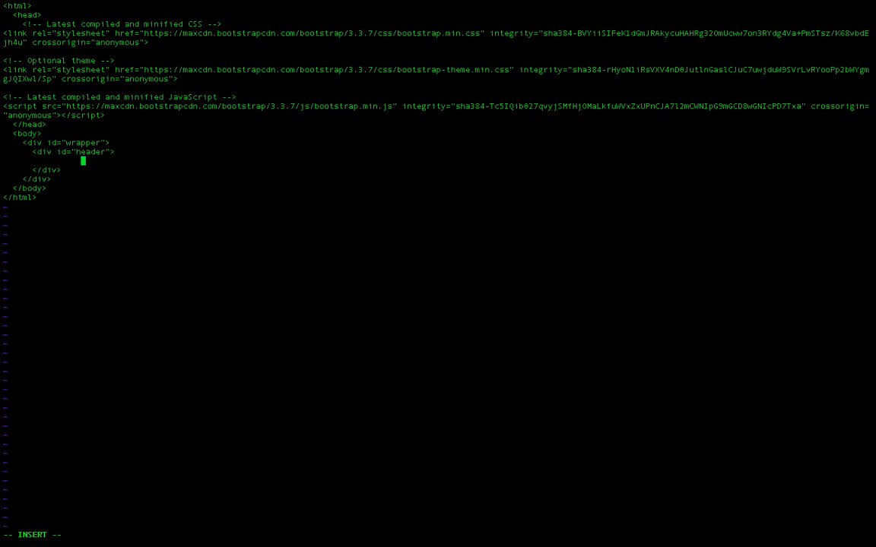
Add an h1 heading reading "Header" inside the header div, without a blank line after it
{"action": "type", "text": "H"}
{"action": "key", "text": "BackSpace"}
{"action": "type", "text": "<h"}
{"action": "key", "text": "BackSpace"}
{"action": "key", "text": "BackSpace"}
{"action": "key", "text": "BackSpace"}
{"action": "key", "text": "BackSpace"}
{"action": "key", "text": "BackSpace"}
{"action": "key", "text": "BackSpace"}
{"action": "key", "text": "BackSpace"}
{"action": "key", "text": "BackSpace"}
{"action": "key", "text": "BackSpace"}
{"action": "key", "text": "BackSpace"}
{"action": "key", "text": "BackSpace"}
{"action": "key", "text": "BackSpace"}
{"action": "key", "text": "BackSpace"}
{"action": "key", "text": "BackSpace"}
{"action": "key", "text": "BackSpace"}
{"action": "key", "text": "BackSpace"}
{"action": "key", "text": "BackSpace"}
{"action": "key", "text": "BackSpace"}
{"action": "key", "text": "BackSpace"}
{"action": "type", "text": "<h1>Header</h1>"}
{"action": "key", "text": "Return"}
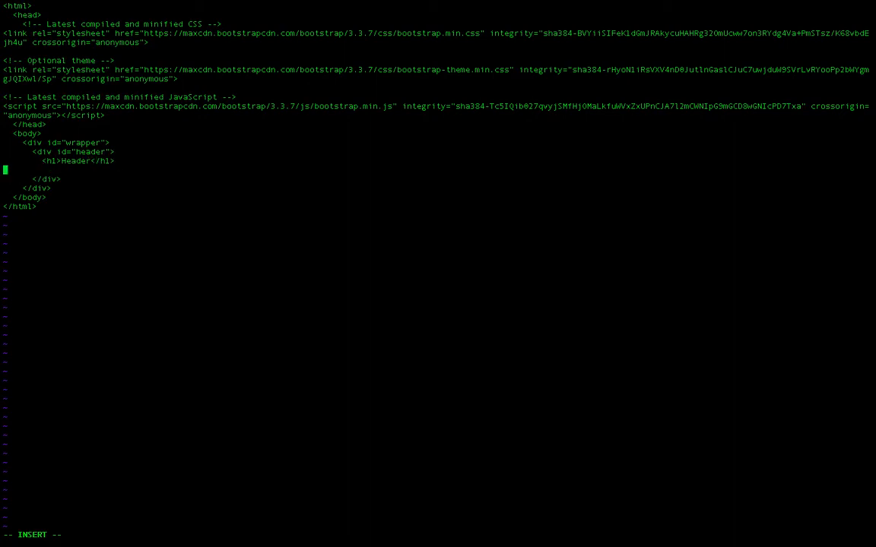
{"action": "key", "text": "BackSpace"}
Add a div with the class ".col-md-8" and its closing tag below the header div
{"action": "key", "text": "Down"}
{"action": "key", "text": "Return"}
{"action": "key", "text": "Tab"}
{"action": "type", "text": "<div class=\"\""}
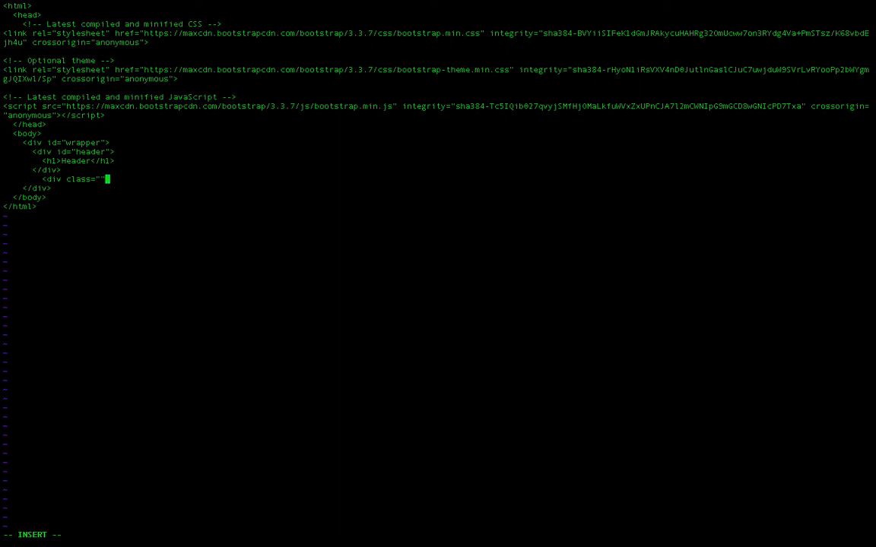
{"action": "key", "text": "Left"}
{"action": "type", "text": ".col-md-8"}
{"action": "key", "text": "Right"}
{"action": "type", "text": ">"}
{"action": "key", "text": "Return"}
{"action": "key", "text": "Tab"}
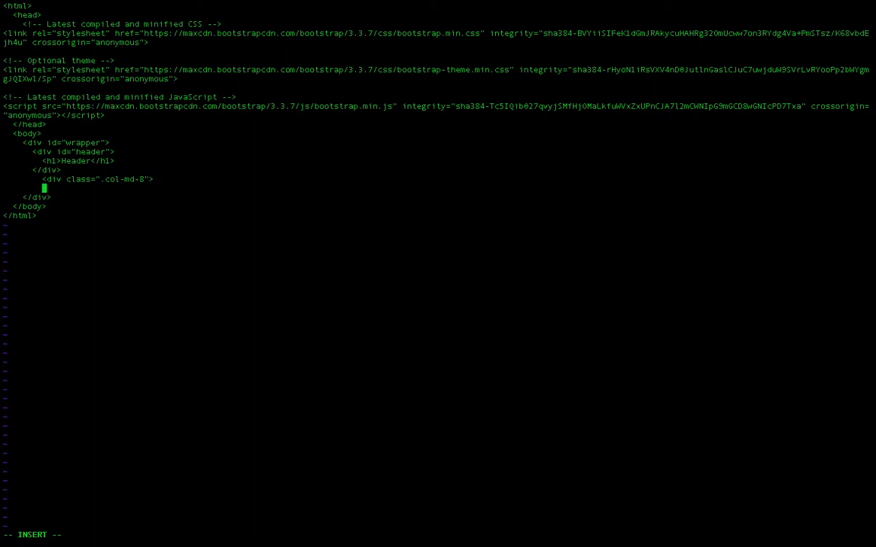
{"action": "type", "text": "</div>"}
Add a second div with an empty class attribute and its closing tag below the first column div
{"action": "key", "text": "Return"}
{"action": "key", "text": "Tab"}
{"action": "type", "text": "<di"}
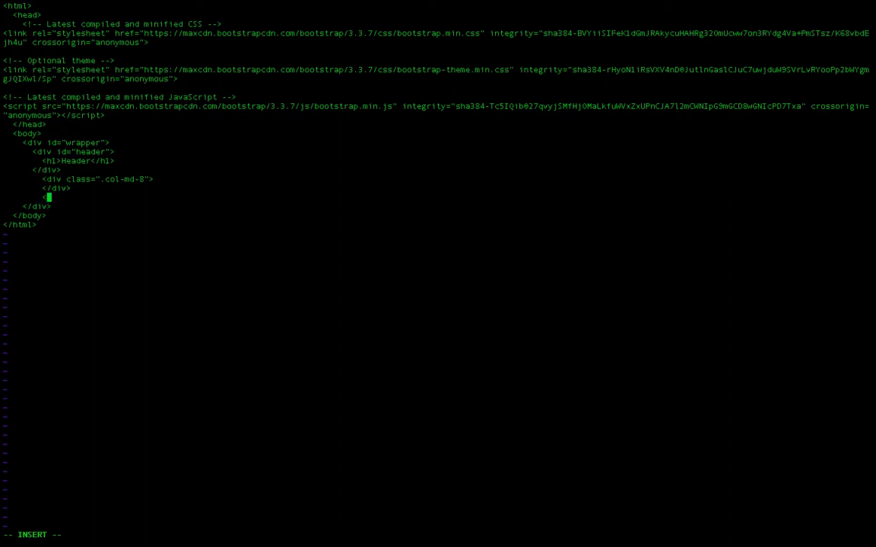
{"action": "type", "text": "v>"}
{"action": "type", "text": " class=\"\""}
{"action": "key", "text": "Right"}
{"action": "key", "text": "Return"}
{"action": "key", "text": "Tab"}
{"action": "key", "text": "Tab"}
{"action": "key", "text": "Tab"}
{"action": "key", "text": "Tab"}
{"action": "type", "text": "</div"}
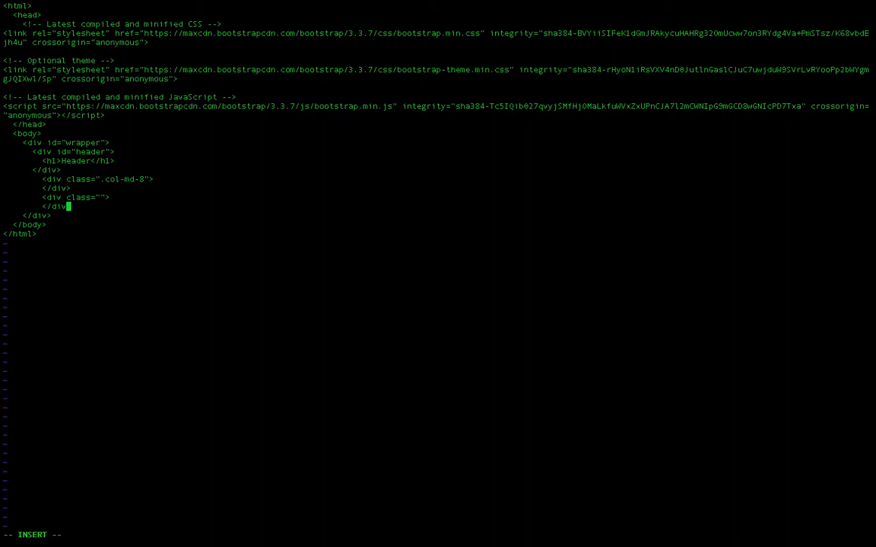
Switch to Bootstrap's CSS page and copy the col-md-4 class name, without its dot, from the two-column example row
{"action": "key", "text": "ctrl+Left"}
{"action": "key", "text": "ctrl+Left"}
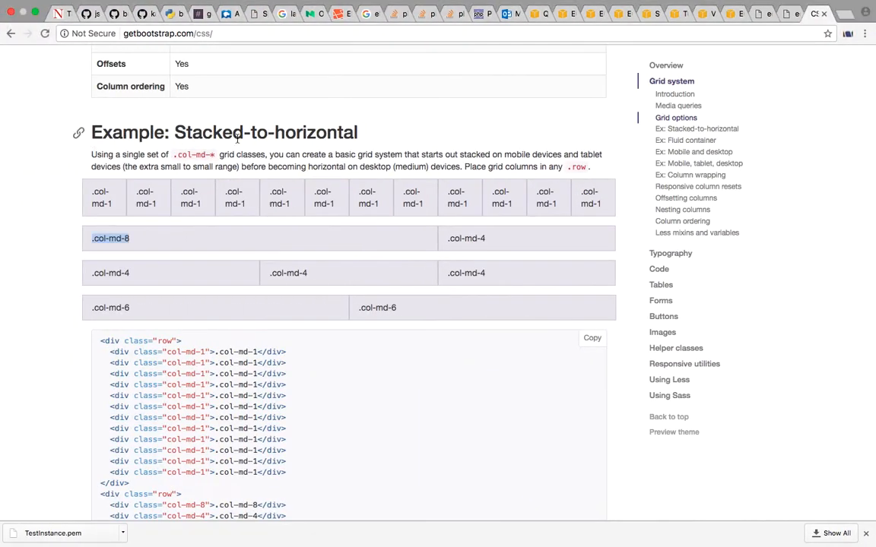
{"action": "left_click_drag", "start_coordinate": [487, 245], "coordinate": [452, 241]}
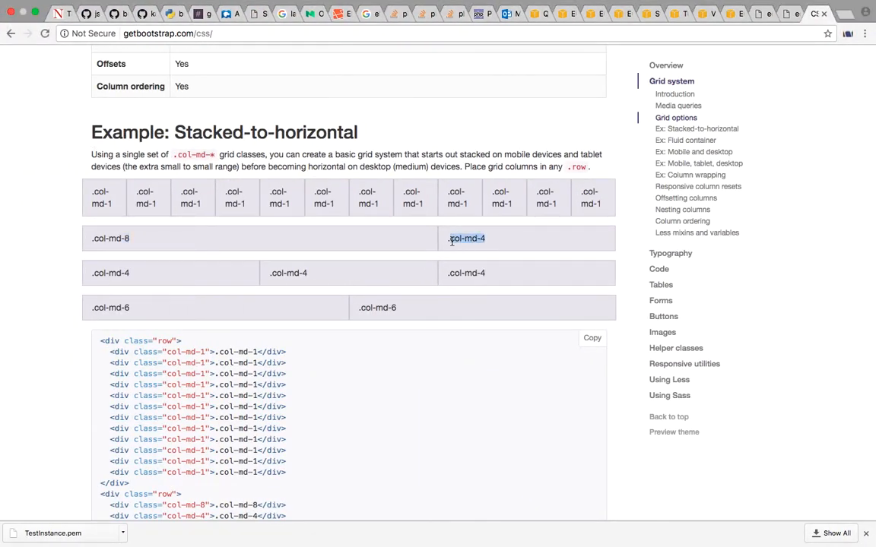
Return to the terminal editor and remove the leading dot from the first column div's class, leaving "col-md-8"
{"action": "key", "text": "ctrl+Right"}
{"action": "key", "text": "ctrl+Right"}
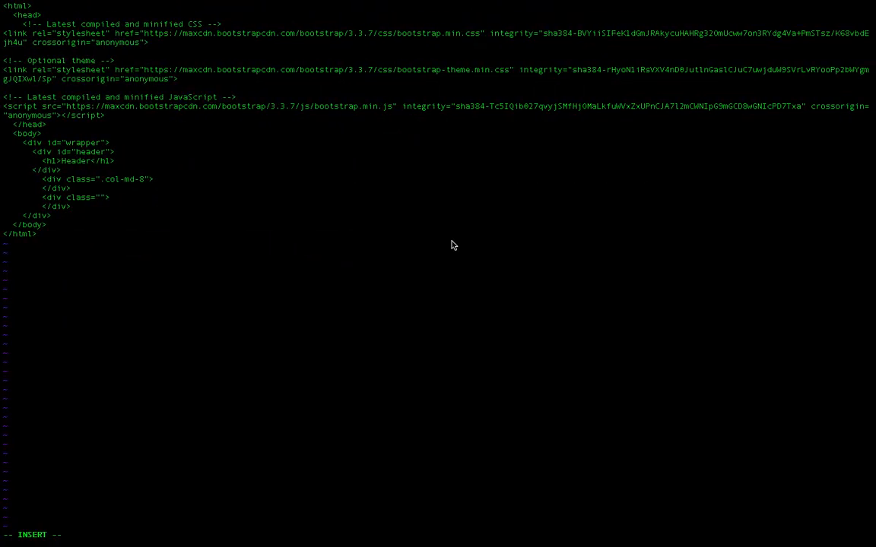
{"action": "key", "text": "Up"}
{"action": "key", "text": "Up"}
{"action": "key", "text": "Up"}
{"action": "key", "text": "Up"}
{"action": "key", "text": "Up"}
{"action": "key", "text": "Down"}
{"action": "key", "text": "Down"}
{"action": "key", "text": "Down"}
{"action": "key", "text": "Up"}
{"action": "key", "text": "Right"}
{"action": "key", "text": "Right"}
{"action": "key", "text": "Right"}
{"action": "key", "text": "Right"}
{"action": "key", "text": "Right"}
{"action": "key", "text": "Right"}
{"action": "key", "text": "Delete"}
Set the second column div's empty class attribute to "col-md-4"
{"action": "key", "text": "Down"}
{"action": "key", "text": "Down"}
{"action": "type", "text": "col-md-4"}
Add an indented h2 heading reading "Body" on a new line inside the col-md-8 div
{"action": "key", "text": "Up"}
{"action": "key", "text": "Right"}
{"action": "key", "text": "Right"}
{"action": "key", "text": "Return"}
{"action": "key", "text": "Tab"}
{"action": "key", "text": "Tab"}
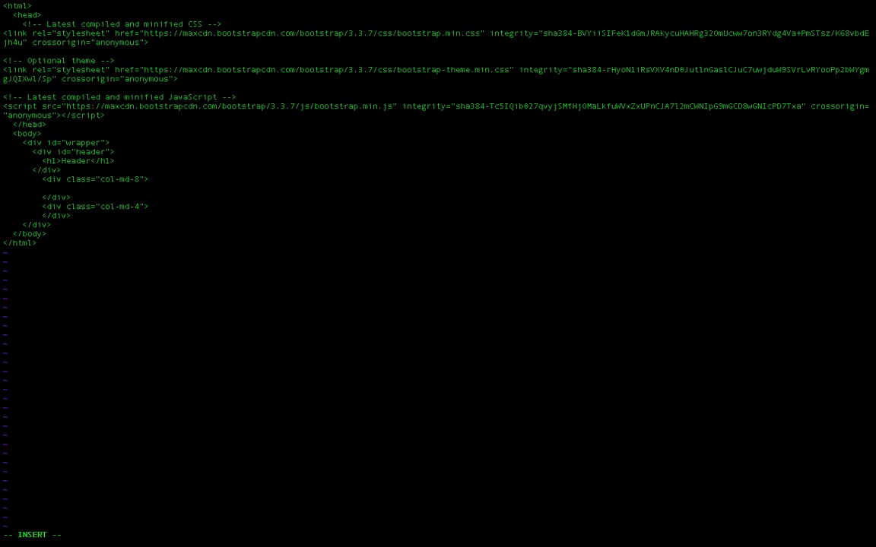
{"action": "type", "text": "<j"}
{"action": "key", "text": "BackSpace"}
{"action": "key", "text": "BackSpace"}
{"action": "key", "text": "BackSpace"}
{"action": "key", "text": "Tab"}
{"action": "key", "text": "Tab"}
{"action": "type", "text": "<h2>Body</h2>"}
Open an unordered list with a ul tag inside the col-md-4 div and start a new line below it
{"action": "key", "text": "Down"}
{"action": "key", "text": "Down"}
{"action": "key", "text": "Right"}
{"action": "key", "text": "Right"}
{"action": "key", "text": "Right"}
{"action": "key", "text": "Right"}
{"action": "key", "text": "Right"}
{"action": "key", "text": "Right"}
{"action": "key", "text": "Right"}
{"action": "key", "text": "Right"}
{"action": "key", "text": "Return"}
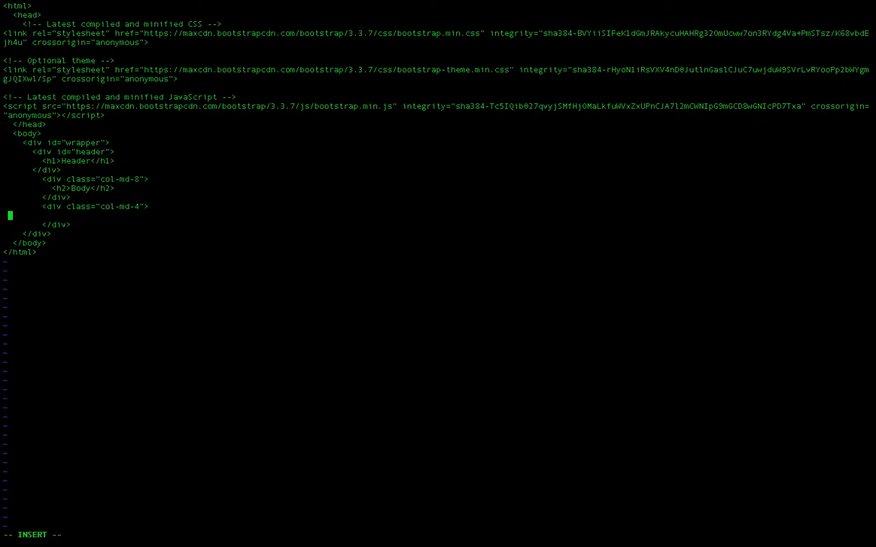
{"action": "type", "text": "<ul>"}
{"action": "key", "text": "Return"}
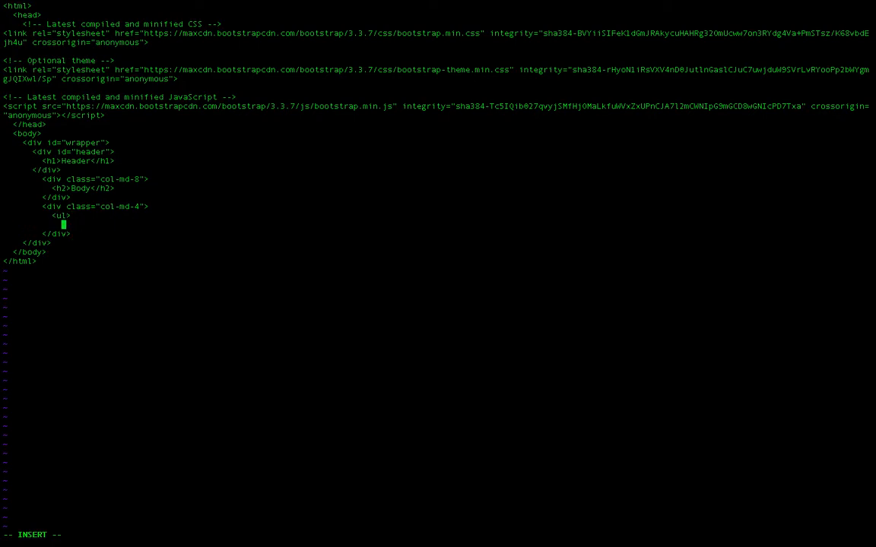
Add a list item containing the link text "Menu Item 1" with href "#" under the ul tag
{"action": "type", "text": "<li>"}
{"action": "type", "text": "Menu"}
{"action": "key", "text": "BackSpace"}
{"action": "key", "text": "BackSpace"}
{"action": "key", "text": "BackSpace"}
{"action": "key", "text": "BackSpace"}
{"action": "type", "text": "<ah"}
{"action": "key", "text": "BackSpace"}
{"action": "type", "text": "href=\"#\">Menu Item 1"}
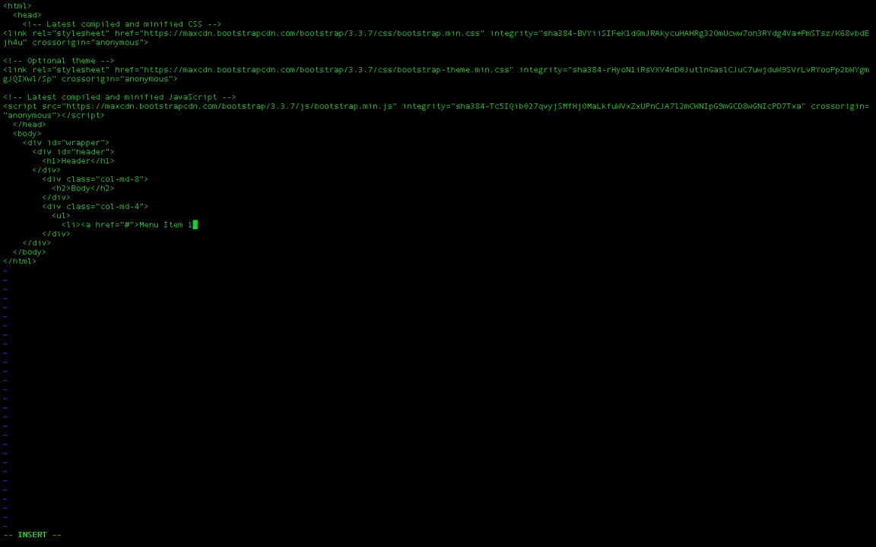
{"action": "type", "text": "<a"}
{"action": "type", "text": "a></li>"}
{"action": "key", "text": "Return"}
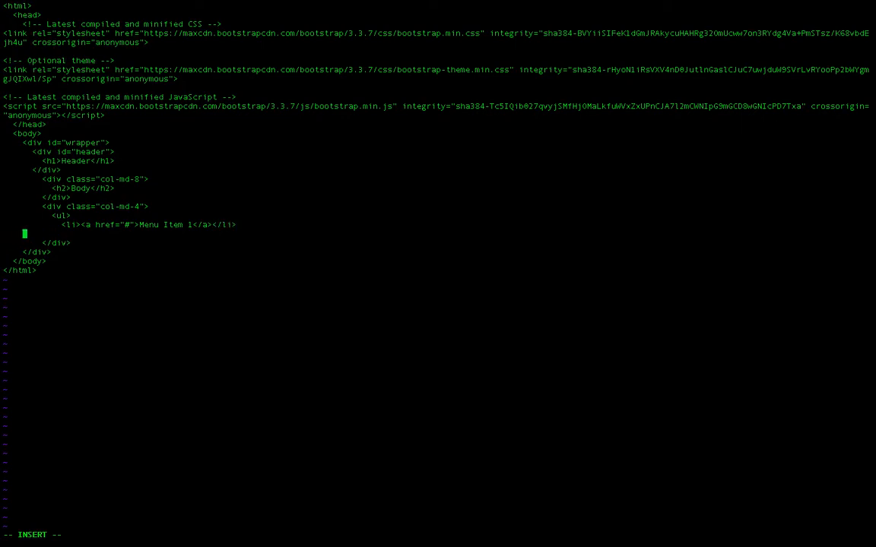
Add an empty li element on the line below the Menu Item 1 list item
{"action": "type", "text": "<li><"}
{"action": "type", "text": "/"}
{"action": "type", "text": "li>"}
Insert an anchor element with an empty href attribute between the second list item's li tags
{"action": "key", "text": "Left"}
{"action": "key", "text": "Left"}
{"action": "key", "text": "Left"}
{"action": "key", "text": "Left"}
{"action": "key", "text": "Left"}
{"action": "type", "text": "<a href=\"\"></a>"}
Set the second list item's empty href attribute to "#"
{"action": "key", "text": "Left"}
{"action": "key", "text": "Left"}
{"action": "key", "text": "Left"}
{"action": "key", "text": "Left"}
{"action": "key", "text": "Left"}
{"action": "key", "text": "Left"}
{"action": "type", "text": "#"}
Enter "Menu Item 2" as the link text between the second list item's anchor tags
{"action": "key", "text": "Right"}
{"action": "key", "text": "Right"}
{"action": "type", "text": "m"}
{"action": "key", "text": "BackSpace"}
{"action": "type", "text": "Menu Ite"}
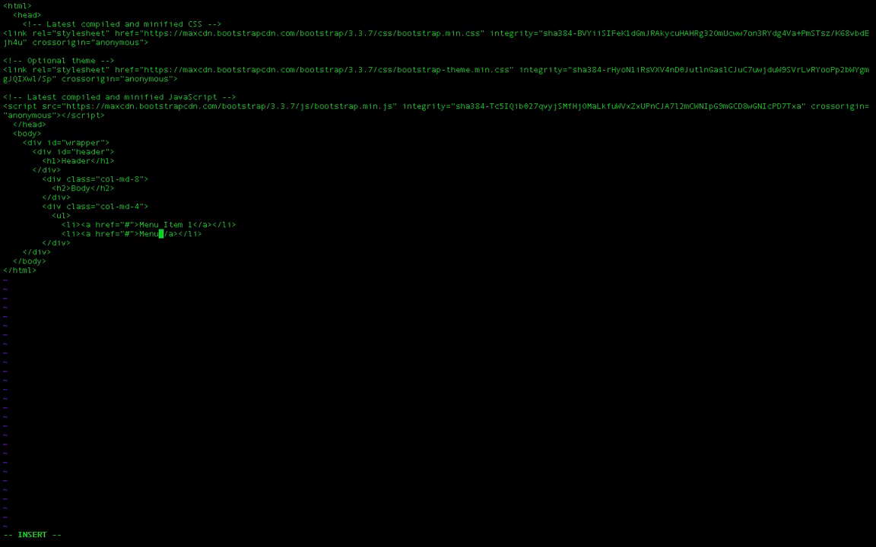
{"action": "type", "text": "m 2"}
Close the unordered list with an indented closing ul tag on a new line below the second list item
{"action": "key", "text": "Right"}
{"action": "key", "text": "Right"}
{"action": "key", "text": "Right"}
{"action": "key", "text": "Right"}
{"action": "key", "text": "Right"}
{"action": "key", "text": "Right"}
{"action": "key", "text": "Right"}
{"action": "key", "text": "Right"}
{"action": "key", "text": "Right"}
{"action": "key", "text": "Return"}
{"action": "key", "text": "Tab"}
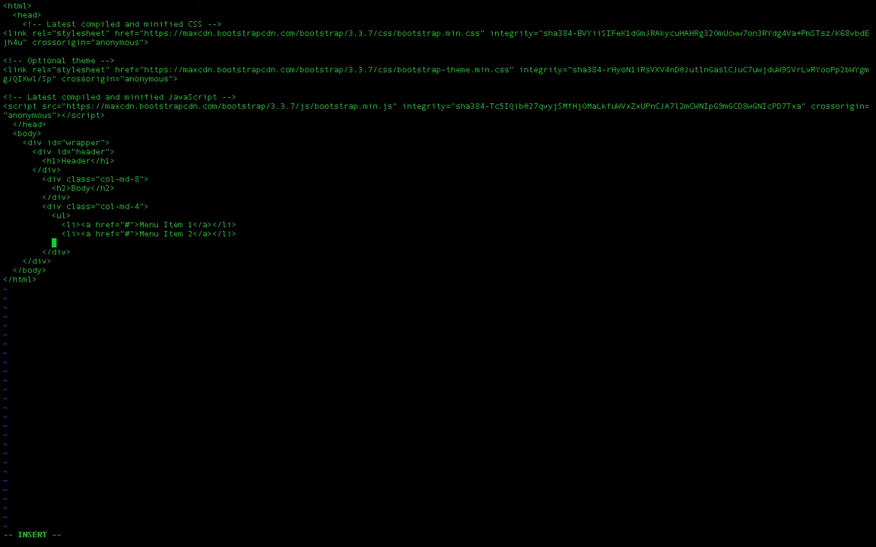
{"action": "type", "text": "</ul>"}
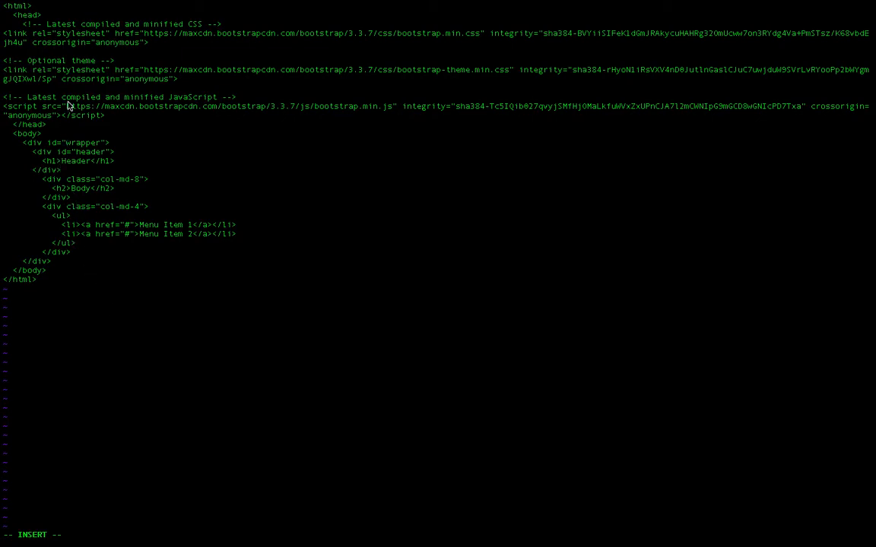
Add an empty style block on new lines just above the closing head tag in index.html
{"action": "key", "text": "Up"}
{"action": "key", "text": "Up"}
{"action": "key", "text": "Up"}
{"action": "key", "text": "Up"}
{"action": "key", "text": "Up"}
{"action": "key", "text": "Up"}
{"action": "key", "text": "Up"}
{"action": "key", "text": "Up"}
{"action": "key", "text": "Up"}
{"action": "key", "text": "Up"}
{"action": "key", "text": "Up"}
{"action": "key", "text": "Up"}
{"action": "key", "text": "Up"}
{"action": "key", "text": "Up"}
{"action": "key", "text": "Down"}
{"action": "key", "text": "Left"}
{"action": "key", "text": "Left"}
{"action": "key", "text": "Left"}
{"action": "key", "text": "Left"}
{"action": "key", "text": "Left"}
{"action": "key", "text": "Left"}
{"action": "key", "text": "Left"}
{"action": "key", "text": "Return"}
{"action": "key", "text": "Up"}
{"action": "type", "text": "<style>"}
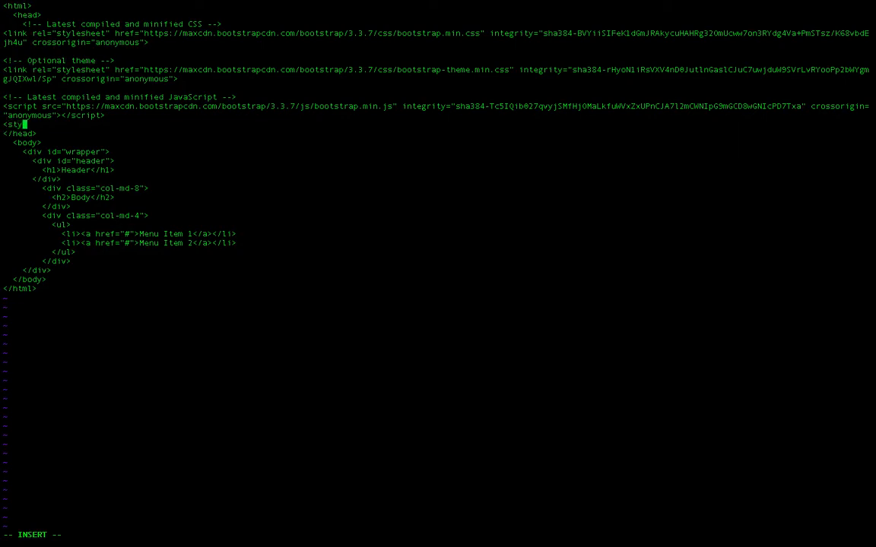
{"action": "key", "text": "Return"}
{"action": "key", "text": "Return"}
{"action": "type", "text": "</style>"}
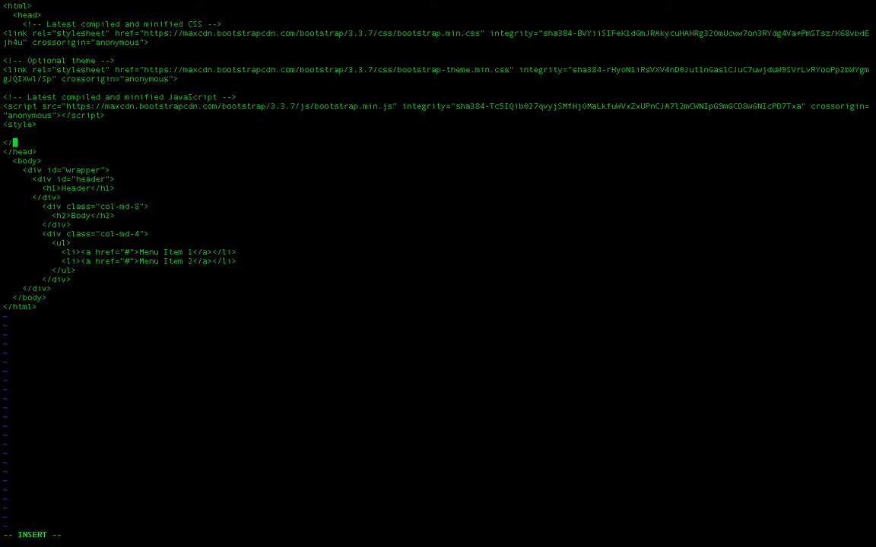
Write a #header CSS rule inside the style block that sets width: 100%;
{"action": "key", "text": "Up"}
{"action": "type", "text": "#header {"}
{"action": "key", "text": "Return"}
{"action": "key", "text": "Return"}
{"action": "type", "text": "}"}
{"action": "key", "text": "Up"}
{"action": "type", "text": "widht"}
{"action": "key", "text": "BackSpace"}
{"action": "key", "text": "BackSpace"}
{"action": "type", "text": "th: 100"}
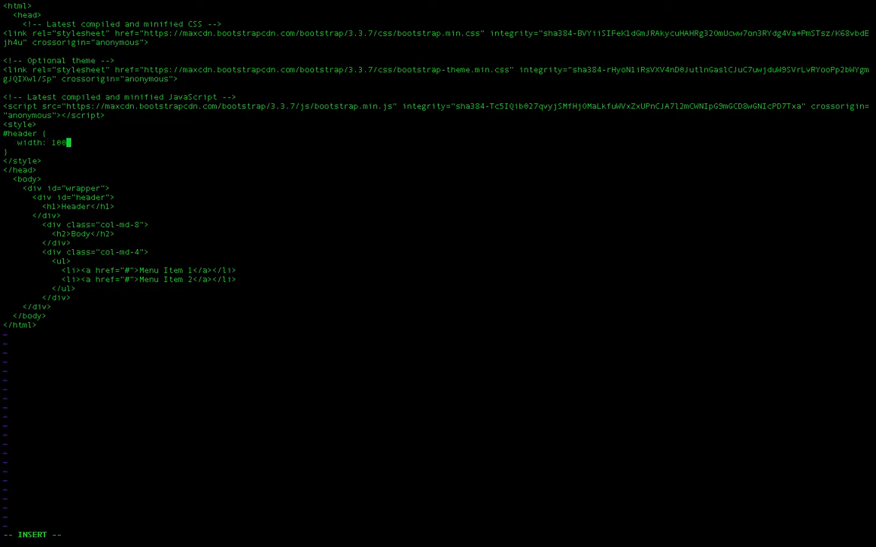
{"action": "type", "text": "%;"}
Save and close index.html, and reload the EC2 instance's page in Chrome to check the layout
{"action": "key", "text": "Escape"}
{"action": "type", "text": ":wq"}
{"action": "key", "text": "Return"}
{"action": "mouse_move", "coordinate": [5, 3]}
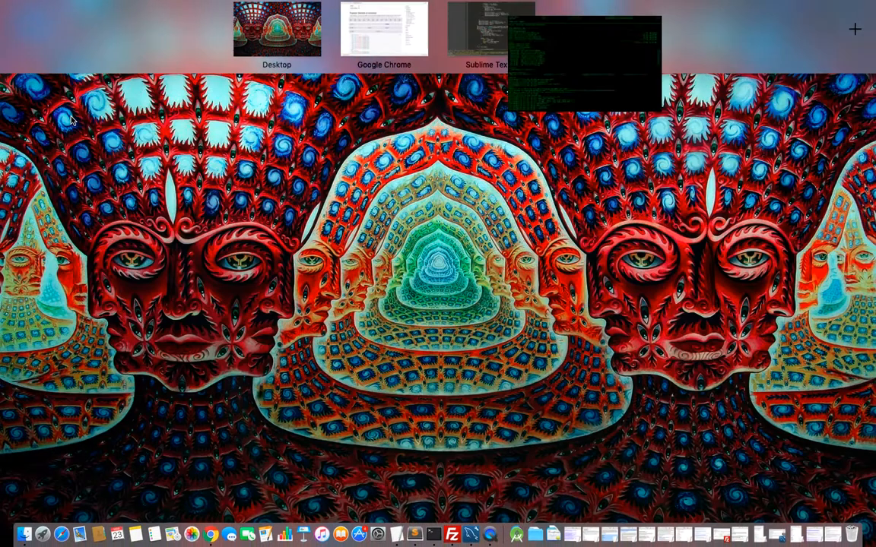
{"action": "left_click", "coordinate": [344, 34]}
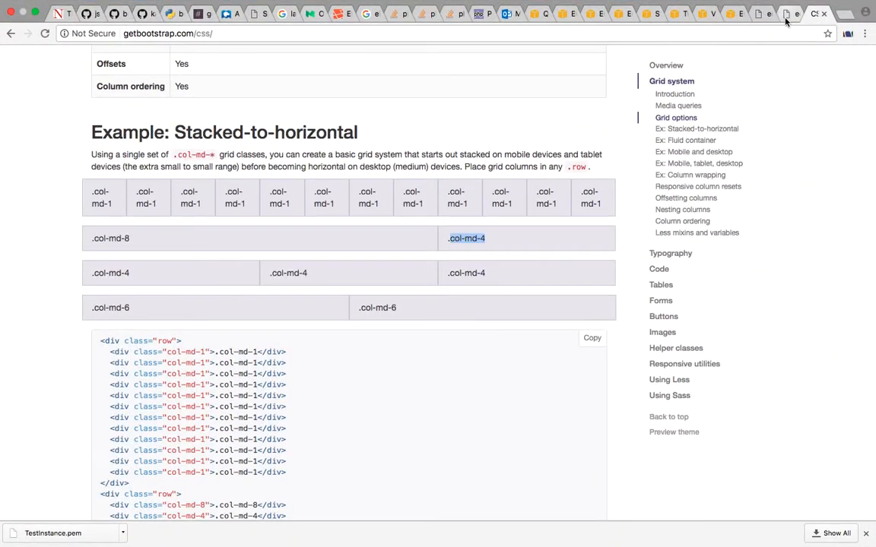
{"action": "key", "text": "ctrl+shift+Tab"}
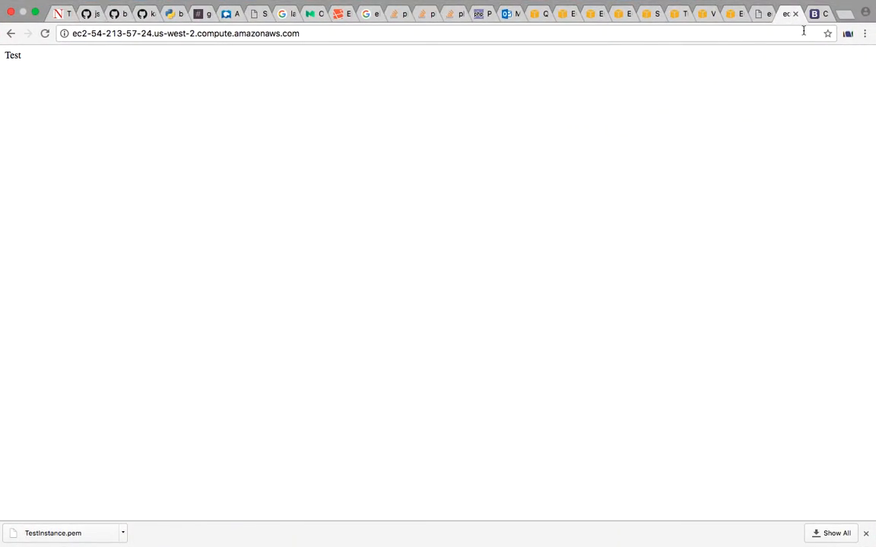
{"action": "key", "text": "super+r"}
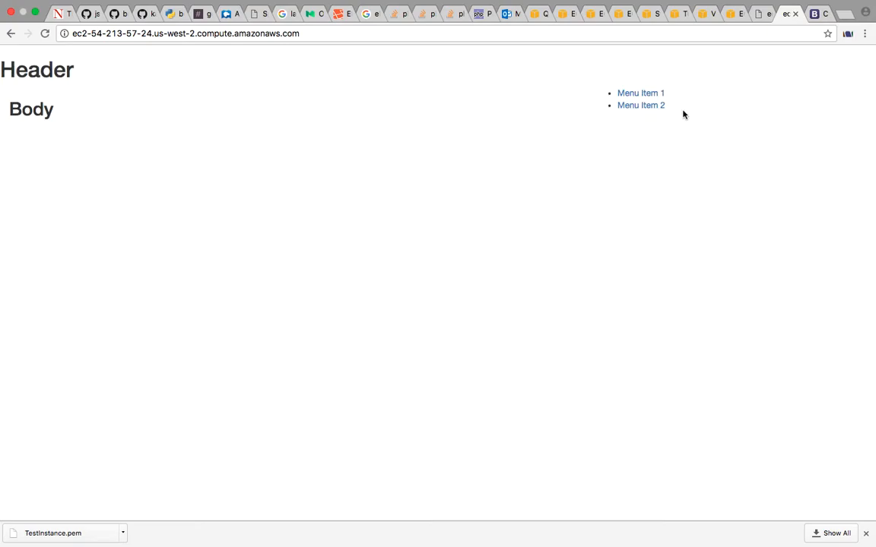
Switch to the terminal and reopen index.html in vi
{"action": "key", "text": "ctrl+Right"}
{"action": "key", "text": "ctrl+Right"}
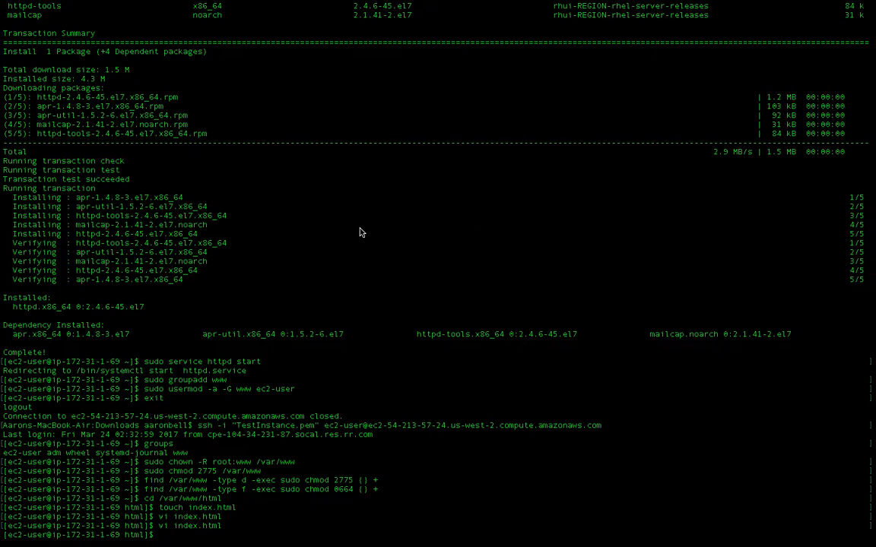
{"action": "key", "text": "Up"}
{"action": "key", "text": "Return"}
Add an empty div CSS rule below the #header rule in the style block
{"action": "key", "text": "Down"}
{"action": "key", "text": "Down"}
{"action": "key", "text": "Down"}
{"action": "key", "text": "Down"}
{"action": "key", "text": "Down"}
{"action": "key", "text": "Down"}
{"action": "key", "text": "Down"}
{"action": "key", "text": "Down"}
{"action": "key", "text": "Down"}
{"action": "key", "text": "Down"}
{"action": "key", "text": "Down"}
{"action": "key", "text": "Down"}
{"action": "key", "text": "Down"}
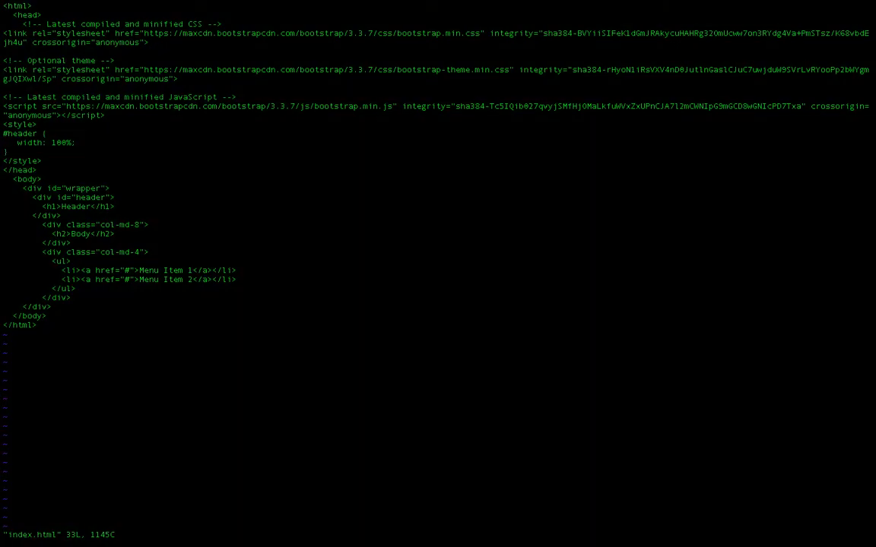
{"action": "key", "text": "A"}
{"action": "key", "text": "Return"}
{"action": "type", "text": "div {"}
{"action": "key", "text": "Return"}
{"action": "key", "text": "Return"}
{"action": "type", "text": "}"}
Give the div rule the declaration border: 1px solid black;
{"action": "key", "text": "Up"}
{"action": "type", "text": "border: 1px solid b"}
{"action": "key", "text": "BackSpace"}
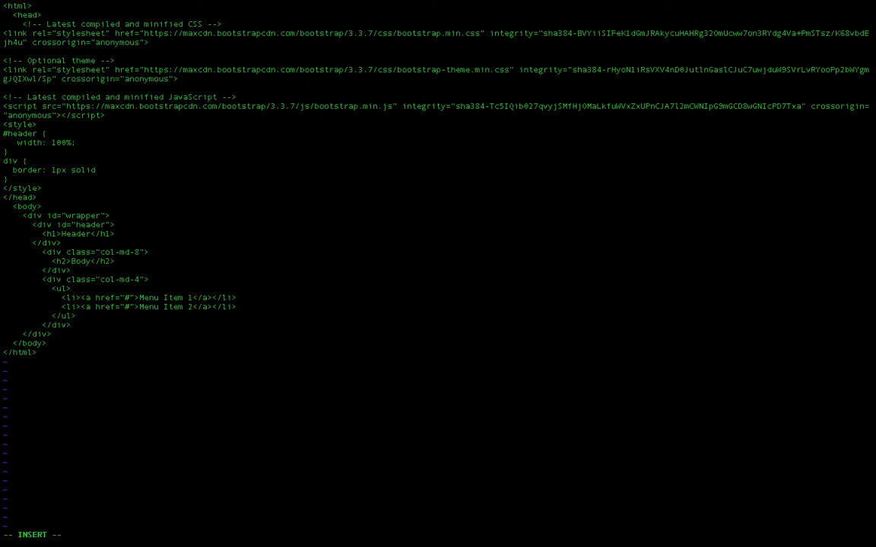
{"action": "type", "text": "bla"}
{"action": "key", "text": "BackSpace"}
{"action": "key", "text": "BackSpace"}
{"action": "type", "text": "lack;"}
Save and close index.html, and reload the EC2 instance's page in Chrome to check the borders
{"action": "key", "text": "Escape"}
{"action": "type", "text": ":wq"}
{"action": "key", "text": "Return"}
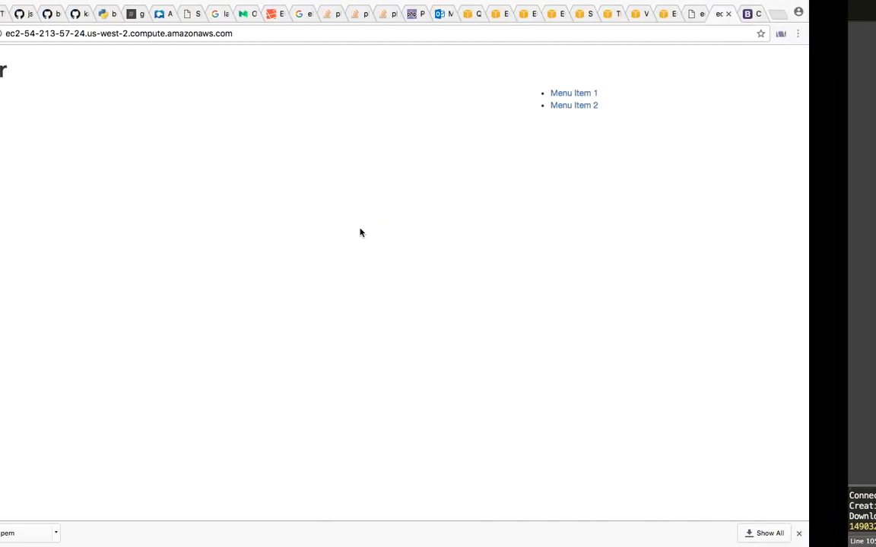
{"action": "key", "text": "super+r"}
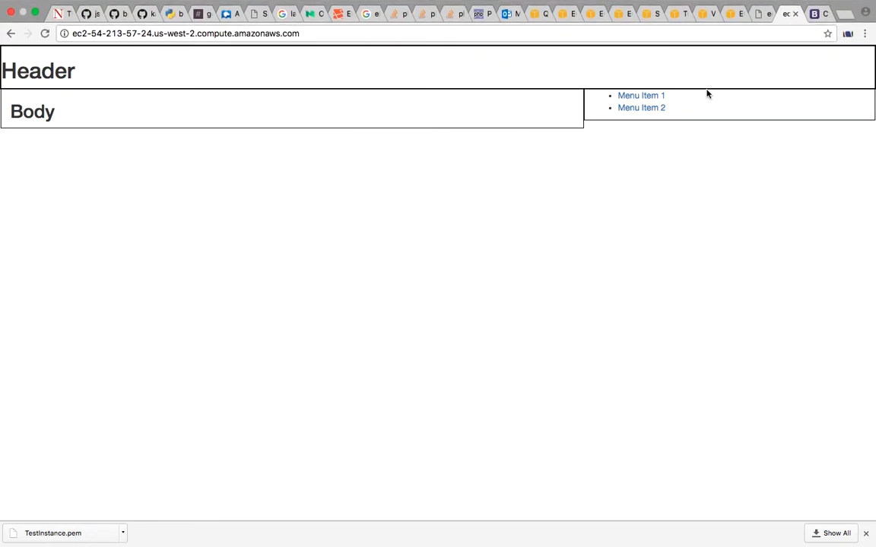
Check the front-end JavaScript task in the Week 1 email in Outlook, and reopen index.html in vi in the terminal
{"action": "left_click", "coordinate": [507, 31]}
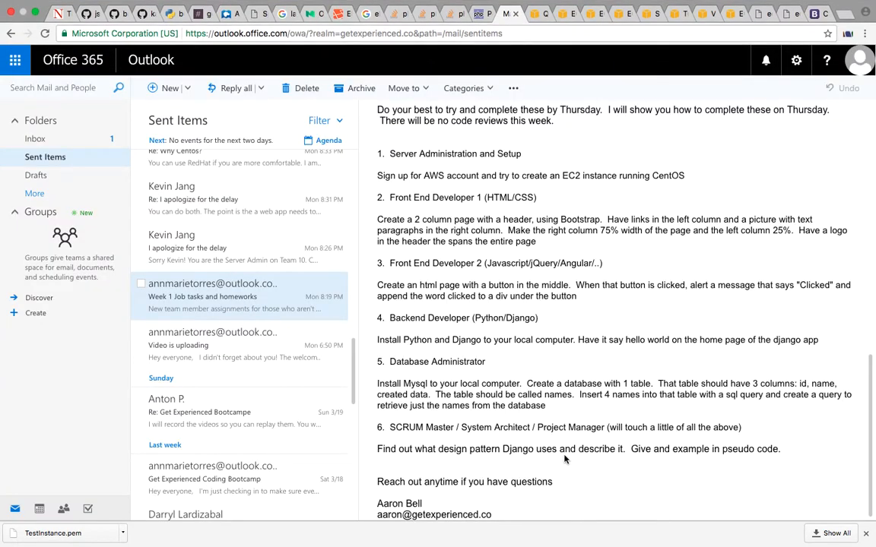
{"action": "key", "text": "ctrl+Right"}
{"action": "key", "text": "ctrl+Right"}
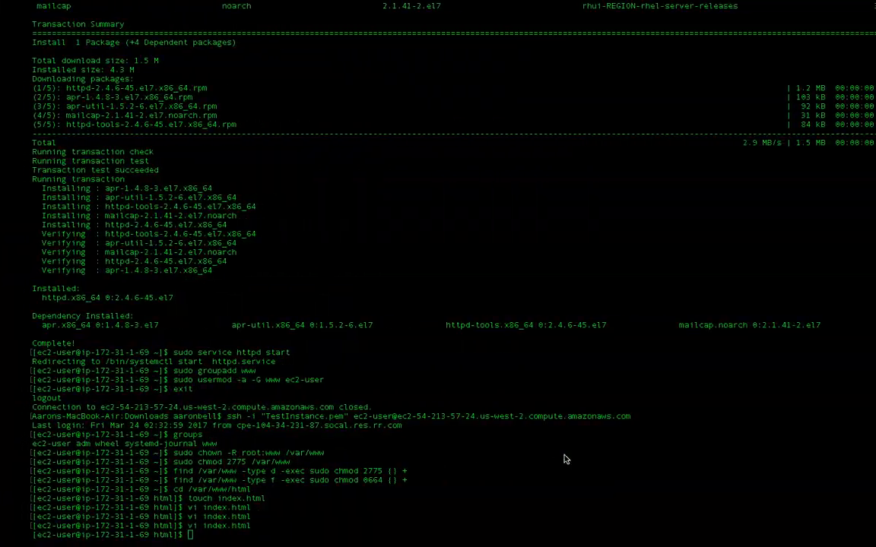
{"action": "key", "text": "Up"}
{"action": "key", "text": "Return"}
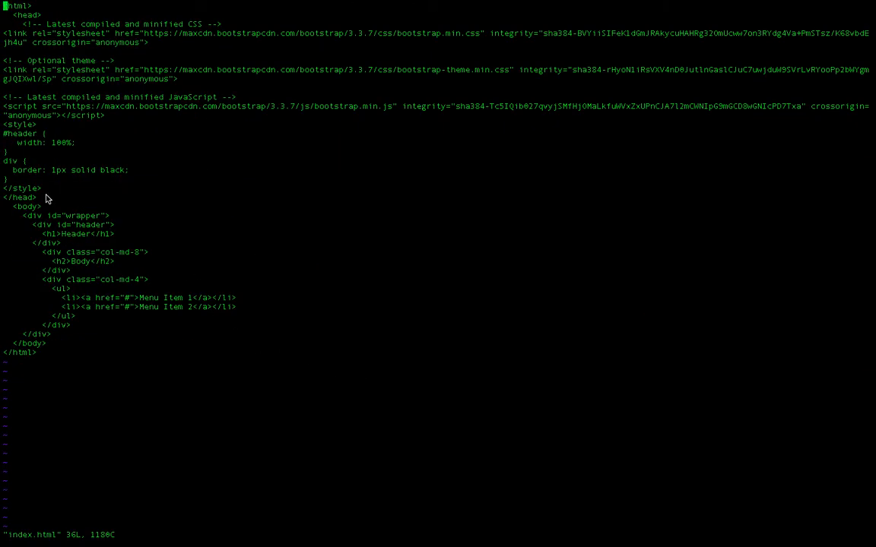
Insert an empty script block between the closing style tag and the closing head tag
{"action": "key", "text": "j"}
{"action": "key", "text": "j"}
{"action": "key", "text": "j"}
{"action": "key", "text": "j"}
{"action": "key", "text": "j"}
{"action": "key", "text": "j"}
{"action": "key", "text": "j"}
{"action": "key", "text": "j"}
{"action": "key", "text": "j"}
{"action": "key", "text": "j"}
{"action": "key", "text": "j"}
{"action": "key", "text": "j"}
{"action": "key", "text": "j"}
{"action": "key", "text": "j"}
{"action": "key", "text": "j"}
{"action": "key", "text": "Down"}
{"action": "key", "text": "Down"}
{"action": "key", "text": "Right"}
{"action": "key", "text": "Right"}
{"action": "key", "text": "Right"}
{"action": "key", "text": "Right"}
{"action": "key", "text": "Right"}
{"action": "key", "text": "Right"}
{"action": "key", "text": "Right"}
{"action": "key", "text": "Up"}
{"action": "key", "text": "Up"}
{"action": "key", "text": "Up"}
{"action": "key", "text": "Up"}
{"action": "key", "text": "Up"}
{"action": "key", "text": "Up"}
{"action": "key", "text": "Up"}
{"action": "key", "text": "Up"}
{"action": "key", "text": "Up"}
{"action": "key", "text": "Down"}
{"action": "key", "text": "Down"}
{"action": "key", "text": "Down"}
{"action": "key", "text": "Down"}
{"action": "key", "text": "Down"}
{"action": "key", "text": "Down"}
{"action": "key", "text": "Down"}
{"action": "key", "text": "Down"}
{"action": "key", "text": "Return"}
{"action": "key", "text": "Return"}
{"action": "key", "text": "i"}
{"action": "key", "text": "Right"}
{"action": "key", "text": "Right"}
{"action": "key", "text": "Right"}
{"action": "key", "text": "Right"}
{"action": "key", "text": "Right"}
{"action": "key", "text": "Right"}
{"action": "key", "text": "Right"}
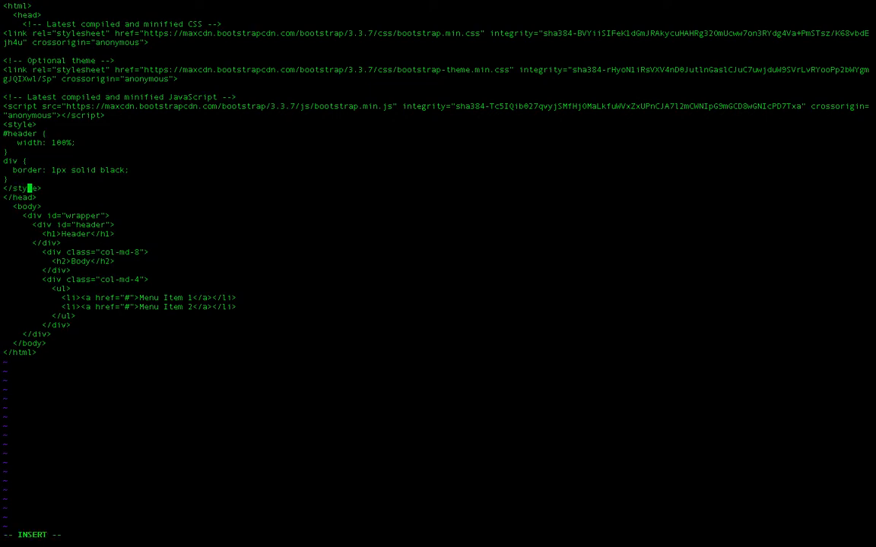
{"action": "key", "text": "Return"}
{"action": "type", "text": "<"}
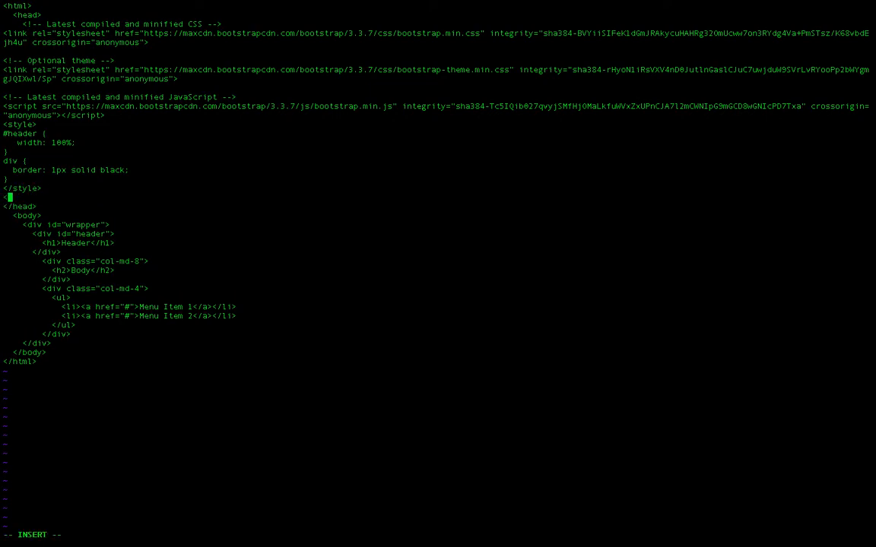
{"action": "type", "text": "script>"}
{"action": "key", "text": "Return"}
{"action": "key", "text": "Return"}
{"action": "type", "text": "</script>"}
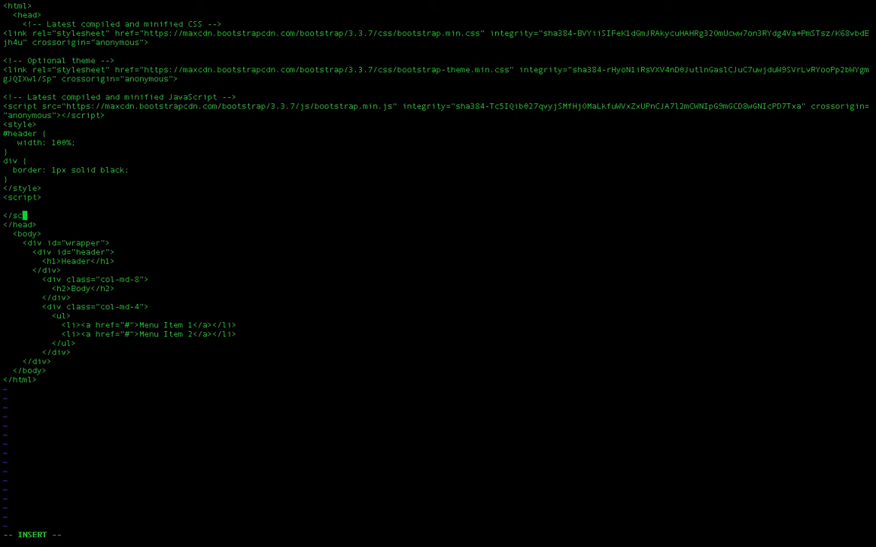
Start an anonymous function wrapper inside the script block, with "(function(){" above a blank line and ");" below it
{"action": "key", "text": "Up"}
{"action": "type", "text": "(func)"}
{"action": "type", "text": ";"}
{"action": "key", "text": "Left"}
{"action": "key", "text": "Left"}
{"action": "type", "text": "function(){"}
{"action": "key", "text": "Return"}
{"action": "key", "text": "Return"}
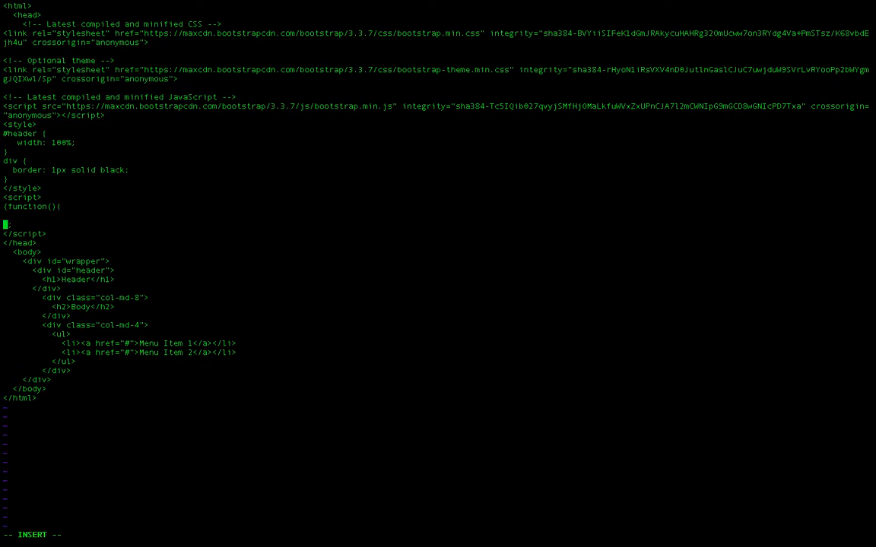
{"action": "key", "text": "Up"}
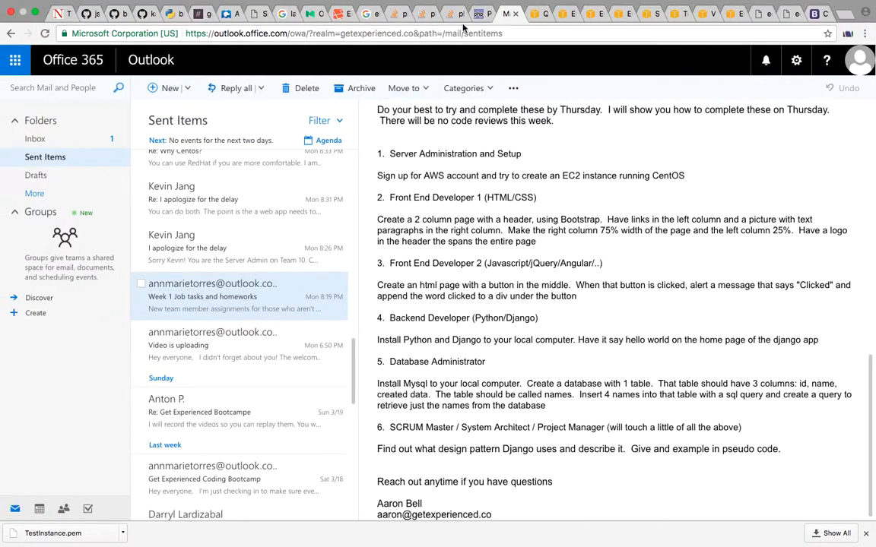
Search Google for "jquery cdn" in a new Chrome tab and open the jQuery CDN page at code.jquery.com
{"action": "left_click", "coordinate": [846, 14]}
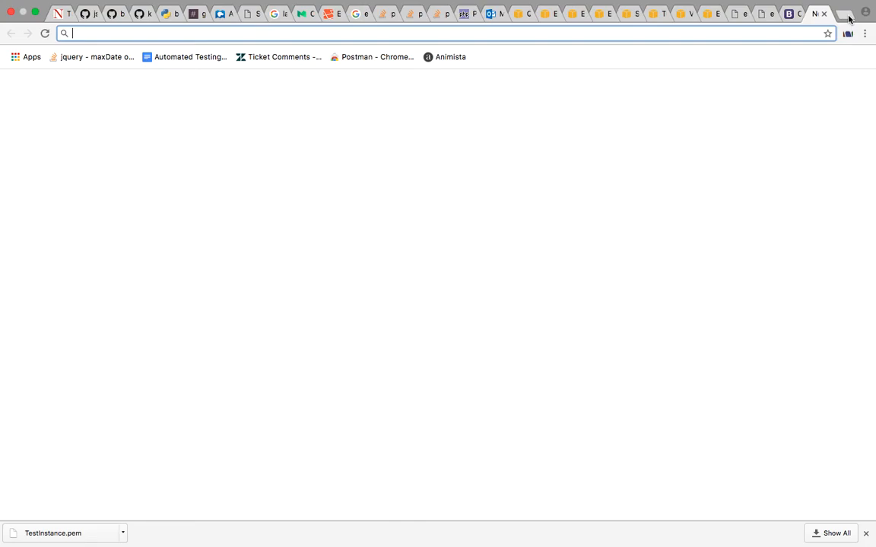
{"action": "type", "text": "jquery cdn"}
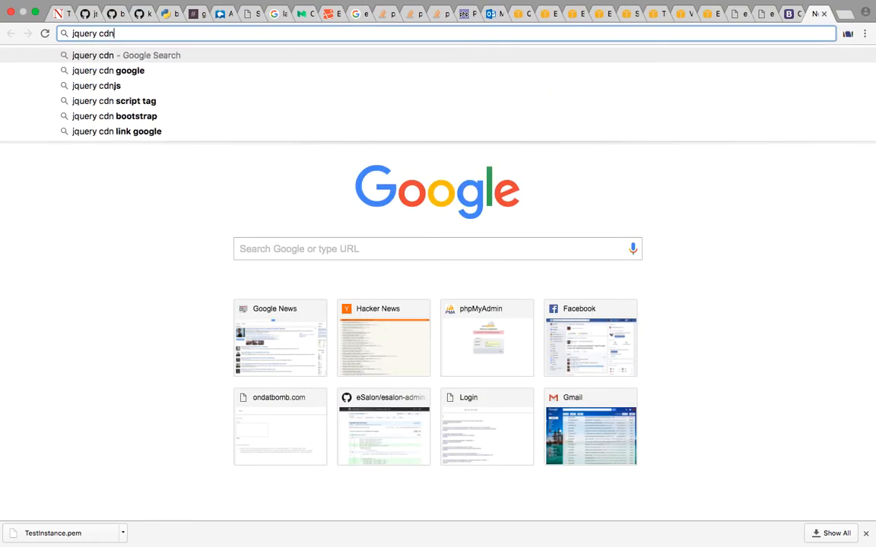
{"action": "key", "text": "Return"}
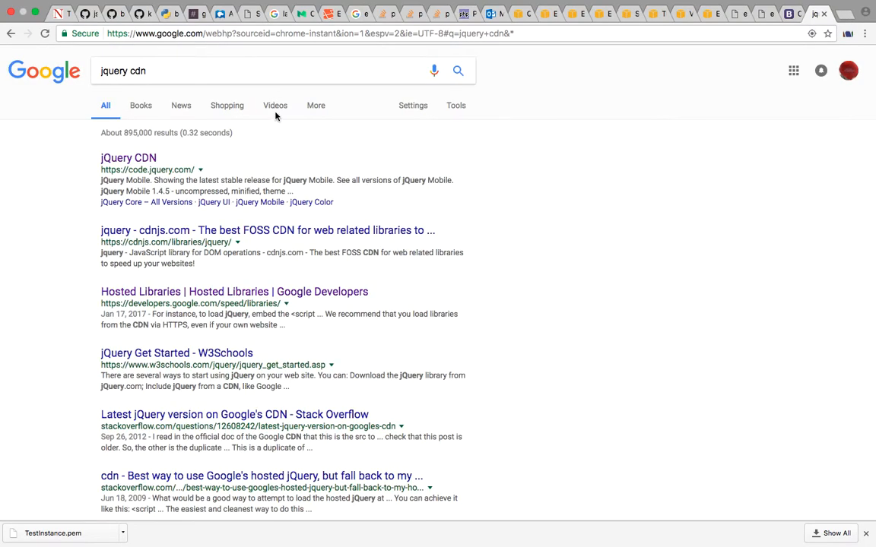
{"action": "left_click", "coordinate": [143, 160]}
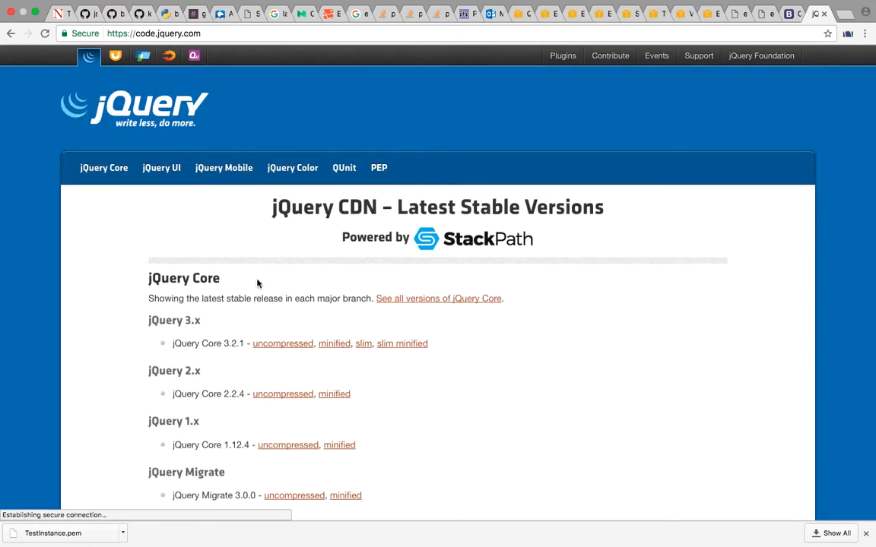
Show the integration code for minified jQuery Core 3.2.1 and copy its complete script tag
{"action": "scroll", "coordinate": [258, 292], "scroll_direction": "down", "scroll_amount": 10}
{"action": "scroll", "coordinate": [258, 291], "scroll_direction": "up", "scroll_amount": 15}
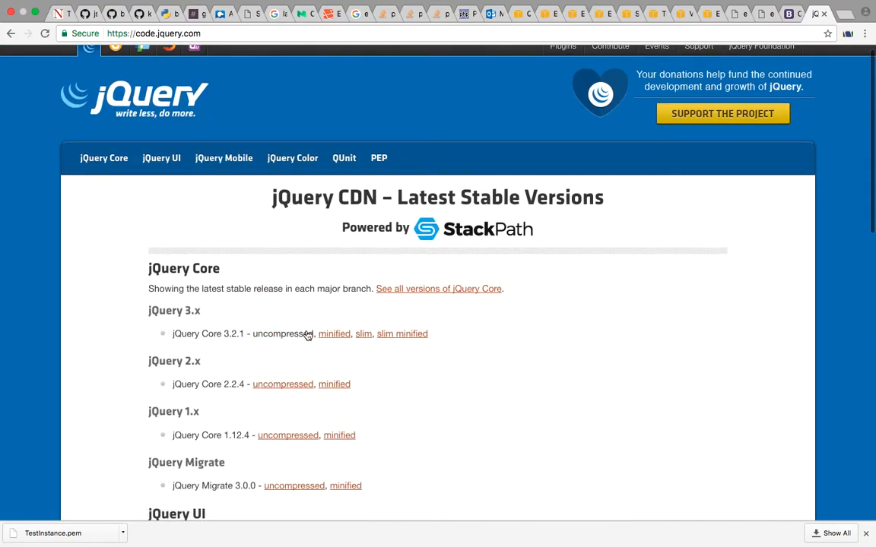
{"action": "left_click", "coordinate": [324, 336]}
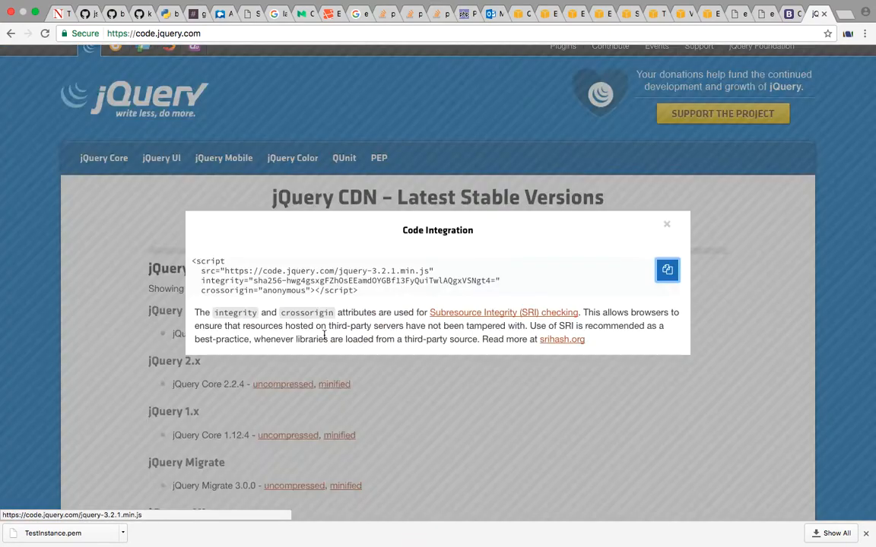
{"action": "left_click_drag", "start_coordinate": [360, 292], "coordinate": [191, 268]}
{"action": "key", "text": "ctrl+c"}
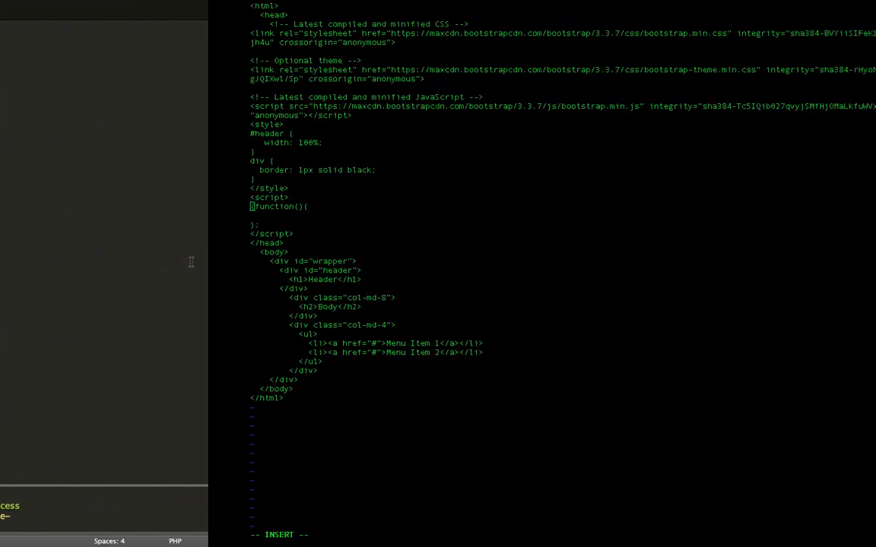
Paste the jQuery 3.2.1 script tag on new lines between the Bootstrap script tag and the style block in index.html
{"action": "key", "text": "Up"}
{"action": "key", "text": "Up"}
{"action": "key", "text": "Up"}
{"action": "key", "text": "Up"}
{"action": "key", "text": "Up"}
{"action": "key", "text": "Up"}
{"action": "key", "text": "Up"}
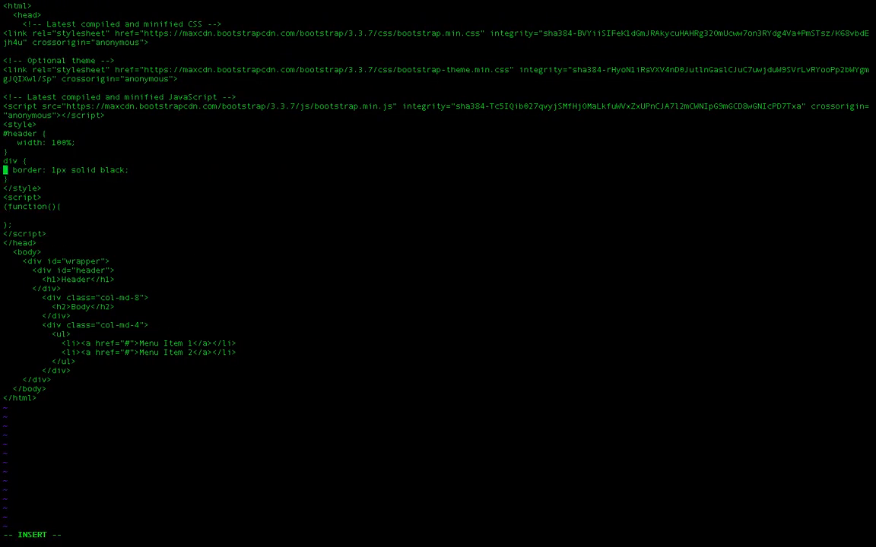
{"action": "key", "text": "Return"}
{"action": "key", "text": "Return"}
{"action": "key", "text": "Up"}
{"action": "key", "text": "Up"}
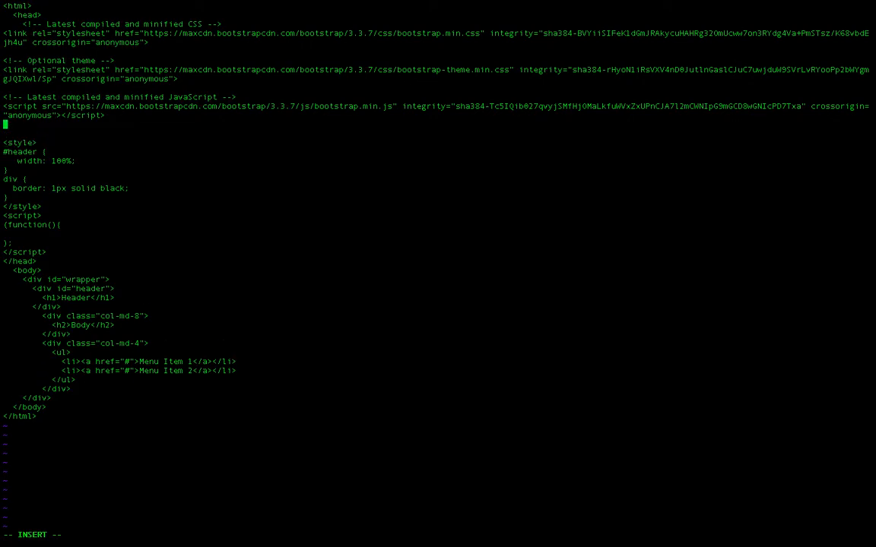
{"action": "key", "text": "ctrl+shift+v"}
Switch back to Chrome and search Google for "jquery on ready"
{"action": "key", "text": "ctrl+Left"}
{"action": "key", "text": "ctrl+Left"}
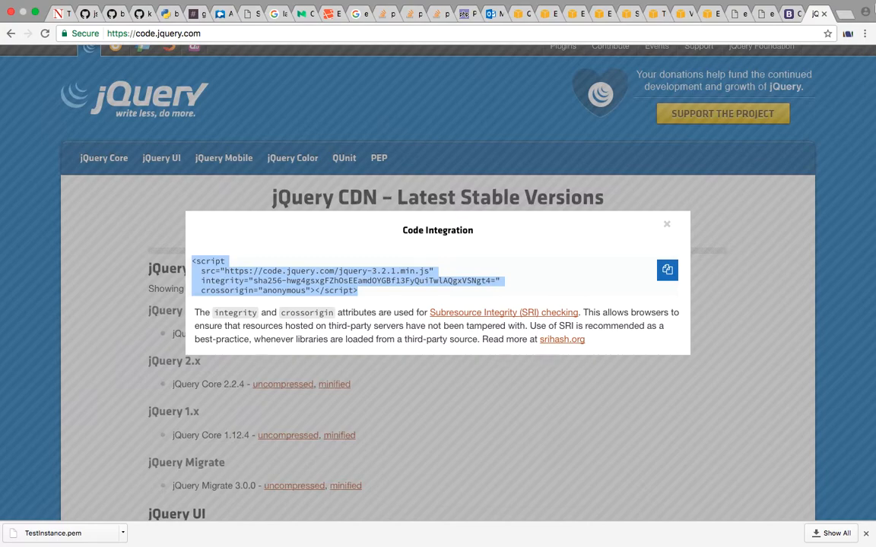
{"action": "left_click", "coordinate": [719, 30]}
{"action": "type", "text": "jquery on ready"}
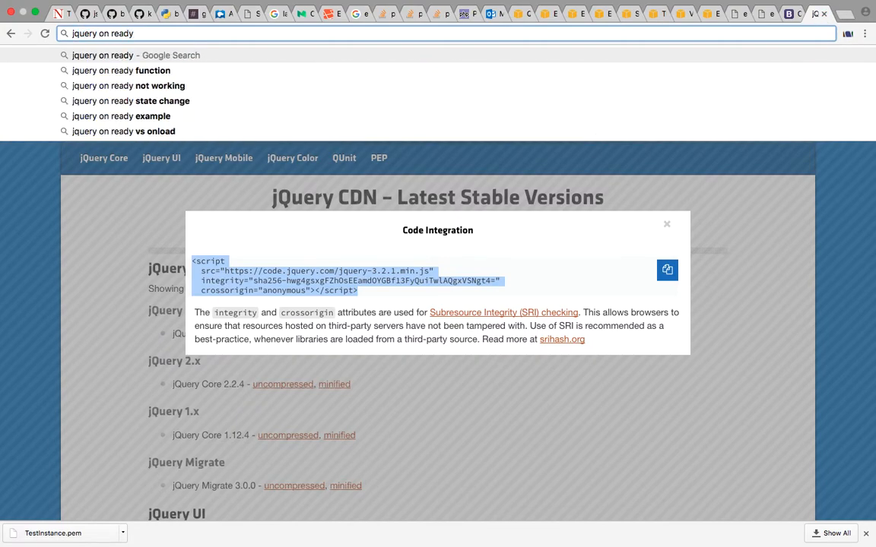
{"action": "key", "text": "Return"}
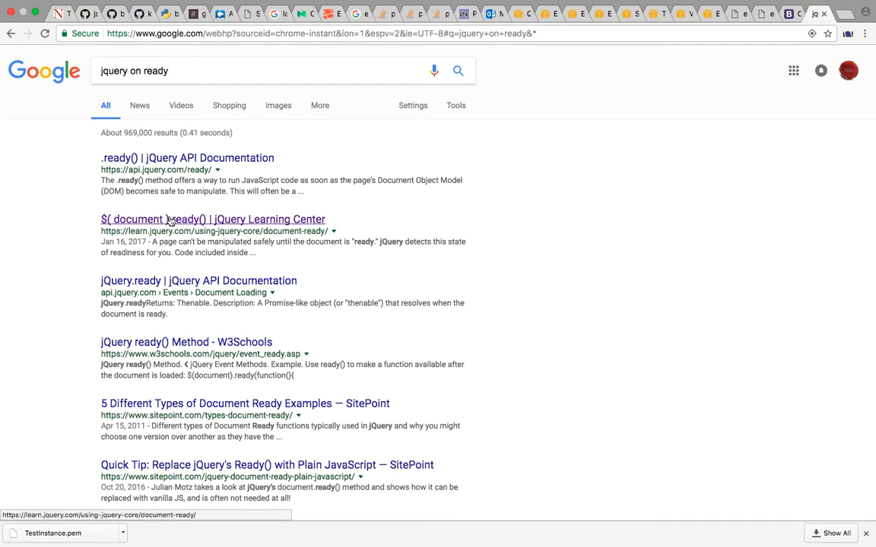
Open the jQuery Learning Center's $( document ).ready() article and select the first ready block's code, without its comment line
{"action": "key", "text": "ctrl+Right"}
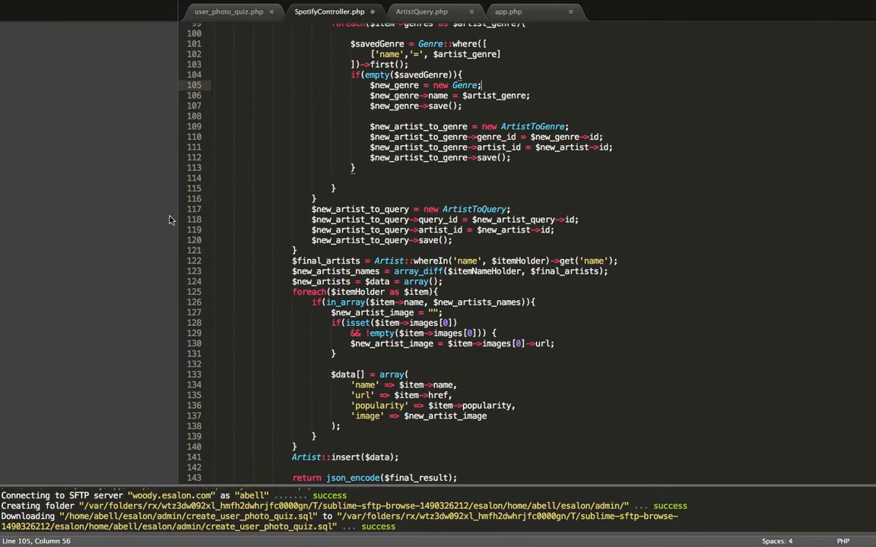
{"action": "key", "text": "ctrl+Left"}
{"action": "left_click", "coordinate": [171, 219]}
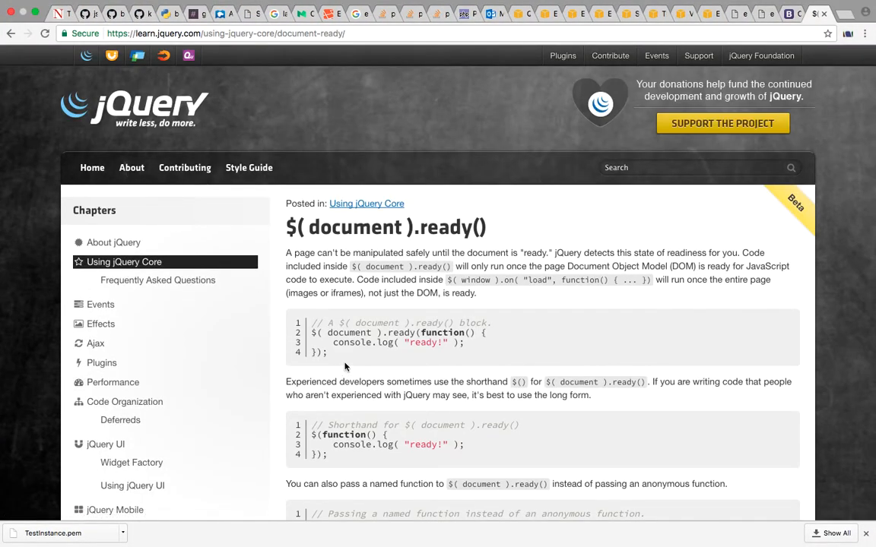
{"action": "left_click_drag", "start_coordinate": [329, 352], "coordinate": [313, 327]}
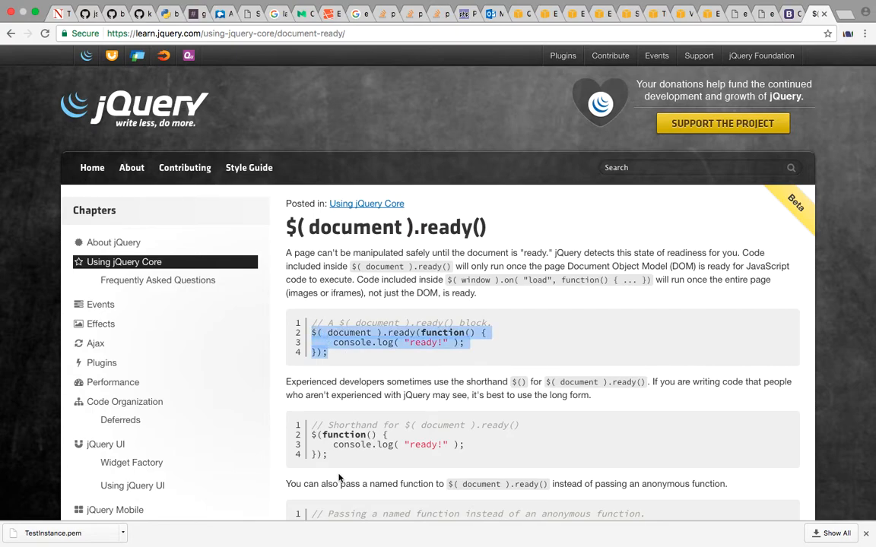
Copy the shorthand $(function() ready block's code, without its comment line, and switch to the terminal
{"action": "left_click_drag", "start_coordinate": [333, 456], "coordinate": [312, 437]}
{"action": "key", "text": "ctrl+c"}
{"action": "key", "text": "ctrl+Right"}
{"action": "key", "text": "ctrl+Right"}
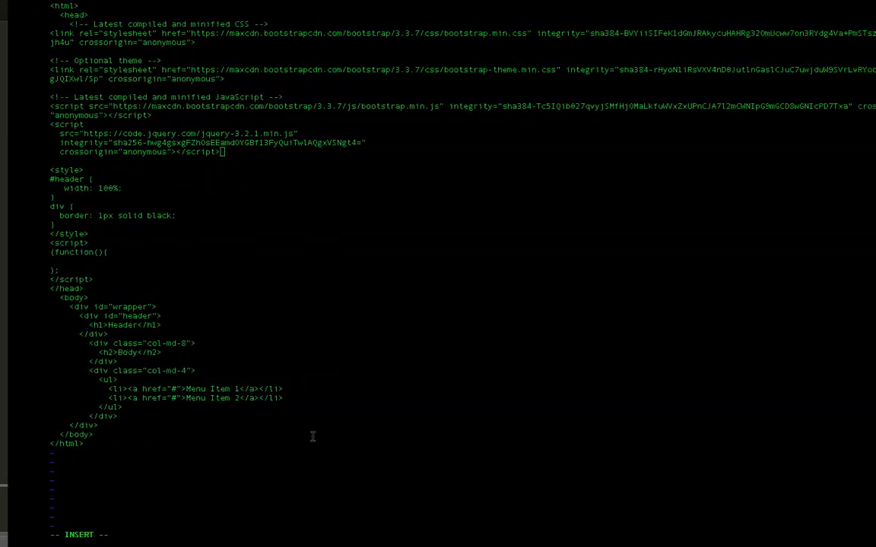
Replace the (function(){ }); stub in the script block of index.html with the copied jQuery shorthand ready block
{"action": "key", "text": "Down"}
{"action": "key", "text": "Down"}
{"action": "key", "text": "Down"}
{"action": "key", "text": "Down"}
{"action": "key", "text": "Down"}
{"action": "key", "text": "Down"}
{"action": "key", "text": "Down"}
{"action": "key", "text": "Down"}
{"action": "key", "text": "Down"}
{"action": "key", "text": "Down"}
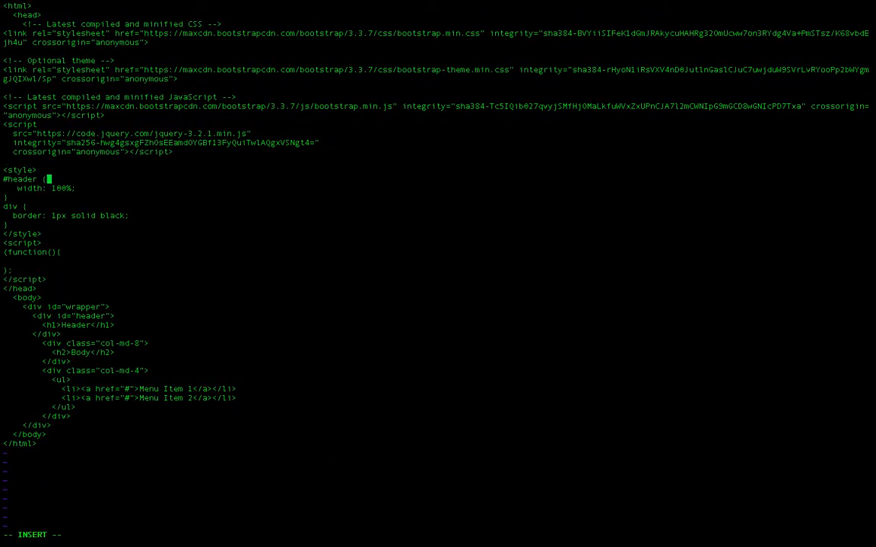
{"action": "key", "text": "Down"}
{"action": "key", "text": "BackSpace"}
{"action": "key", "text": "BackSpace"}
{"action": "key", "text": "BackSpace"}
{"action": "key", "text": "BackSpace"}
{"action": "key", "text": "BackSpace"}
{"action": "key", "text": "BackSpace"}
{"action": "key", "text": "BackSpace"}
{"action": "key", "text": "BackSpace"}
{"action": "key", "text": "BackSpace"}
{"action": "key", "text": "BackSpace"}
{"action": "key", "text": "BackSpace"}
{"action": "key", "text": "BackSpace"}
{"action": "key", "text": "BackSpace"}
{"action": "key", "text": "BackSpace"}
{"action": "key", "text": "BackSpace"}
{"action": "key", "text": "BackSpace"}
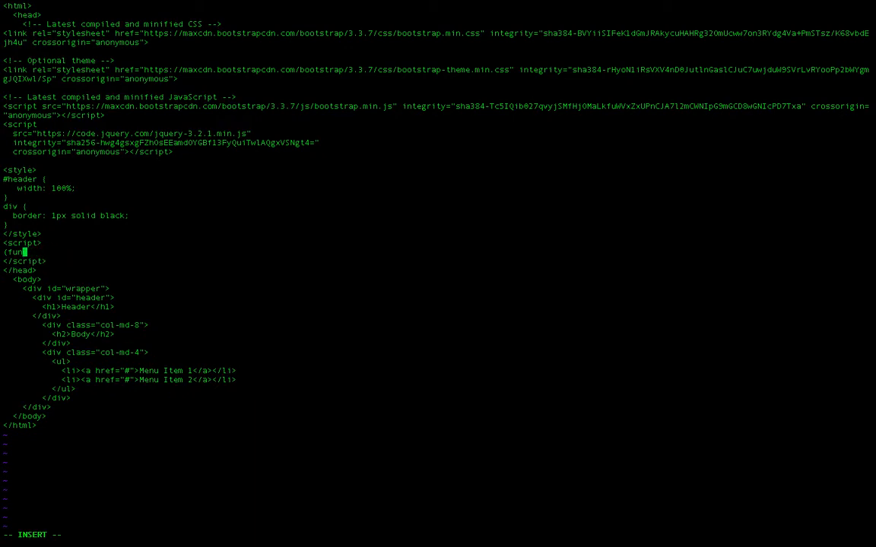
{"action": "key", "text": "ctrl+shift+v"}
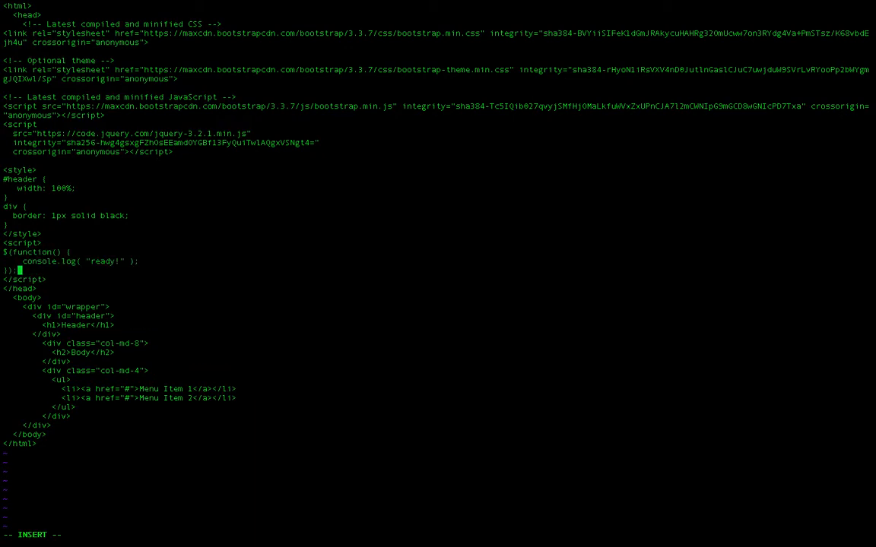
Delete the console.log( "ready!" ); statement inside the ready function
{"action": "key", "text": "Up"}
{"action": "key", "text": "Right"}
{"action": "key", "text": "Right"}
{"action": "key", "text": "Right"}
{"action": "key", "text": "Right"}
{"action": "key", "text": "Right"}
{"action": "key", "text": "Right"}
{"action": "key", "text": "Right"}
{"action": "key", "text": "Right"}
{"action": "key", "text": "Right"}
{"action": "key", "text": "Right"}
{"action": "key", "text": "Right"}
{"action": "key", "text": "Right"}
{"action": "key", "text": "Right"}
{"action": "key", "text": "Right"}
{"action": "key", "text": "Right"}
{"action": "key", "text": "Right"}
{"action": "key", "text": "Right"}
{"action": "key", "text": "Right"}
{"action": "key", "text": "Right"}
{"action": "key", "text": "Right"}
{"action": "key", "text": "Right"}
{"action": "key", "text": "Right"}
{"action": "key", "text": "BackSpace"}
{"action": "key", "text": "BackSpace"}
{"action": "key", "text": "BackSpace"}
{"action": "key", "text": "BackSpace"}
{"action": "key", "text": "BackSpace"}
{"action": "key", "text": "BackSpace"}
{"action": "key", "text": "BackSpace"}
{"action": "key", "text": "BackSpace"}
{"action": "key", "text": "BackSpace"}
{"action": "key", "text": "BackSpace"}
{"action": "key", "text": "BackSpace"}
{"action": "key", "text": "BackSpace"}
{"action": "key", "text": "BackSpace"}
{"action": "key", "text": "BackSpace"}
{"action": "key", "text": "BackSpace"}
{"action": "key", "text": "BackSpace"}
Write alert('test! is this work?'); as the body of the ready function
{"action": "key", "text": "BackSpace"}
{"action": "key", "text": "BackSpace"}
{"action": "key", "text": "BackSpace"}
{"action": "key", "text": "BackSpace"}
{"action": "key", "text": "BackSpace"}
{"action": "key", "text": "BackSpace"}
{"action": "key", "text": "BackSpace"}
{"action": "type", "text": "alert("}
{"action": "type", "text": "'"}
{"action": "type", "text": "l"}
{"action": "key", "text": "BackSpace"}
{"action": "type", "text": "test "}
{"action": "type", "text": "is thro"}
{"action": "key", "text": "BackSpace"}
{"action": "key", "text": "BackSpace"}
{"action": "key", "text": "BackSpace"}
{"action": "key", "text": "BackSpace"}
{"action": "key", "text": "BackSpace"}
{"action": "key", "text": "BackSpace"}
{"action": "key", "text": "BackSpace"}
{"action": "key", "text": "BackSpace"}
{"action": "type", "text": "! is this work?');"}
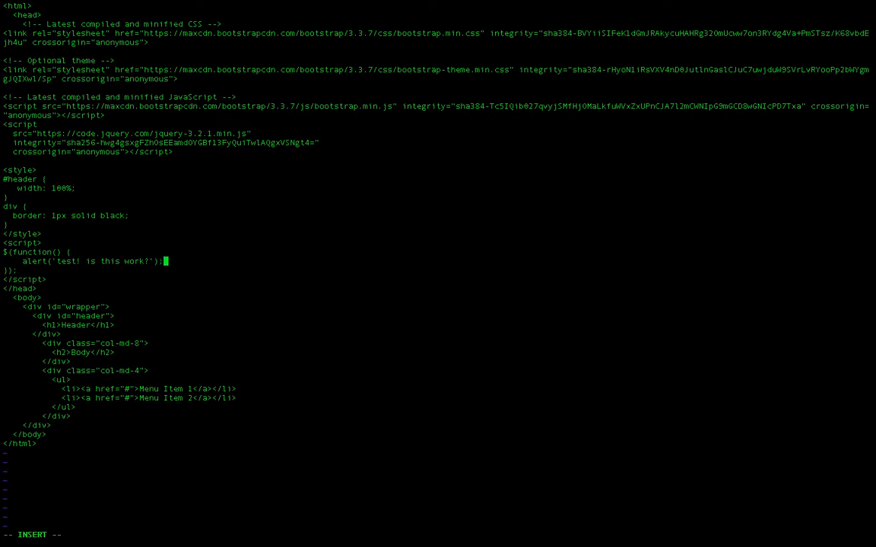
Save index.html and quit vi
{"action": "key", "text": "super+s"}
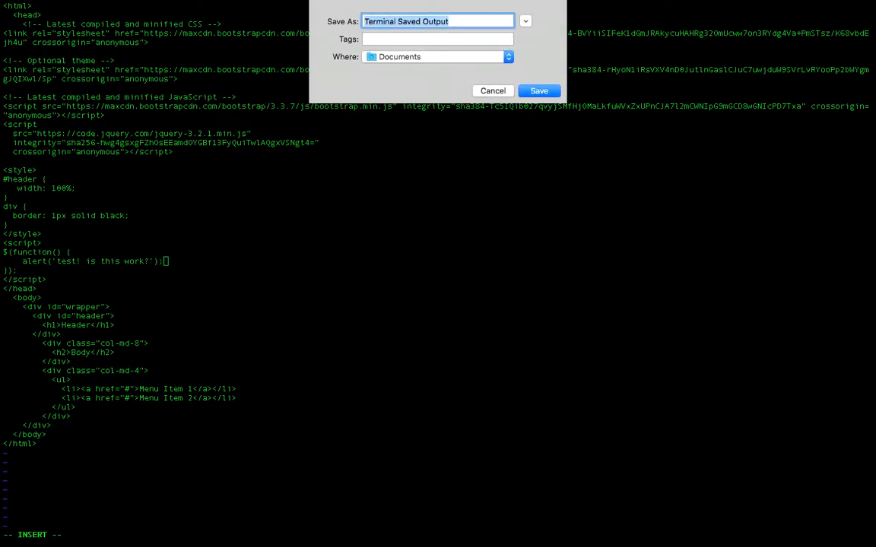
{"action": "left_click", "coordinate": [492, 91]}
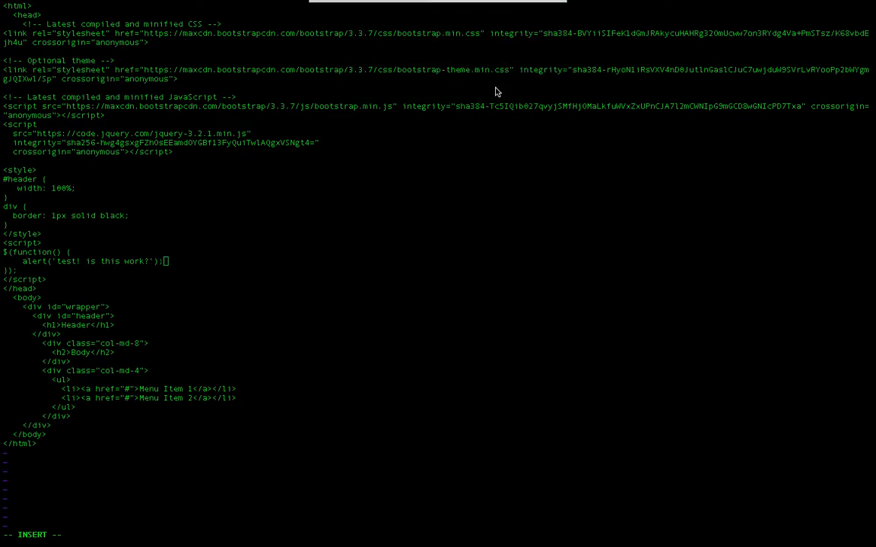
{"action": "key", "text": "Escape"}
{"action": "type", "text": ":wq"}
{"action": "key", "text": "Return"}
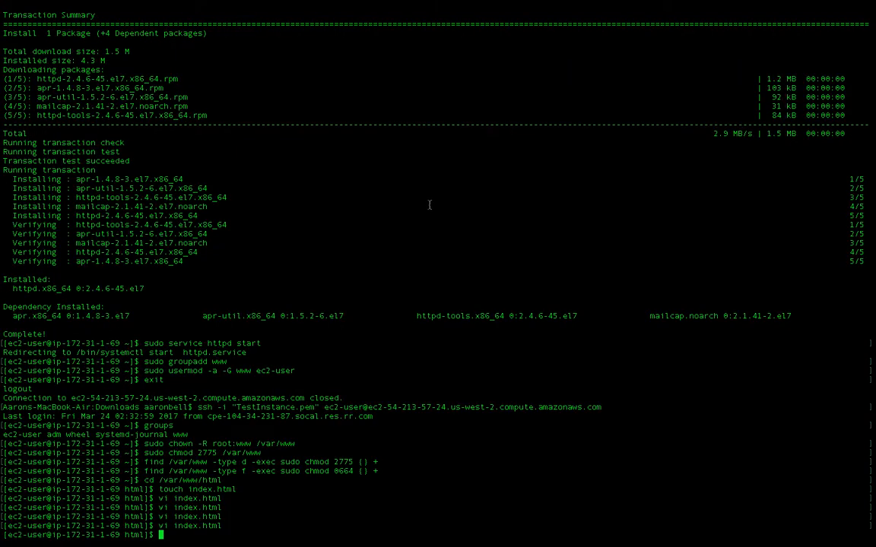
Switch to Chrome, reload the EC2-hosted page to test the script, and dismiss its alert
{"action": "key", "text": "ctrl+Left"}
{"action": "key", "text": "ctrl+Right"}
{"action": "key", "text": "ctrl+Left"}
{"action": "key", "text": "ctrl+Left"}
{"action": "left_click", "coordinate": [765, 13]}
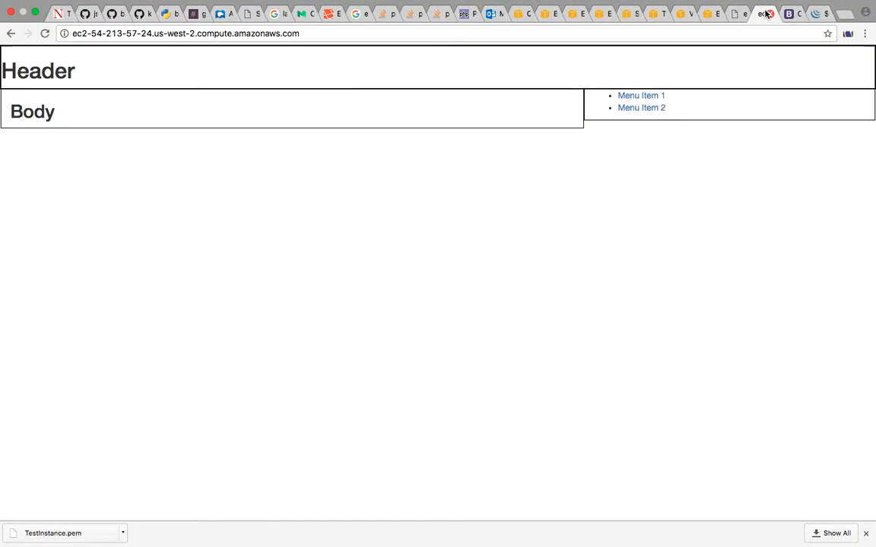
{"action": "key", "text": "super+r"}
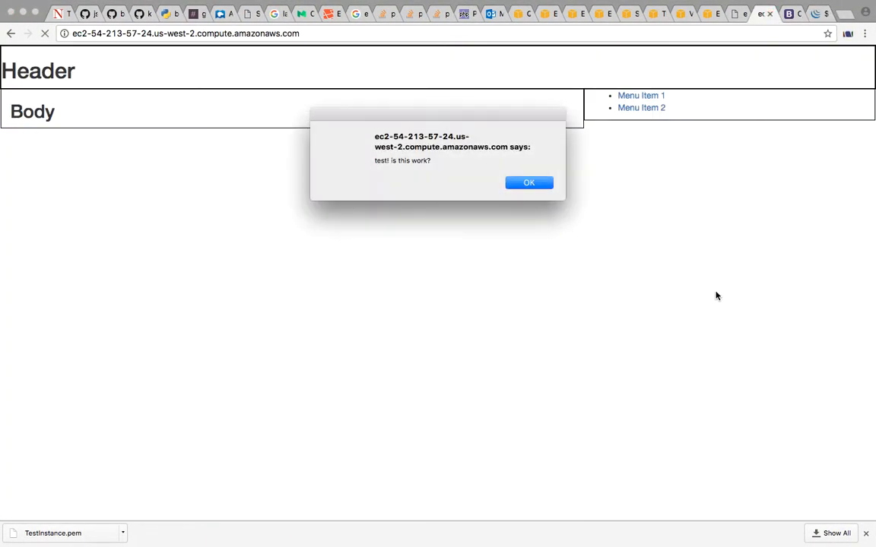
{"action": "left_click", "coordinate": [528, 183]}
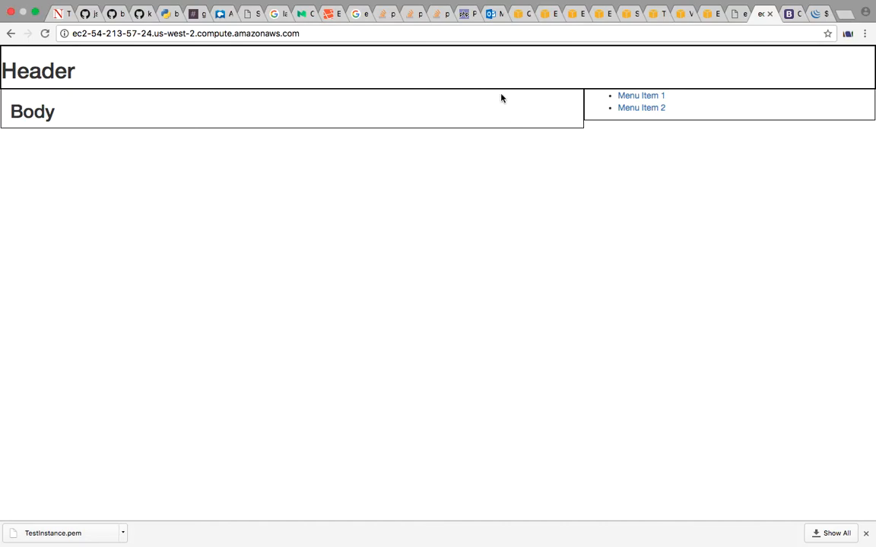
Check the Week 1 tasks email, switch to the terminal and reopen index.html in vi
{"action": "left_click", "coordinate": [490, 19]}
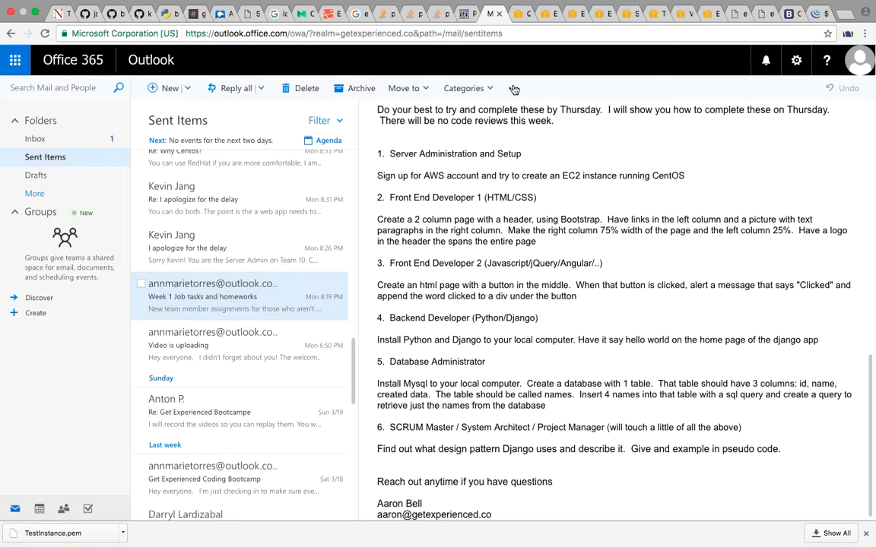
{"action": "key", "text": "ctrl+Right"}
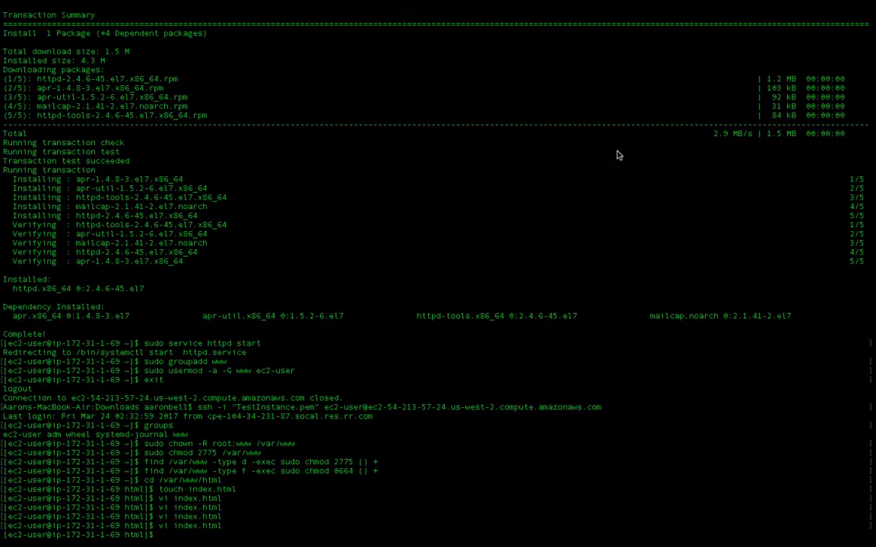
{"action": "key", "text": "Up"}
{"action": "key", "text": "Return"}
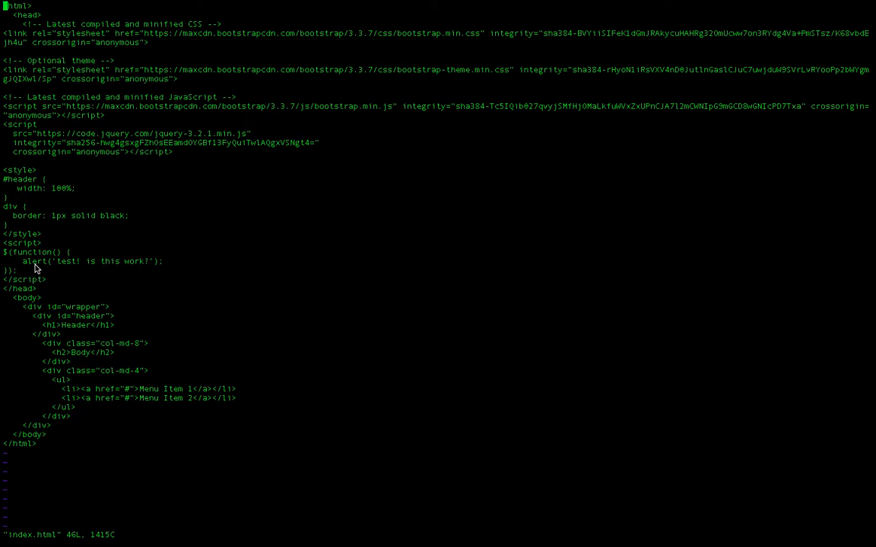
Insert two line breaks before the alert statement inside the ready function
{"action": "key", "text": "j"}
{"action": "key", "text": "j"}
{"action": "key", "text": "j"}
{"action": "key", "text": "j"}
{"action": "key", "text": "j"}
{"action": "key", "text": "j"}
{"action": "key", "text": "j"}
{"action": "key", "text": "j"}
{"action": "key", "text": "j"}
{"action": "key", "text": "j"}
{"action": "key", "text": "j"}
{"action": "key", "text": "j"}
{"action": "key", "text": "j"}
{"action": "key", "text": "j"}
{"action": "key", "text": "j"}
{"action": "key", "text": "j"}
{"action": "key", "text": "j"}
{"action": "key", "text": "j"}
{"action": "key", "text": "j"}
{"action": "key", "text": "j"}
{"action": "key", "text": "j"}
{"action": "key", "text": "j"}
{"action": "key", "text": "j"}
{"action": "key", "text": "j"}
{"action": "key", "text": "l"}
{"action": "key", "text": "l"}
{"action": "key", "text": "l"}
{"action": "key", "text": "l"}
{"action": "key", "text": "j"}
{"action": "key", "text": "i"}
{"action": "key", "text": "Return"}
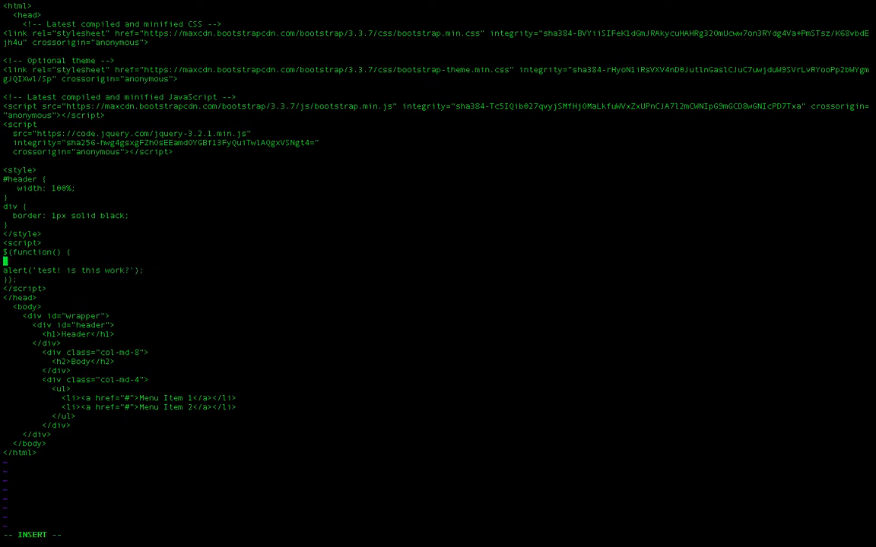
{"action": "key", "text": "Return"}
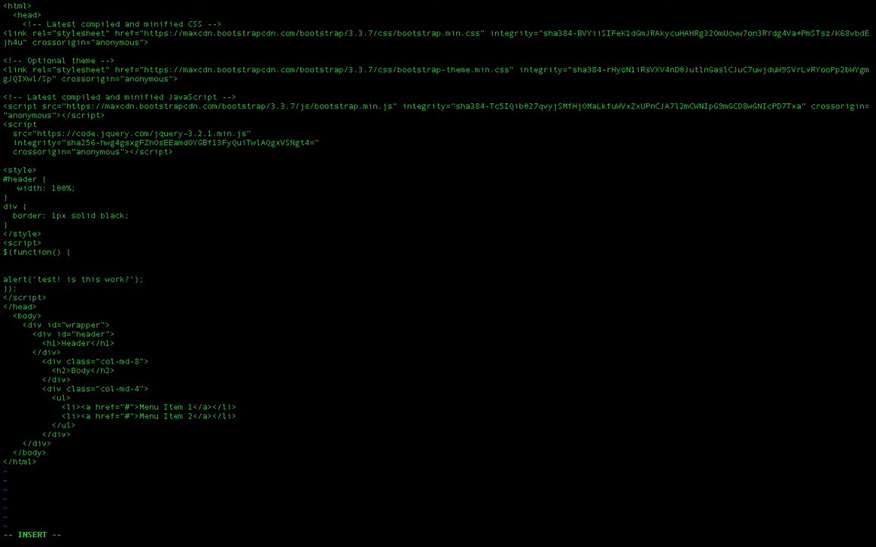
Above the alert, begin a click handler for all links with $('a').on('click', function(){
{"action": "type", "text": "$"}
{"action": "type", "text": "("}
{"action": "type", "text": "'a"}
{"action": "type", "text": "'"}
{"action": "type", "text": ")"}
{"action": "type", "text": "."}
{"action": "type", "text": "o"}
{"action": "type", "text": "n('click'"}
{"action": "type", "text": ", fucntio"}
{"action": "key", "text": "BackSpace"}
{"action": "key", "text": "BackSpace"}
{"action": "key", "text": "BackSpace"}
{"action": "key", "text": "BackSpace"}
{"action": "key", "text": "BackSpace"}
{"action": "type", "text": "nction(){"}
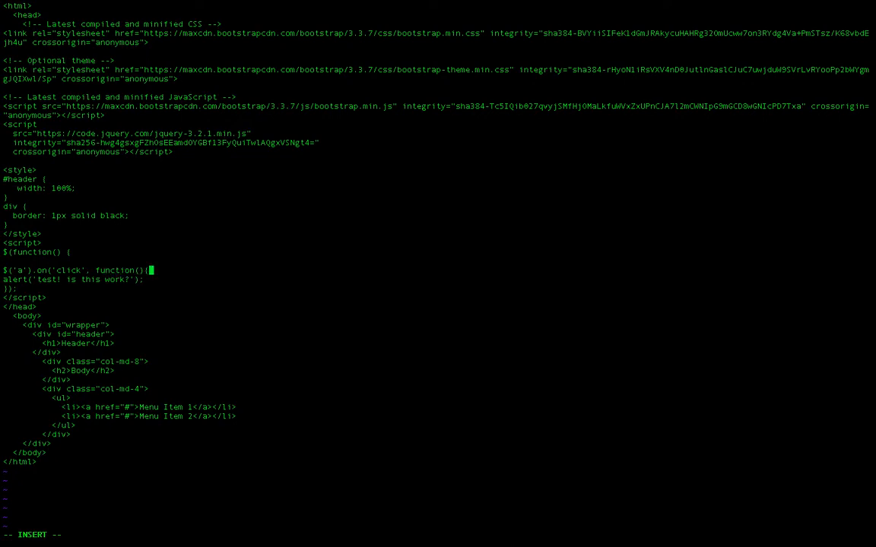
{"action": "type", "text": "});"}
Close the click handler with }); and leave an empty line for its body
{"action": "key", "text": "Left"}
{"action": "key", "text": "Left"}
{"action": "key", "text": "Left"}
{"action": "key", "text": "Return"}
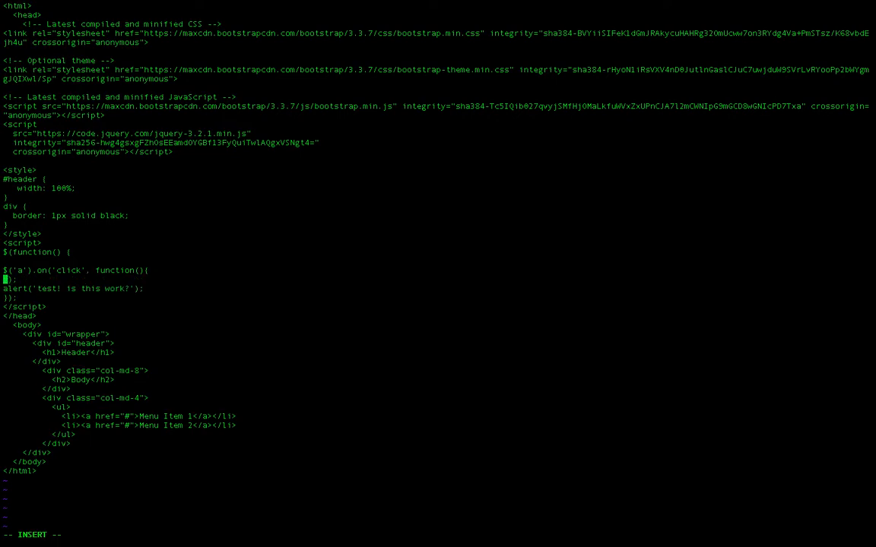
{"action": "key", "text": "Return"}
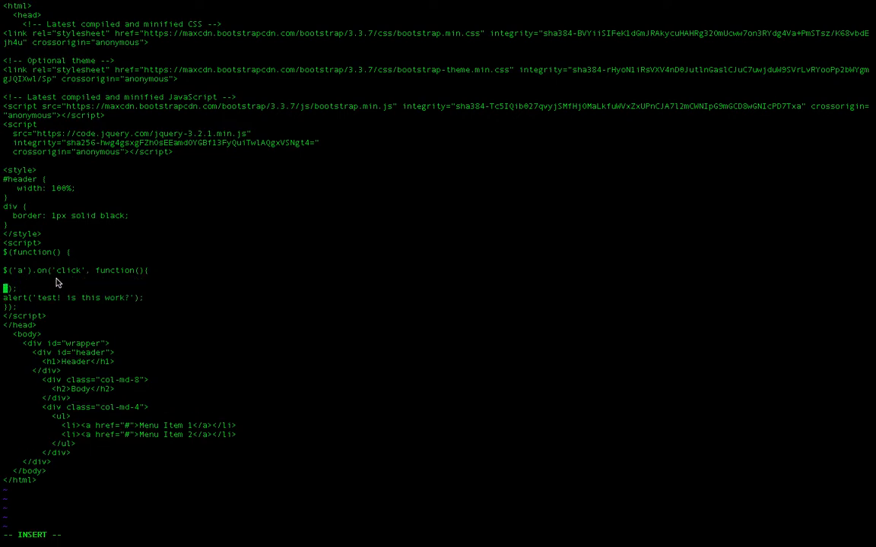
Delete the alert('test! is this work?'); statement below the click handler
{"action": "key", "text": "Down"}
{"action": "key", "text": "Right"}
{"action": "key", "text": "Right"}
{"action": "key", "text": "Right"}
{"action": "key", "text": "Right"}
{"action": "key", "text": "Right"}
{"action": "key", "text": "Right"}
{"action": "key", "text": "Right"}
{"action": "key", "text": "Right"}
{"action": "key", "text": "Right"}
{"action": "key", "text": "Right"}
{"action": "key", "text": "Right"}
{"action": "key", "text": "Right"}
{"action": "key", "text": "Right"}
{"action": "key", "text": "Right"}
{"action": "key", "text": "Right"}
{"action": "key", "text": "Right"}
{"action": "key", "text": "Right"}
{"action": "key", "text": "Right"}
{"action": "key", "text": "Right"}
{"action": "key", "text": "Right"}
{"action": "key", "text": "Right"}
{"action": "key", "text": "Right"}
{"action": "key", "text": "Right"}
{"action": "key", "text": "Right"}
{"action": "key", "text": "BackSpace"}
{"action": "key", "text": "BackSpace"}
{"action": "key", "text": "BackSpace"}
Write an indented alert('clicked!'); as the body of the link click handler
{"action": "key", "text": "BackSpace"}
{"action": "key", "text": "BackSpace"}
{"action": "key", "text": "BackSpace"}
{"action": "key", "text": "BackSpace"}
{"action": "key", "text": "BackSpace"}
{"action": "key", "text": "BackSpace"}
{"action": "key", "text": "BackSpace"}
{"action": "key", "text": "BackSpace"}
{"action": "key", "text": "BackSpace"}
{"action": "key", "text": "BackSpace"}
{"action": "key", "text": "BackSpace"}
{"action": "key", "text": "BackSpace"}
{"action": "key", "text": "BackSpace"}
{"action": "key", "text": "BackSpace"}
{"action": "key", "text": "BackSpace"}
{"action": "key", "text": "BackSpace"}
{"action": "key", "text": "BackSpace"}
{"action": "key", "text": "BackSpace"}
{"action": "key", "text": "BackSpace"}
{"action": "key", "text": "BackSpace"}
{"action": "key", "text": "BackSpace"}
{"action": "key", "text": "BackSpace"}
{"action": "key", "text": "BackSpace"}
{"action": "key", "text": "Up"}
{"action": "key", "text": "Up"}
{"action": "type", "text": "alert('l"}
{"action": "key", "text": "BackSpace"}
{"action": "type", "text": "clicked!');"}
Save index.html with the new click handler and exit to the shell
{"action": "key", "text": "Escape"}
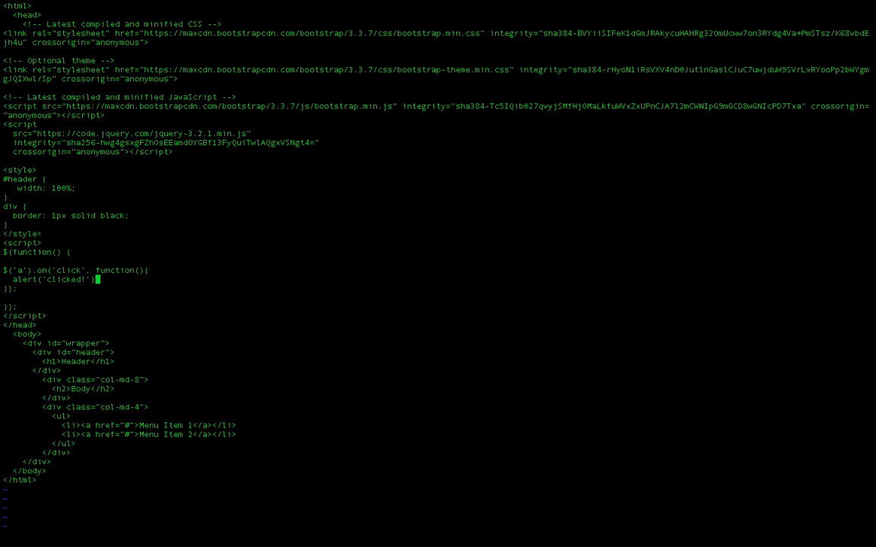
{"action": "type", "text": ":wq"}
{"action": "key", "text": "Return"}
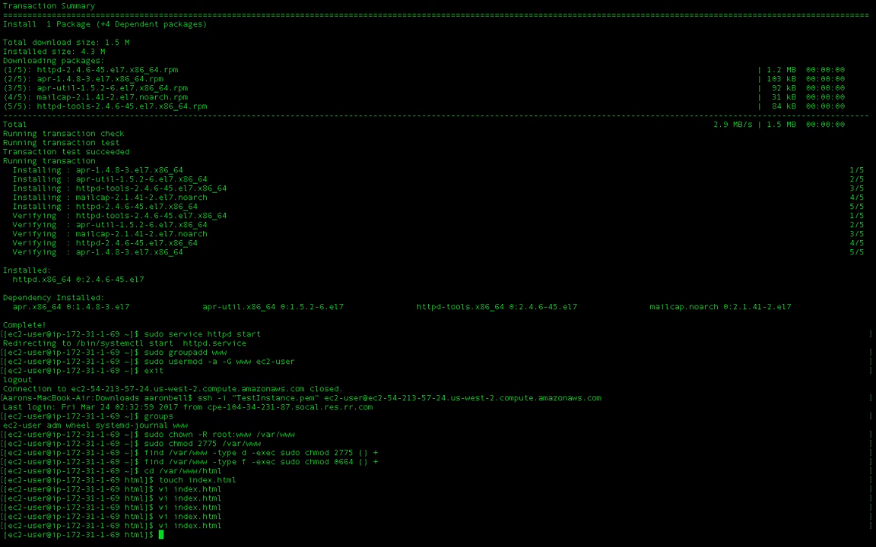
Switch to Chrome, test the click handler with the Menu Item 2 link on the EC2 page, and dismiss the alert
{"action": "mouse_move", "coordinate": [1, 1]}
{"action": "left_click", "coordinate": [354, 42]}
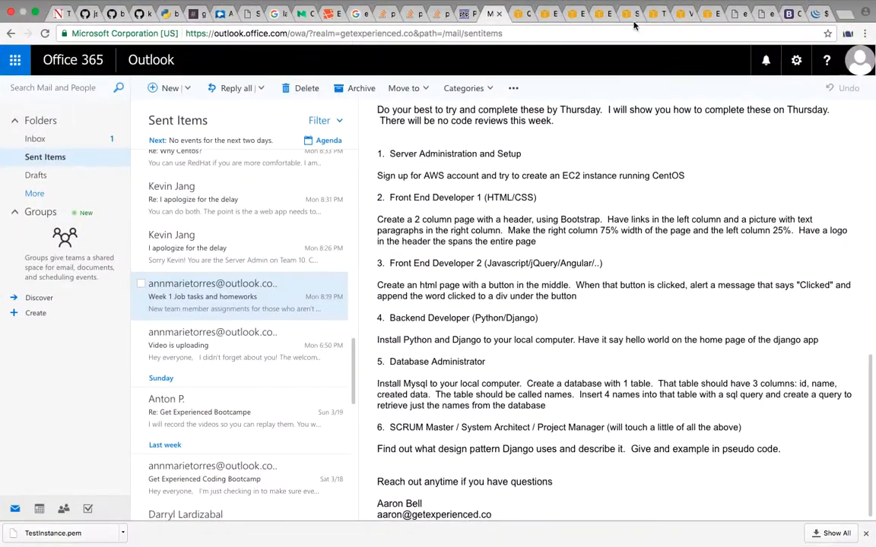
{"action": "left_click", "coordinate": [763, 15]}
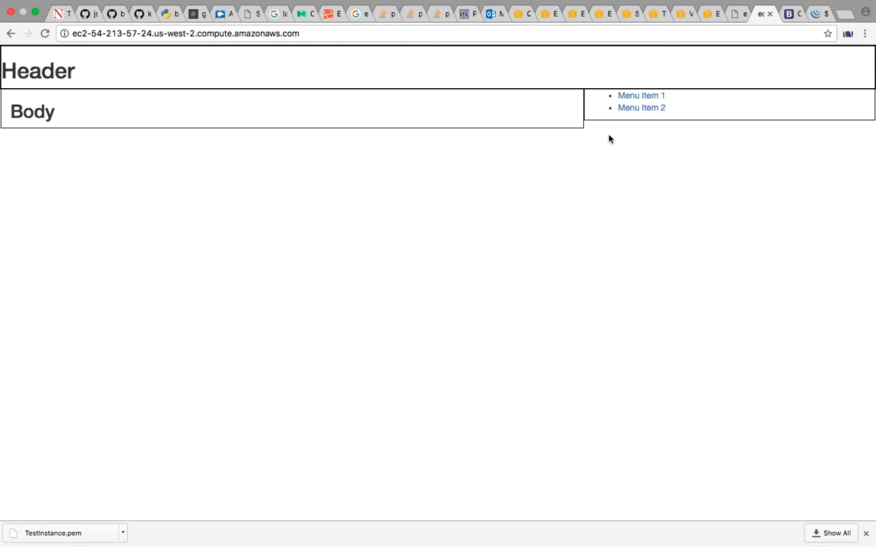
{"action": "left_click", "coordinate": [645, 109]}
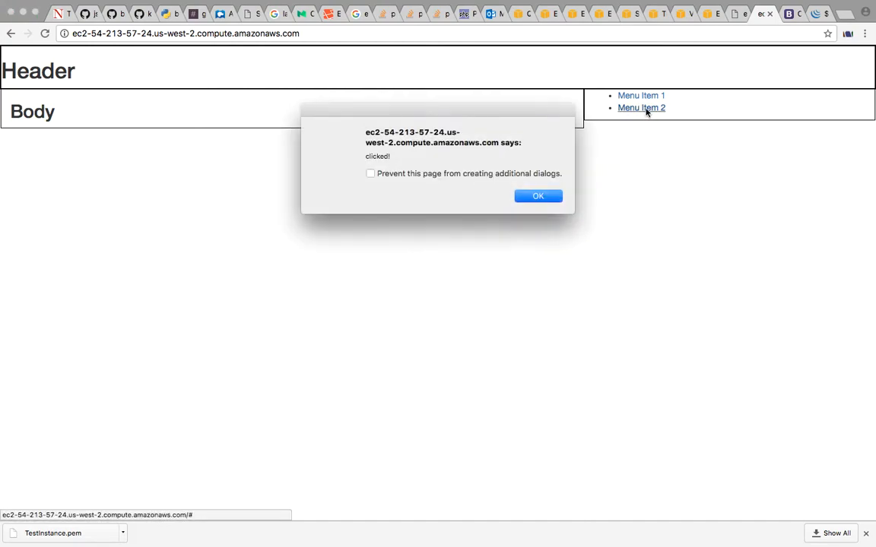
{"action": "left_click", "coordinate": [539, 197]}
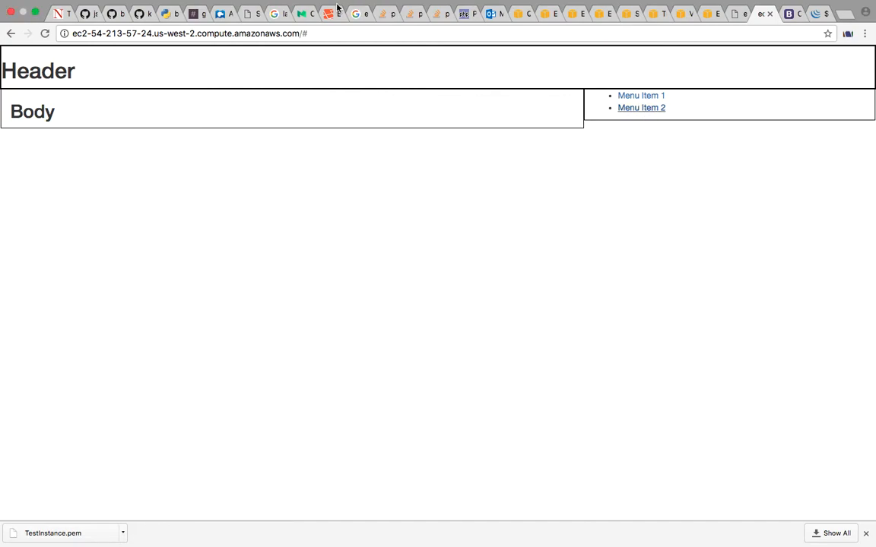
Review the remaining backend, database and SCRUM master tasks in the Week 1 email in Outlook
{"action": "left_click", "coordinate": [492, 14]}
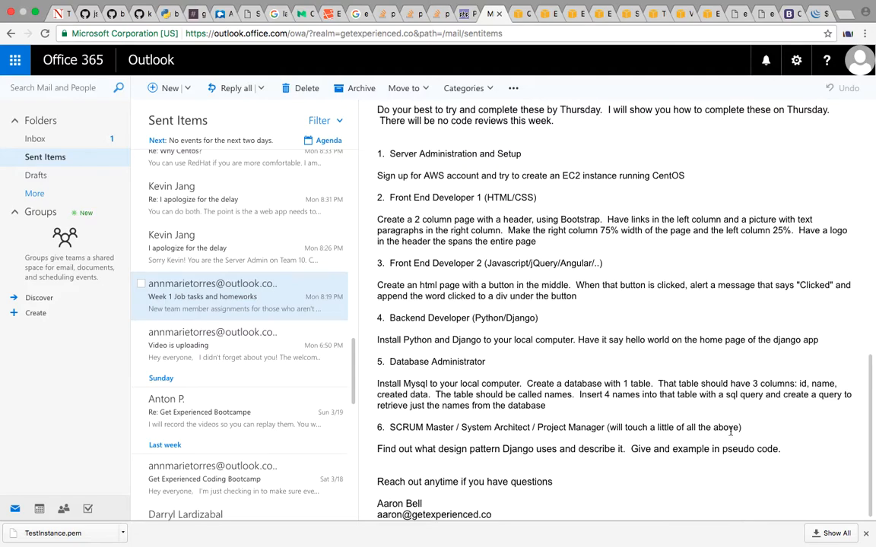
{"action": "scroll", "coordinate": [731, 431], "scroll_direction": "up", "scroll_amount": 1}
{"action": "scroll", "coordinate": [731, 431], "scroll_direction": "down", "scroll_amount": 1}
{"action": "scroll", "coordinate": [591, 416], "scroll_direction": "down", "scroll_amount": 1}
{"action": "scroll", "coordinate": [591, 416], "scroll_direction": "up", "scroll_amount": 1}
{"action": "scroll", "coordinate": [509, 404], "scroll_direction": "up", "scroll_amount": 1}
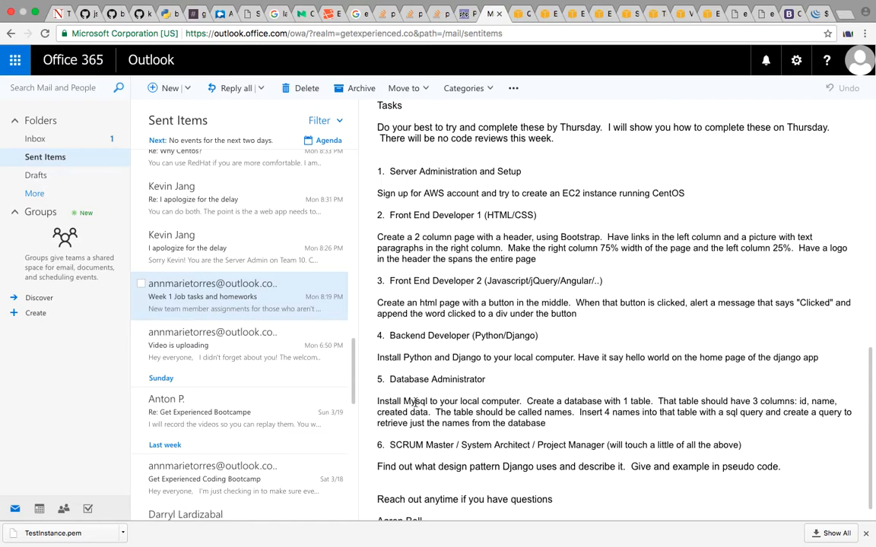
Switch to the terminal and write xampp at the shell prompt without running it
{"action": "key", "text": "ctrl+Right"}
{"action": "key", "text": "ctrl+Right"}
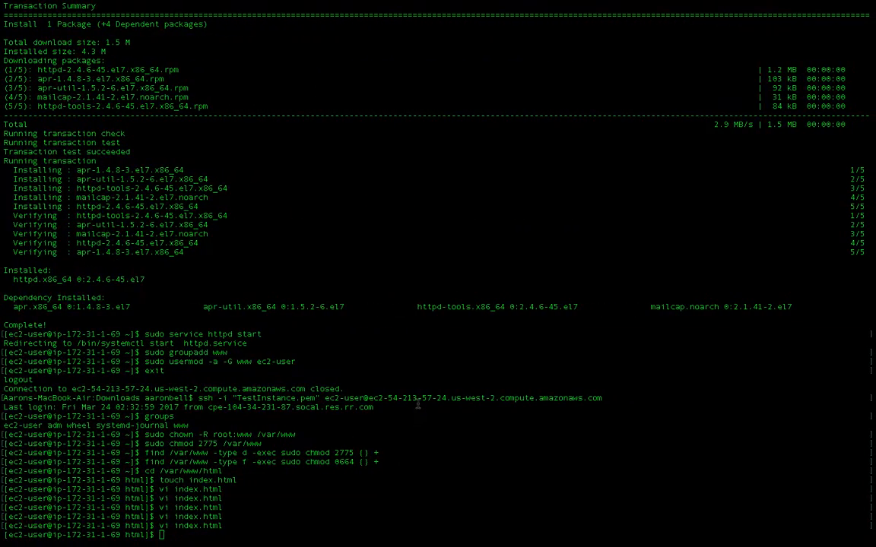
{"action": "type", "text": "xa"}
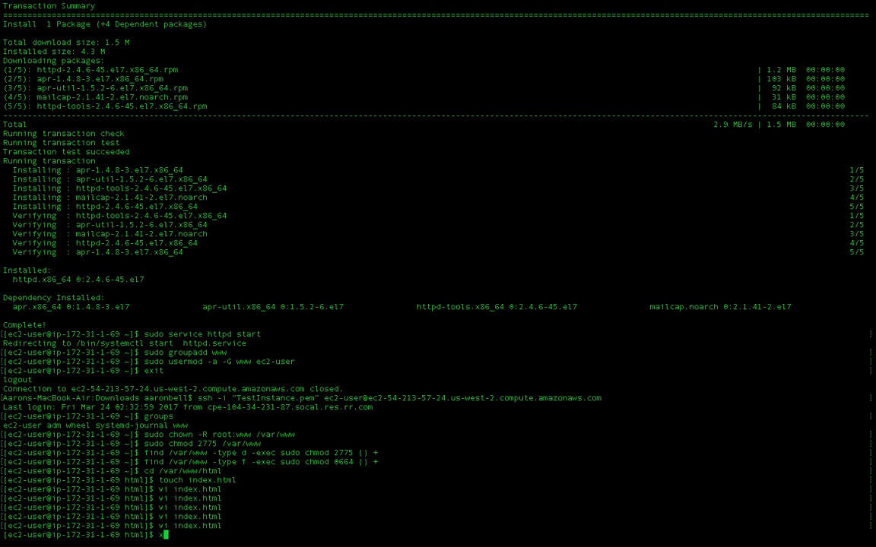
{"action": "type", "text": "mpp"}
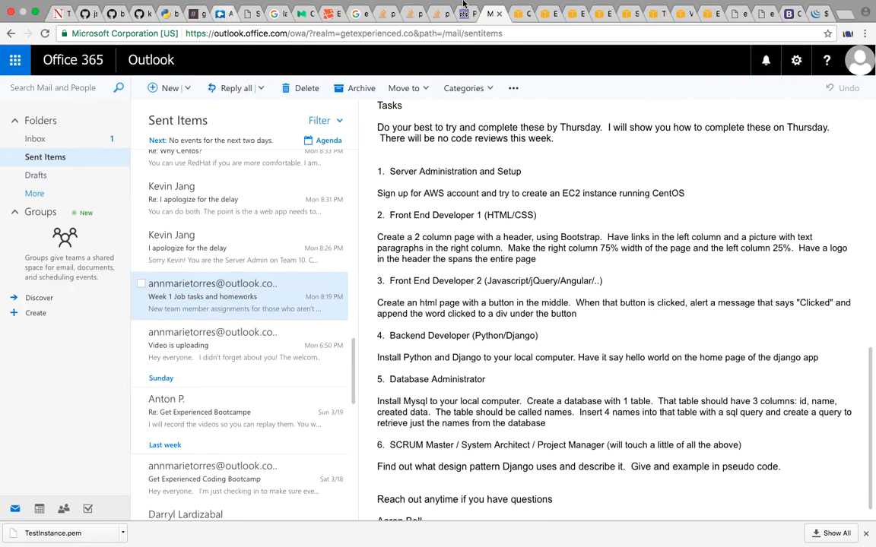
Switch to Chrome, go to the EC2 Instances page and reopen the connection instructions for TestInstance
{"action": "mouse_move", "coordinate": [634, 12]}
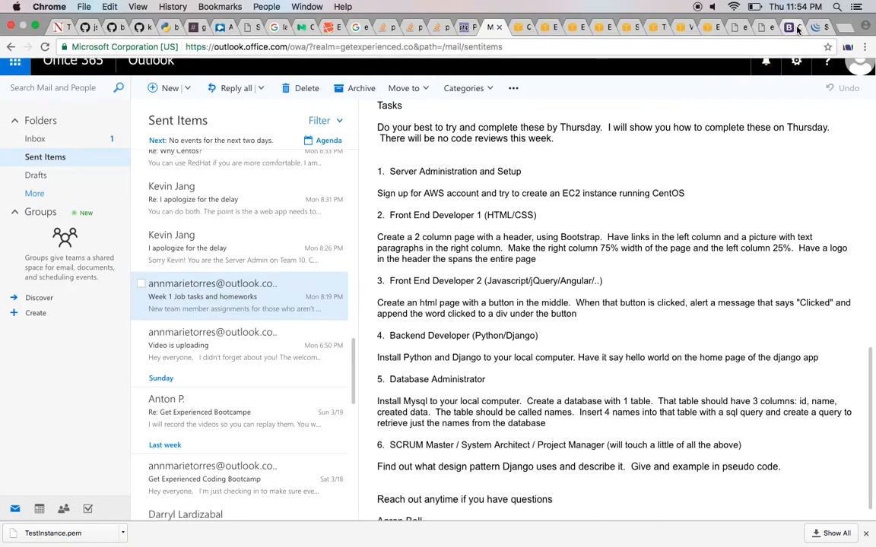
{"action": "left_click", "coordinate": [572, 28]}
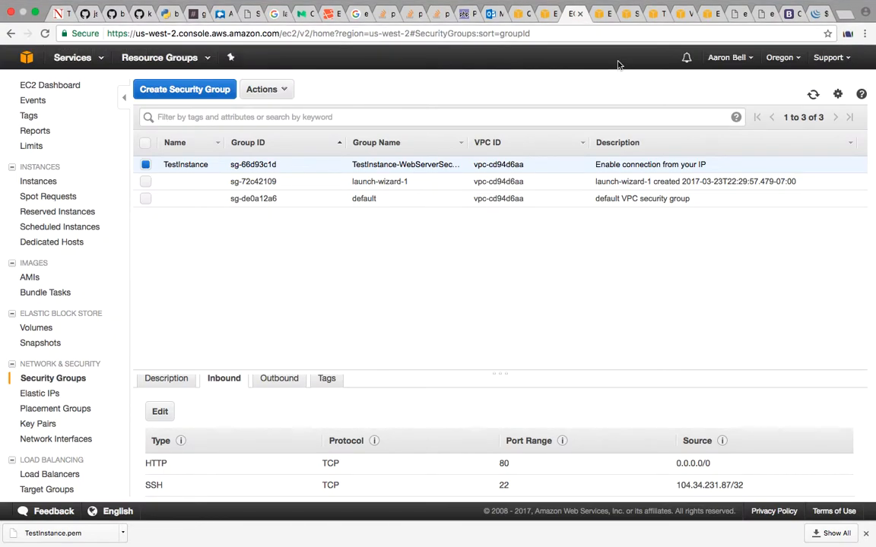
{"action": "key", "text": "ctrl+shift+Tab"}
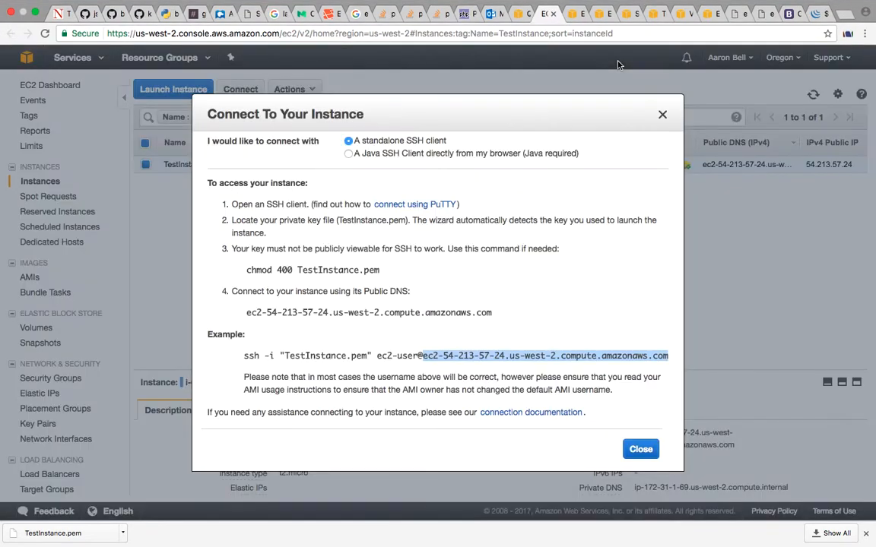
{"action": "left_click", "coordinate": [661, 114]}
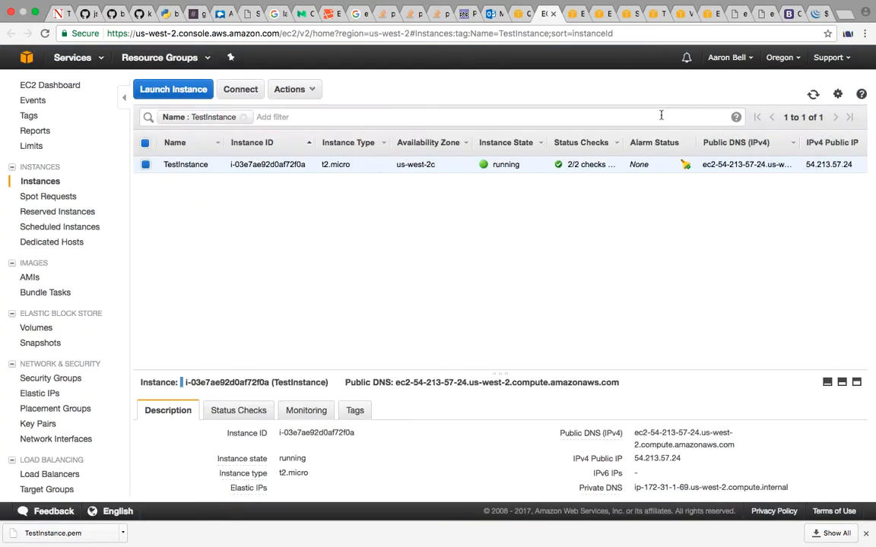
{"action": "left_click", "coordinate": [222, 92]}
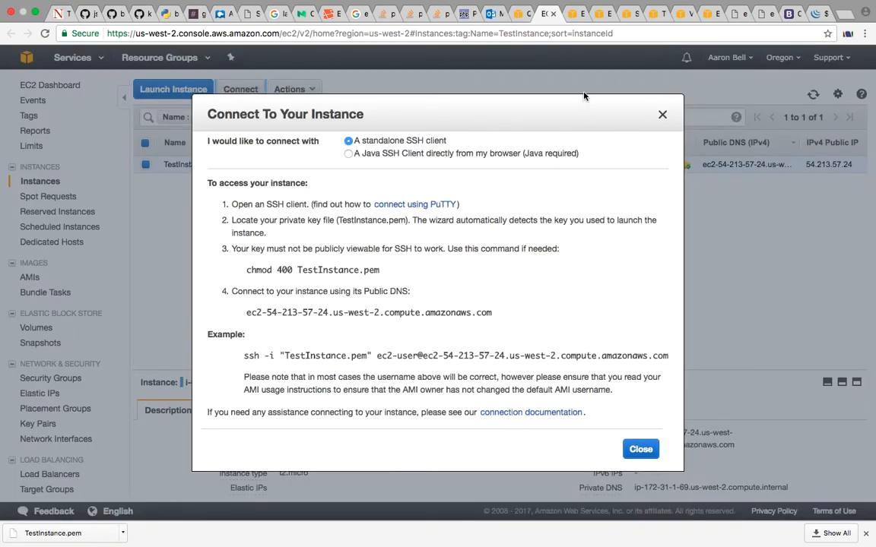
Close the connection instructions and terminate the TestInstance EC2 instance, accepting the confirmation
{"action": "left_click", "coordinate": [661, 114]}
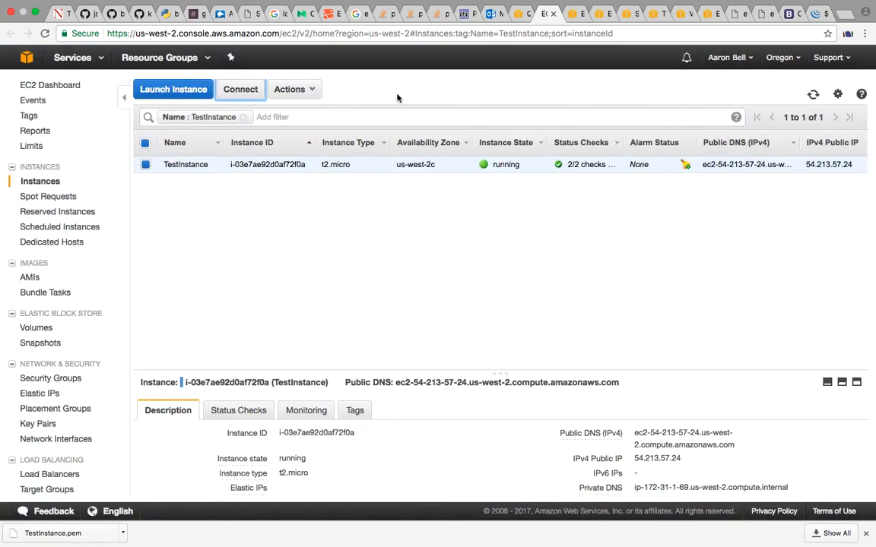
{"action": "left_click", "coordinate": [303, 89]}
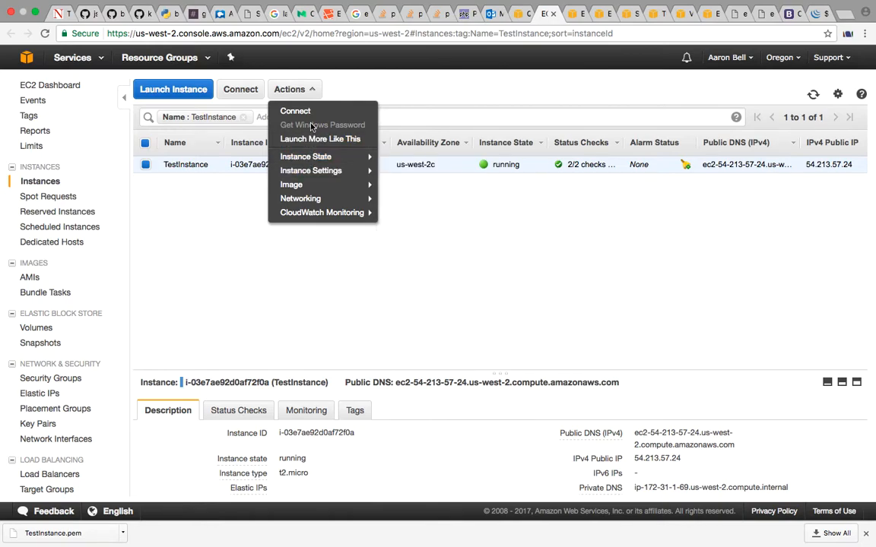
{"action": "mouse_move", "coordinate": [321, 156]}
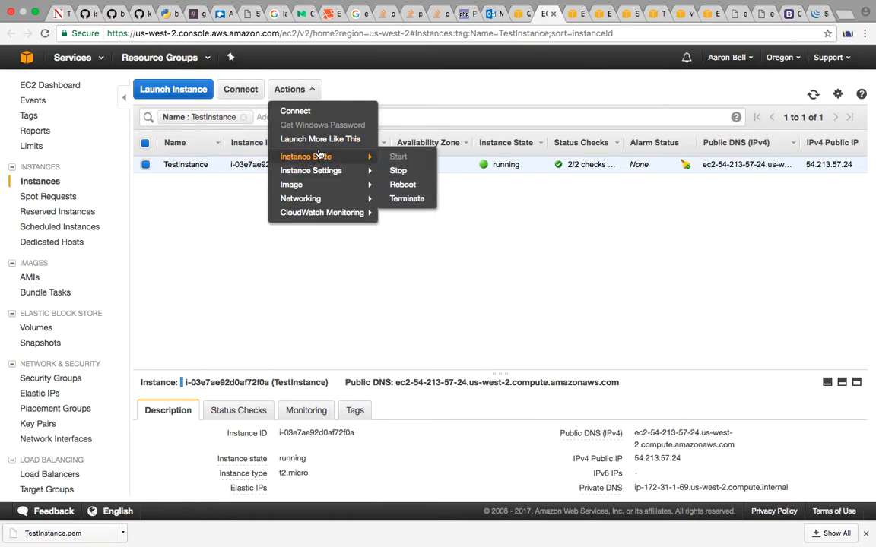
{"action": "left_click", "coordinate": [407, 198]}
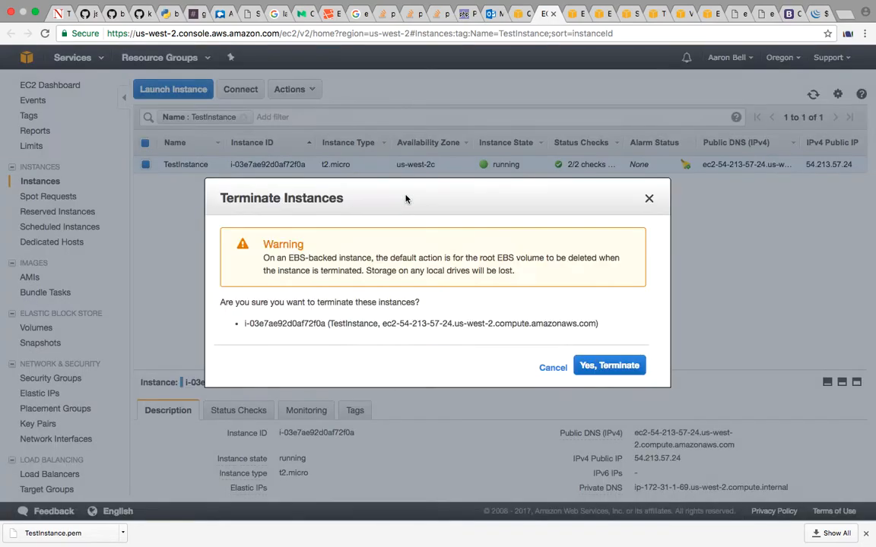
{"action": "left_click", "coordinate": [601, 365]}
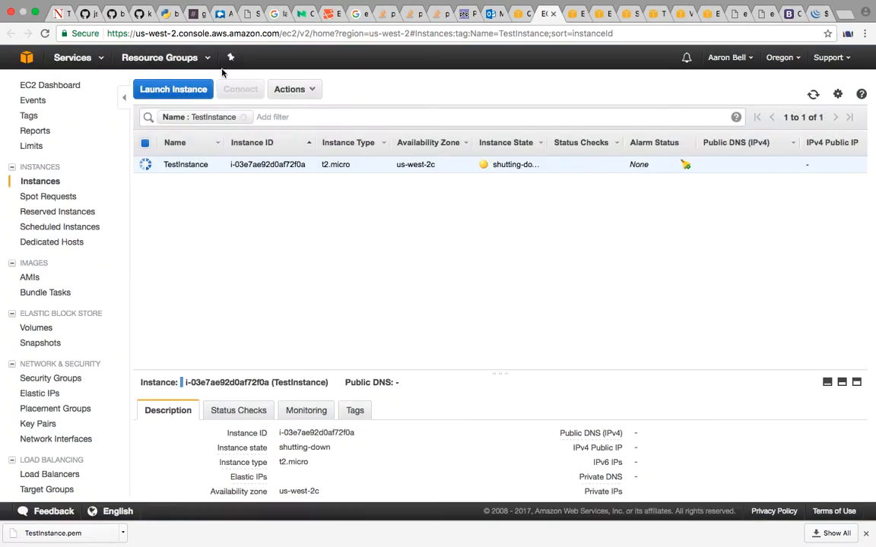
Go to the EC2 volumes from the dashboard and try to detach the 10 GiB volume of TestInstance, then close the dialog
{"action": "left_click", "coordinate": [47, 86]}
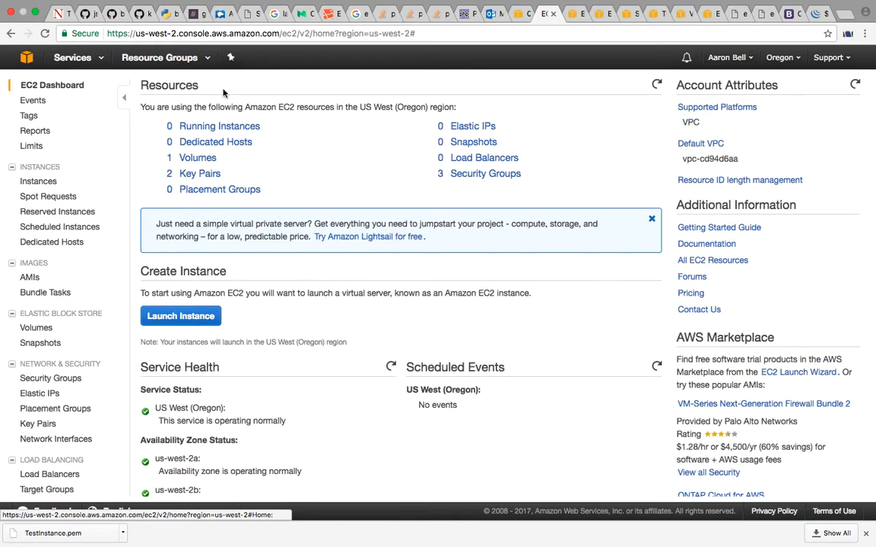
{"action": "left_click", "coordinate": [203, 163]}
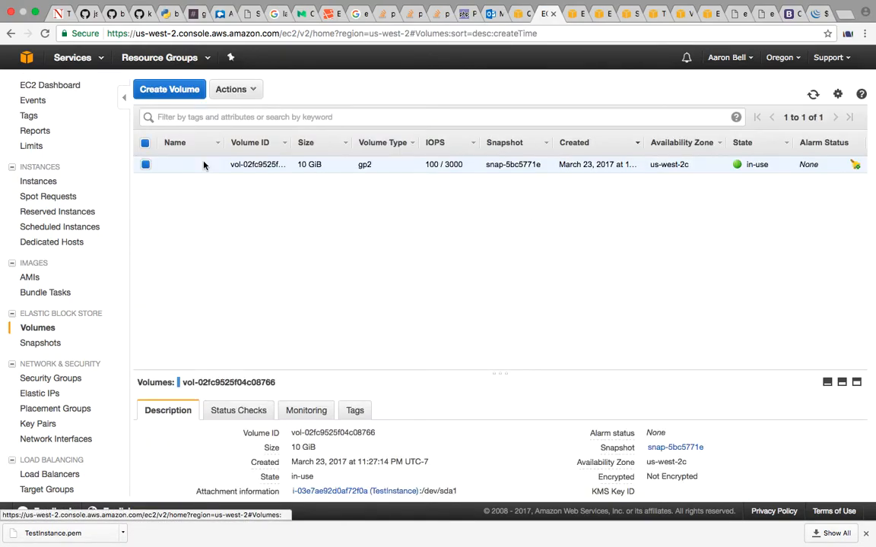
{"action": "left_click", "coordinate": [229, 86]}
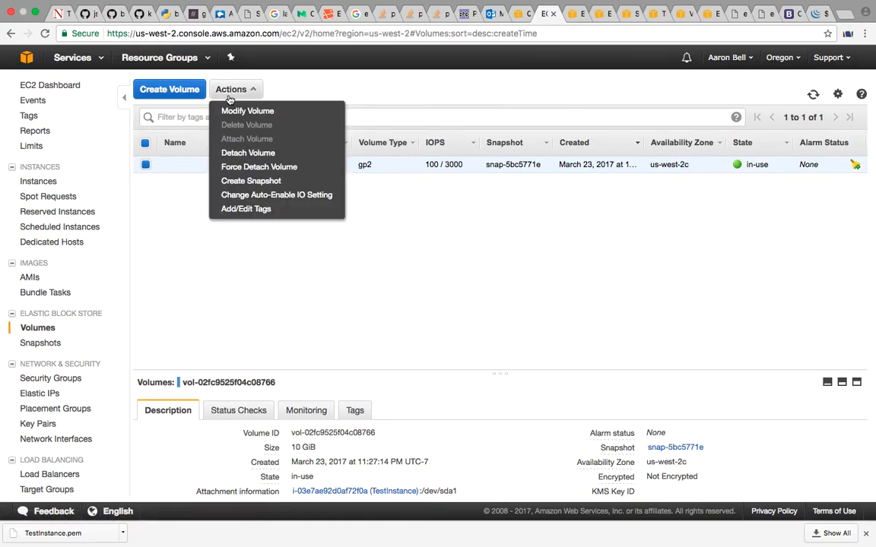
{"action": "left_click", "coordinate": [249, 152]}
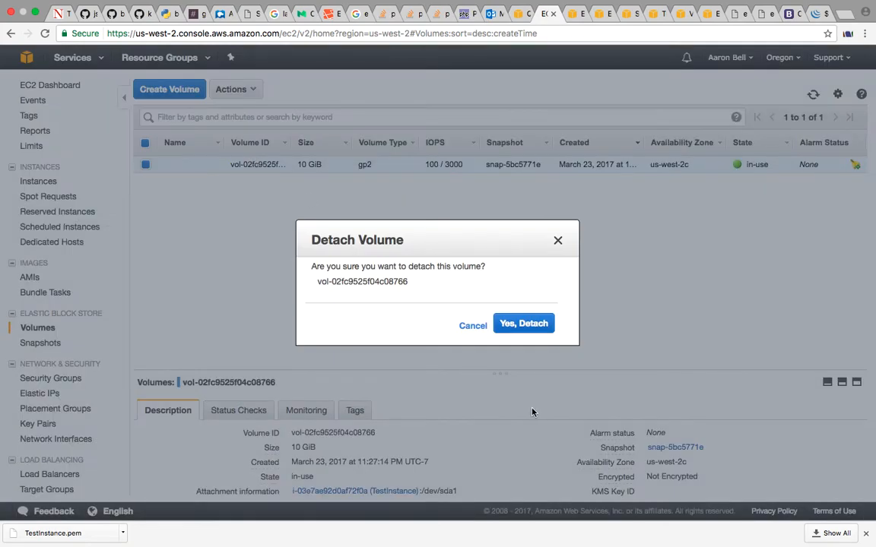
{"action": "left_click", "coordinate": [535, 324]}
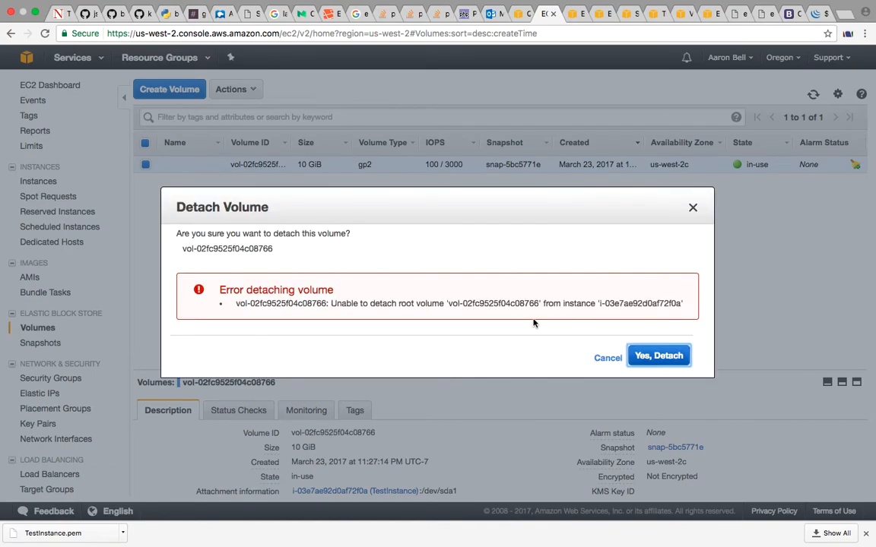
{"action": "left_click", "coordinate": [673, 358]}
{"action": "left_click", "coordinate": [692, 212]}
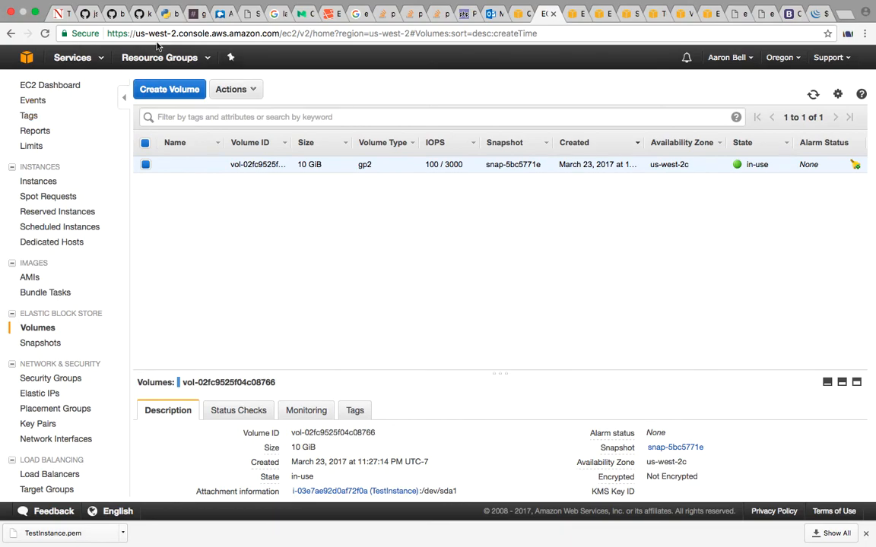
Go to the security groups from the EC2 Dashboard, try to delete the TestInstance group, and close the dialog
{"action": "left_click", "coordinate": [69, 86]}
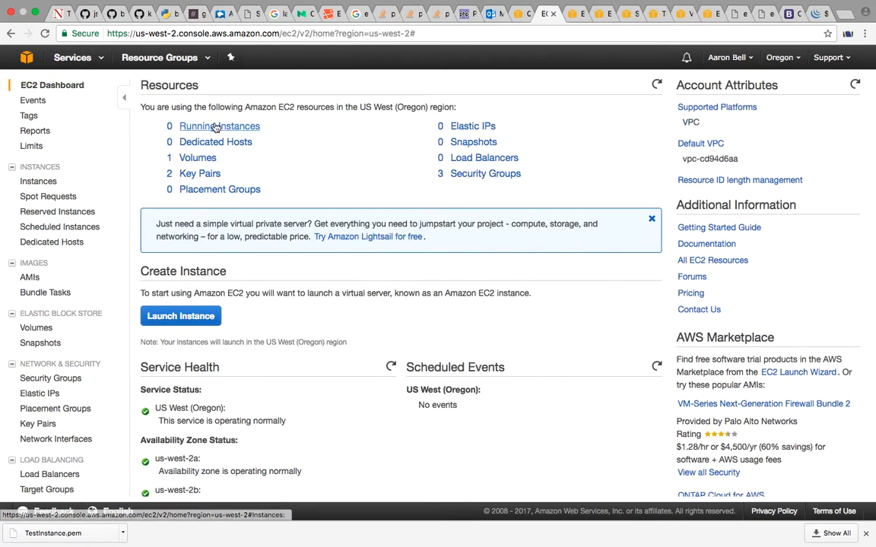
{"action": "left_click", "coordinate": [502, 175]}
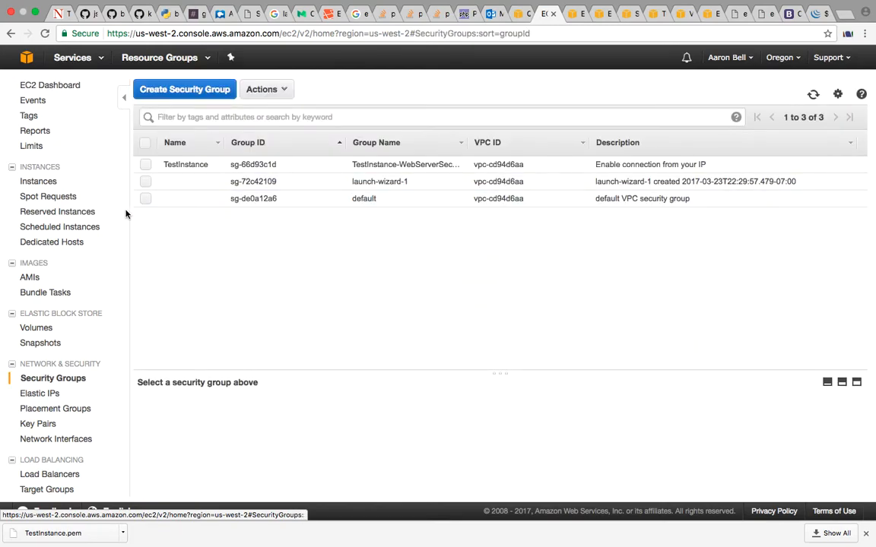
{"action": "left_click", "coordinate": [145, 164]}
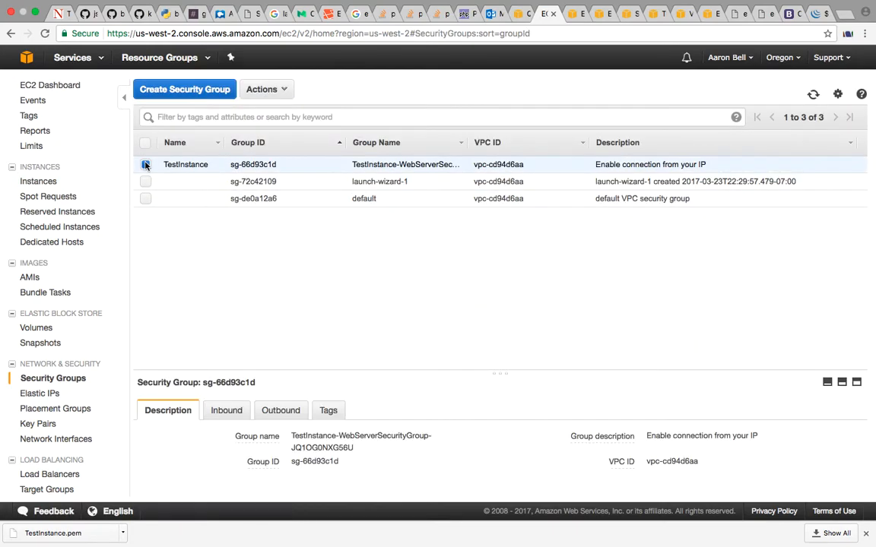
{"action": "left_click", "coordinate": [280, 90]}
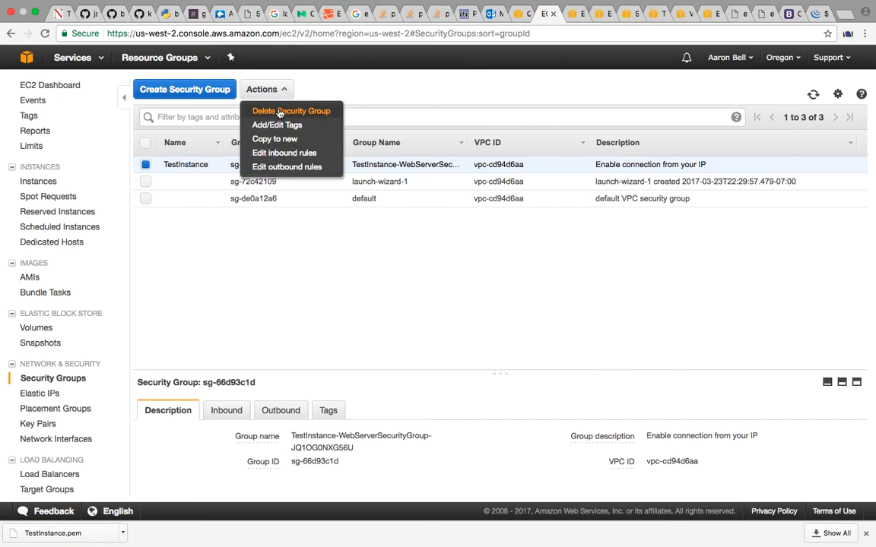
{"action": "left_click", "coordinate": [280, 112]}
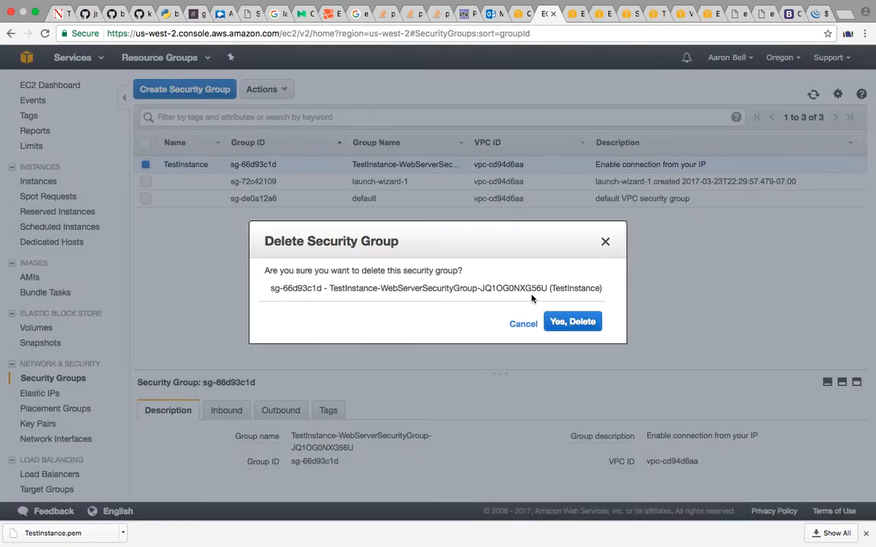
{"action": "left_click", "coordinate": [572, 327]}
{"action": "left_click", "coordinate": [583, 355]}
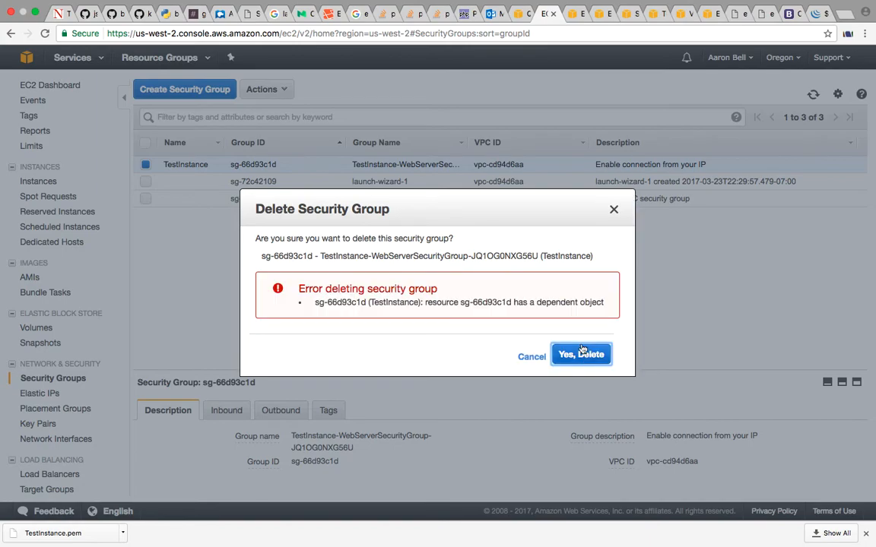
{"action": "left_click", "coordinate": [614, 210]}
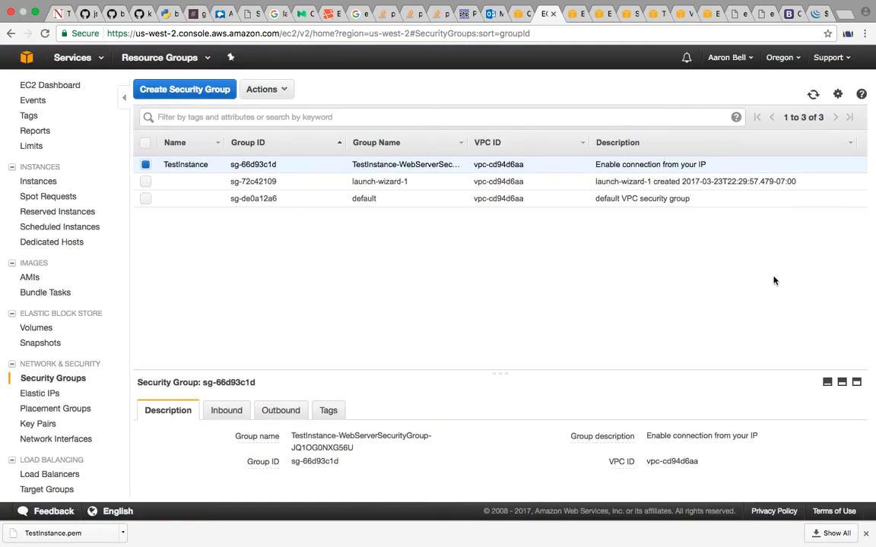